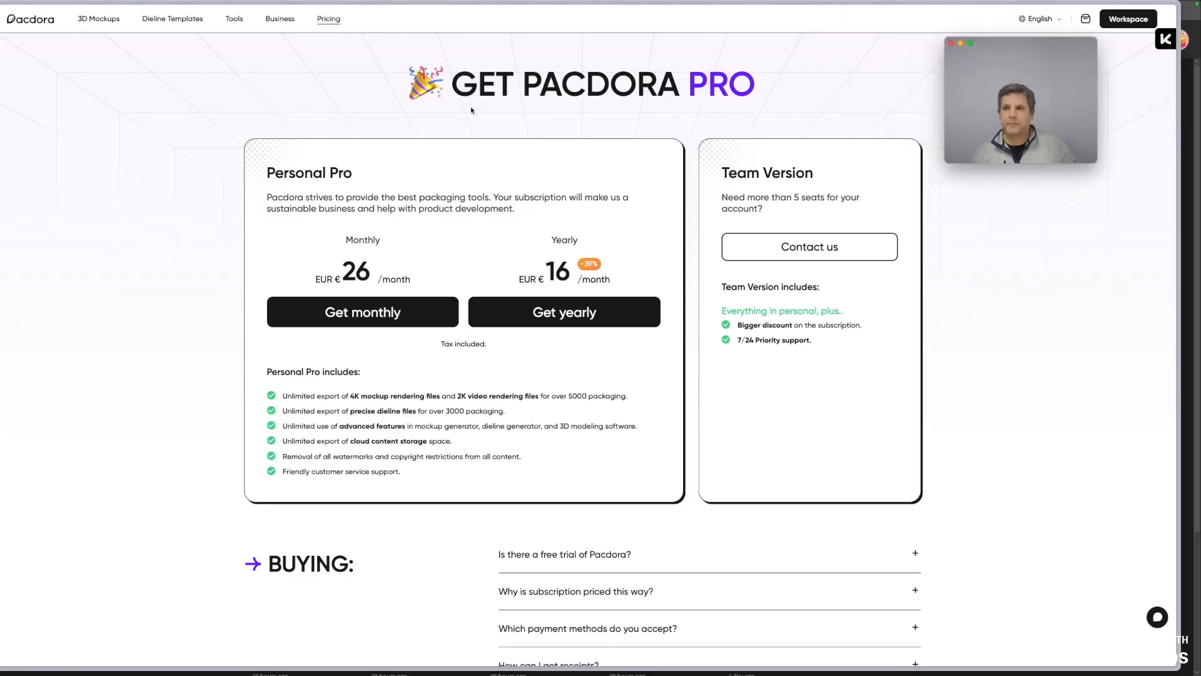
Open the library of editable 3D mockups from the Pacdora home page.
left_click(1151, 20)
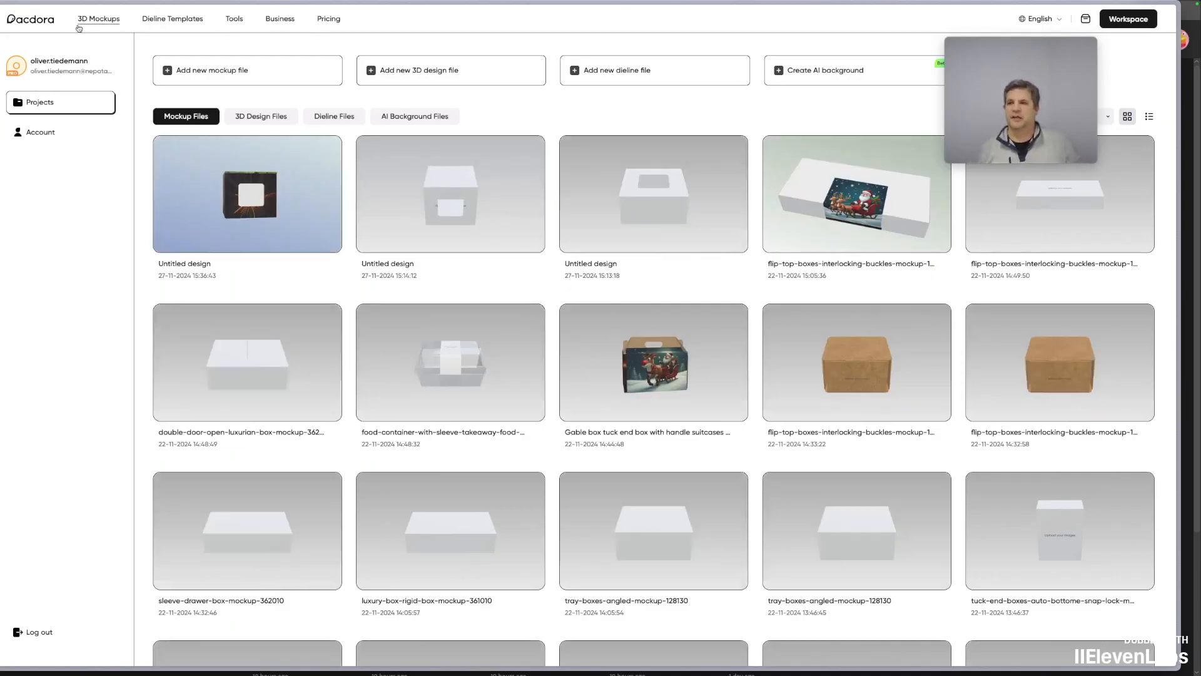
left_click(42, 23)
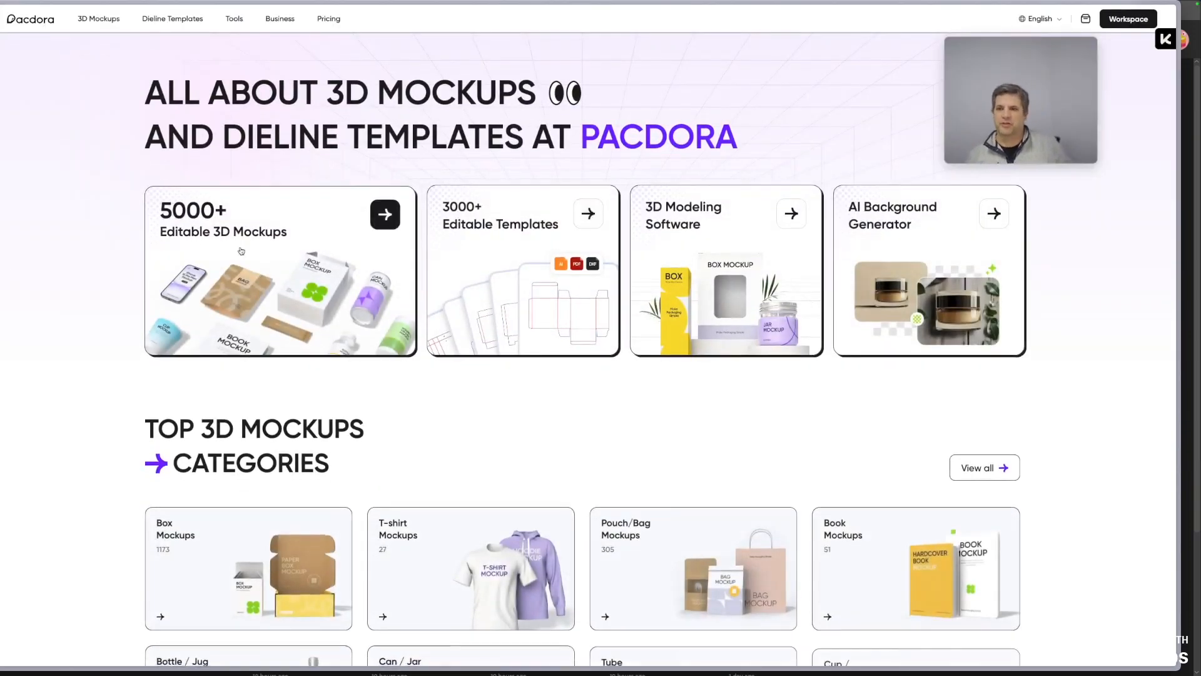
left_click(293, 244)
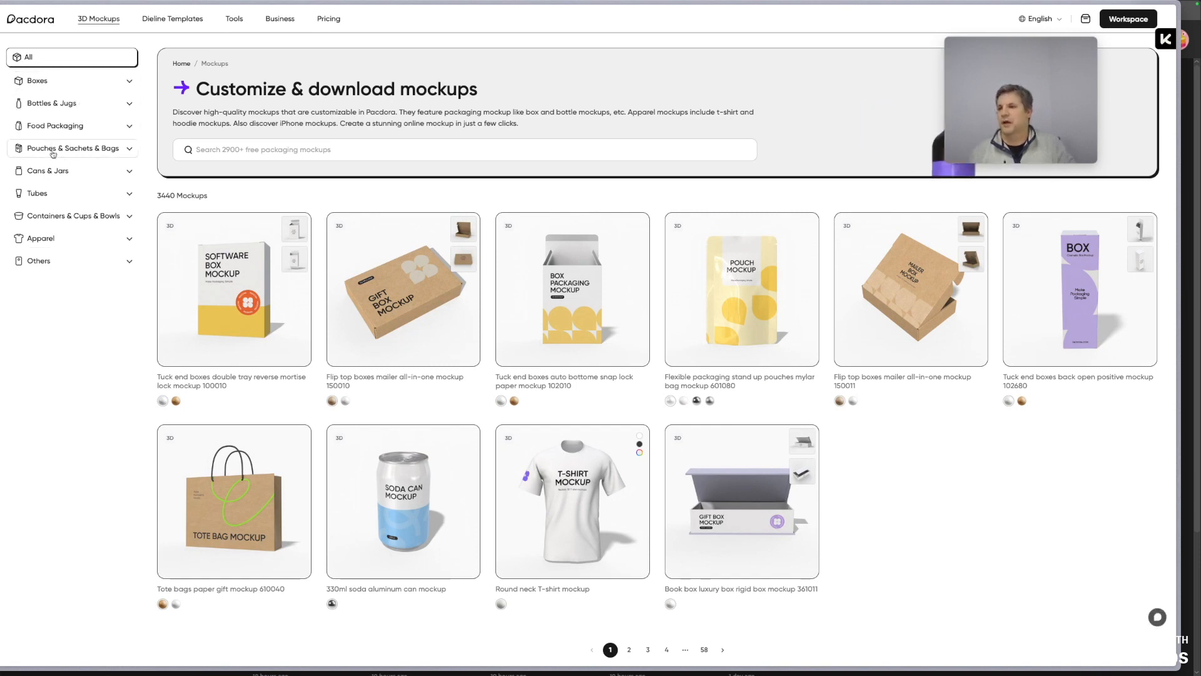
Open the tuck end box with window handle, mockup 112082, from the Boxes With Window category for editing.
left_click(68, 86)
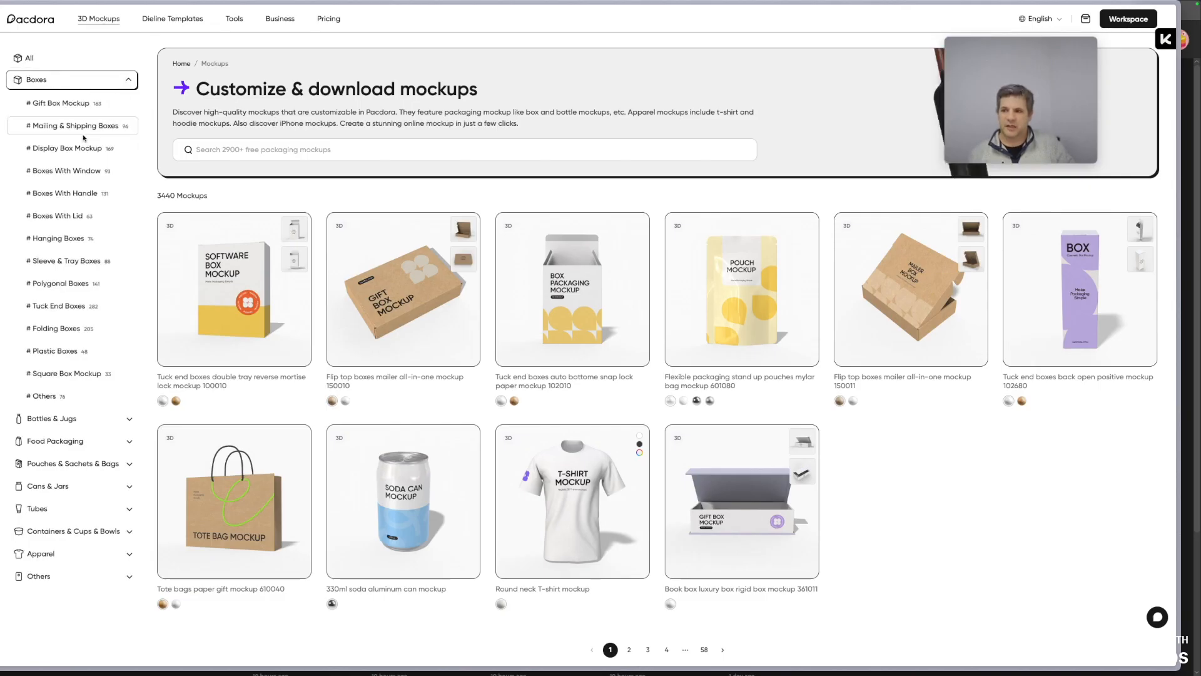
left_click(63, 170)
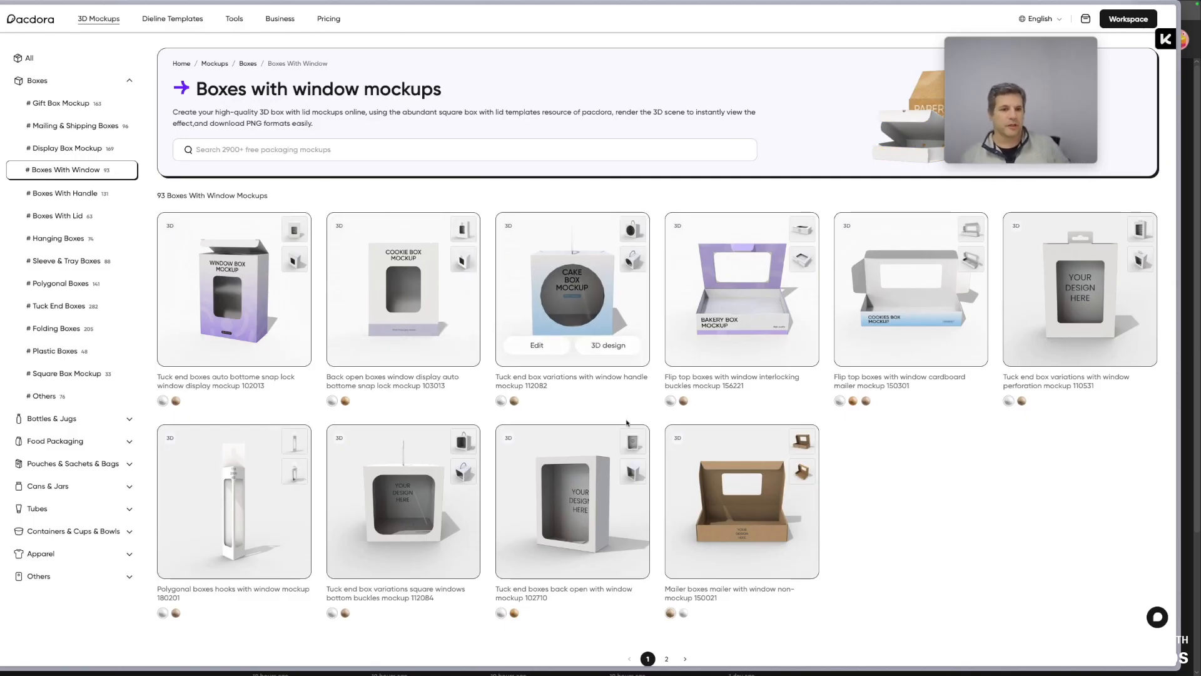
mouse_move(579, 328)
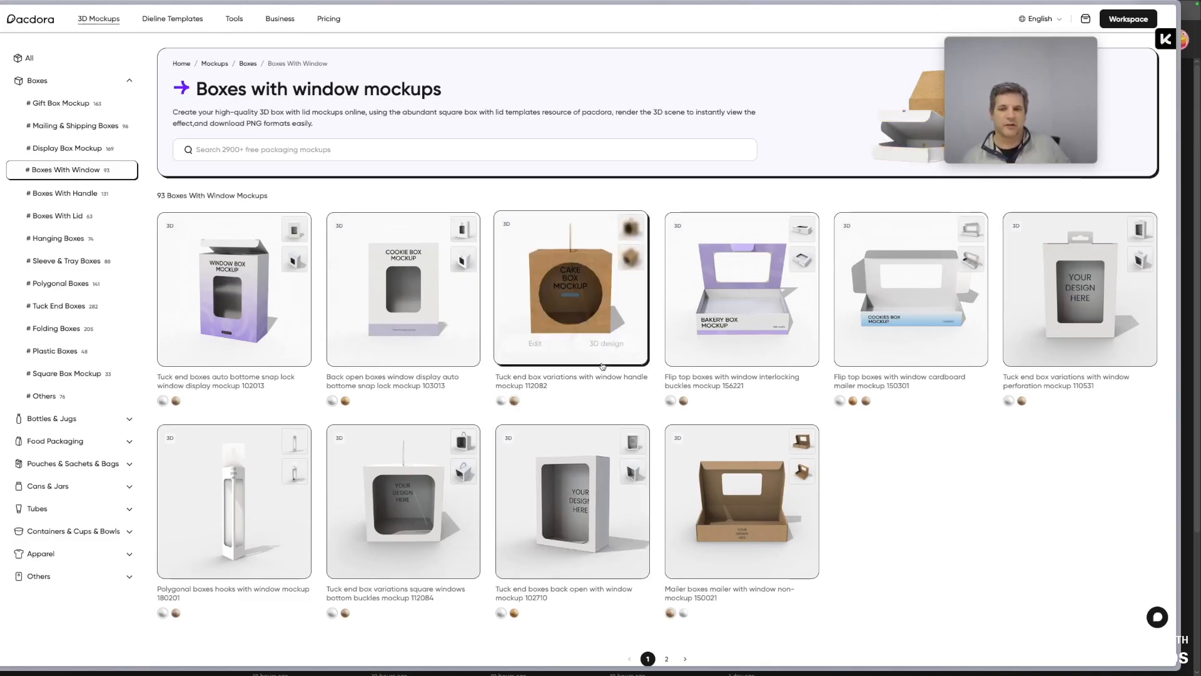
left_click(573, 283)
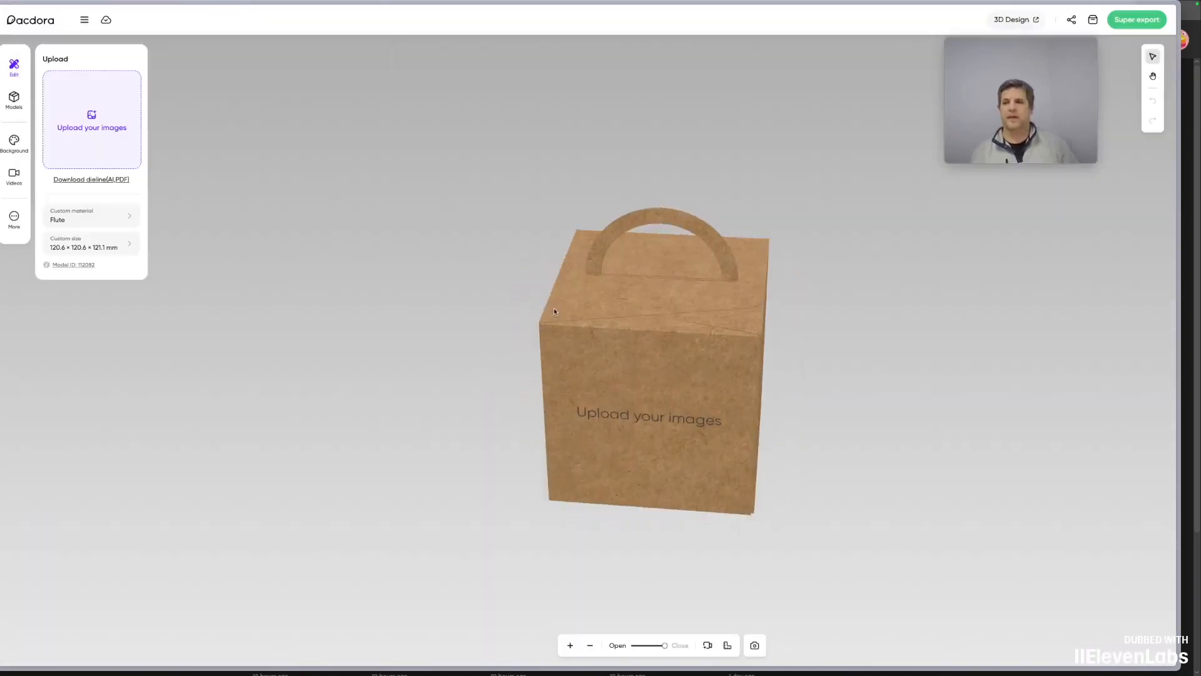
Change the box's custom material to white cardboard and return to the main editing options.
left_click(91, 218)
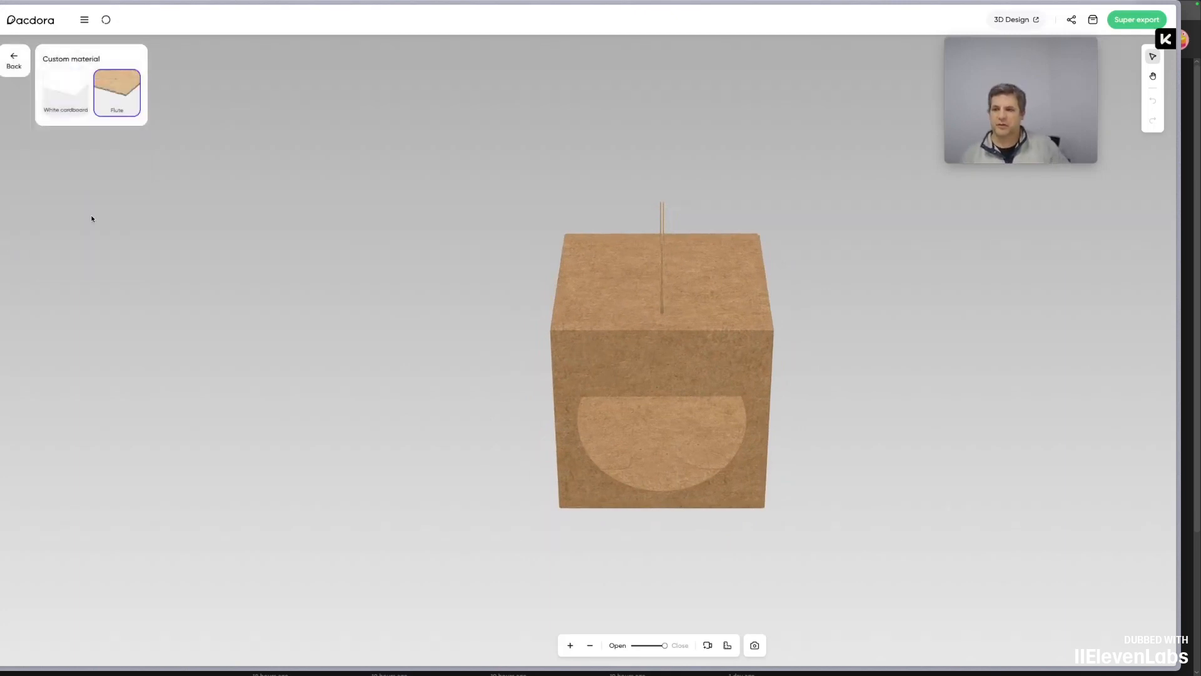
left_click(69, 87)
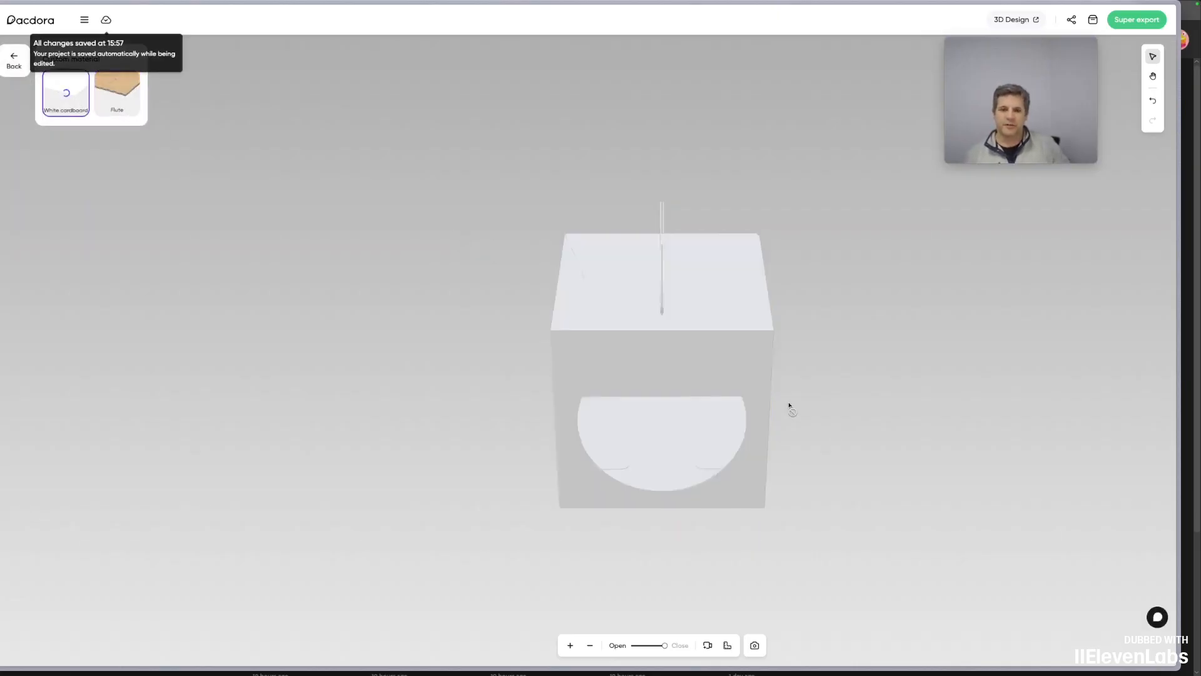
left_click_drag(740, 391, 669, 323)
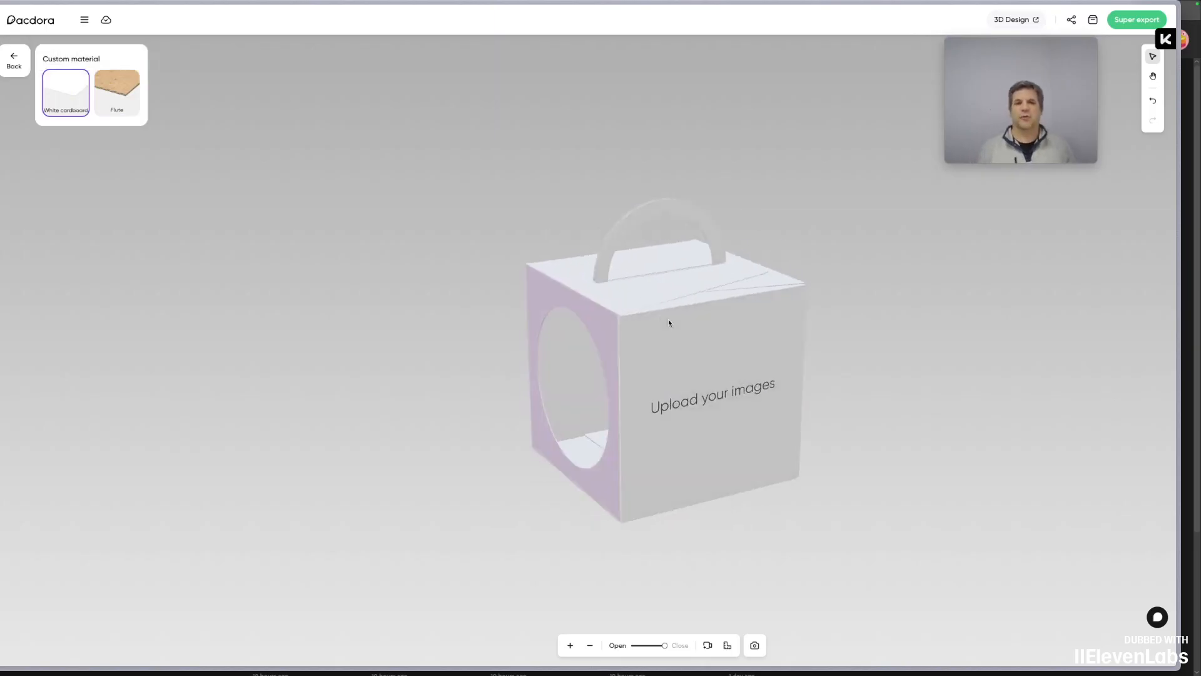
left_click(15, 57)
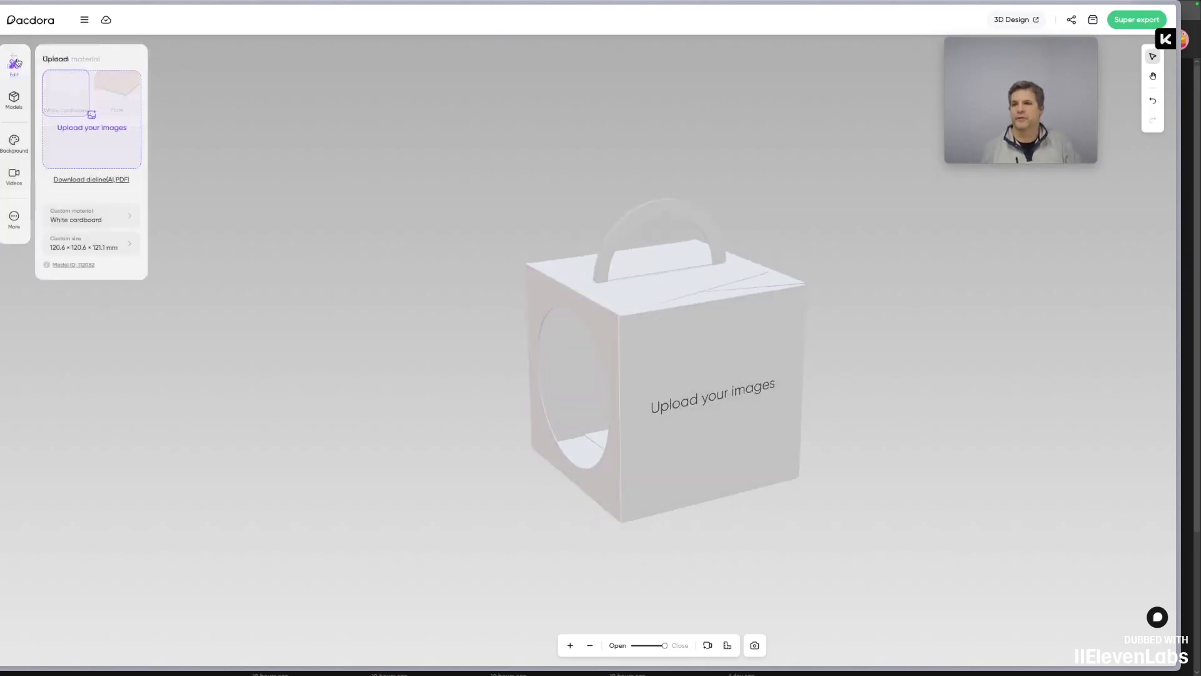
Set the box's custom size to 80 mm length, 80 mm width and 70 mm height and apply it.
left_click(74, 250)
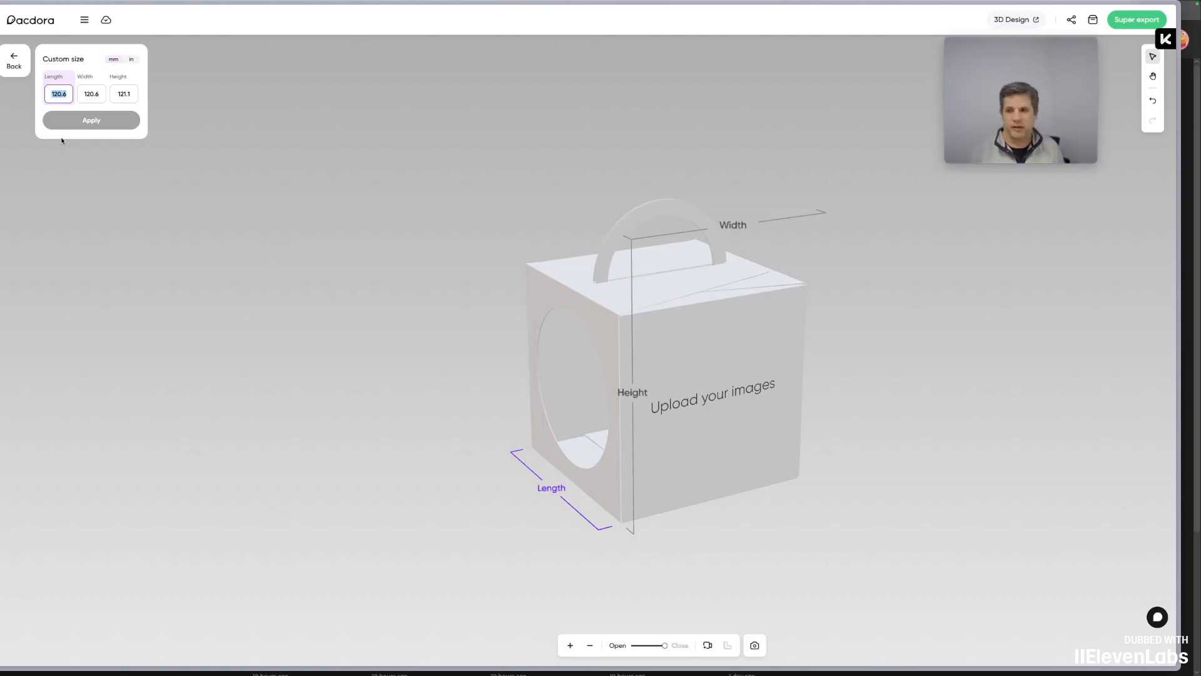
type("80")
key("Tab")
type("80")
key("Tab")
key("Tab")
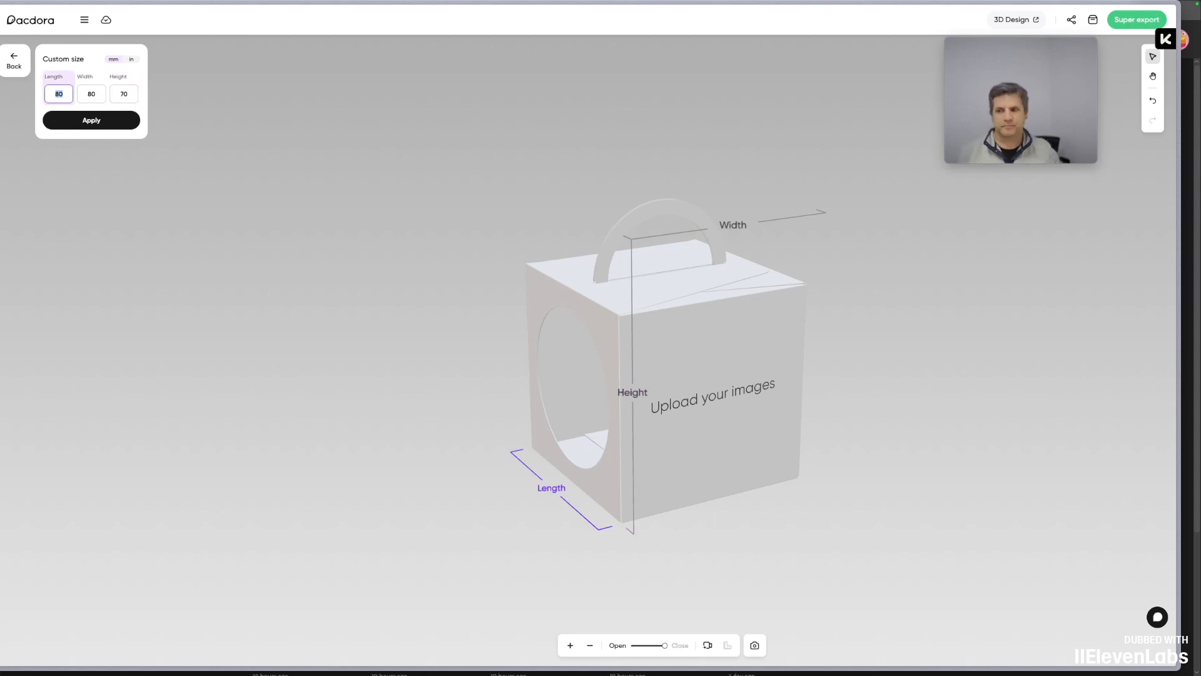
left_click(84, 126)
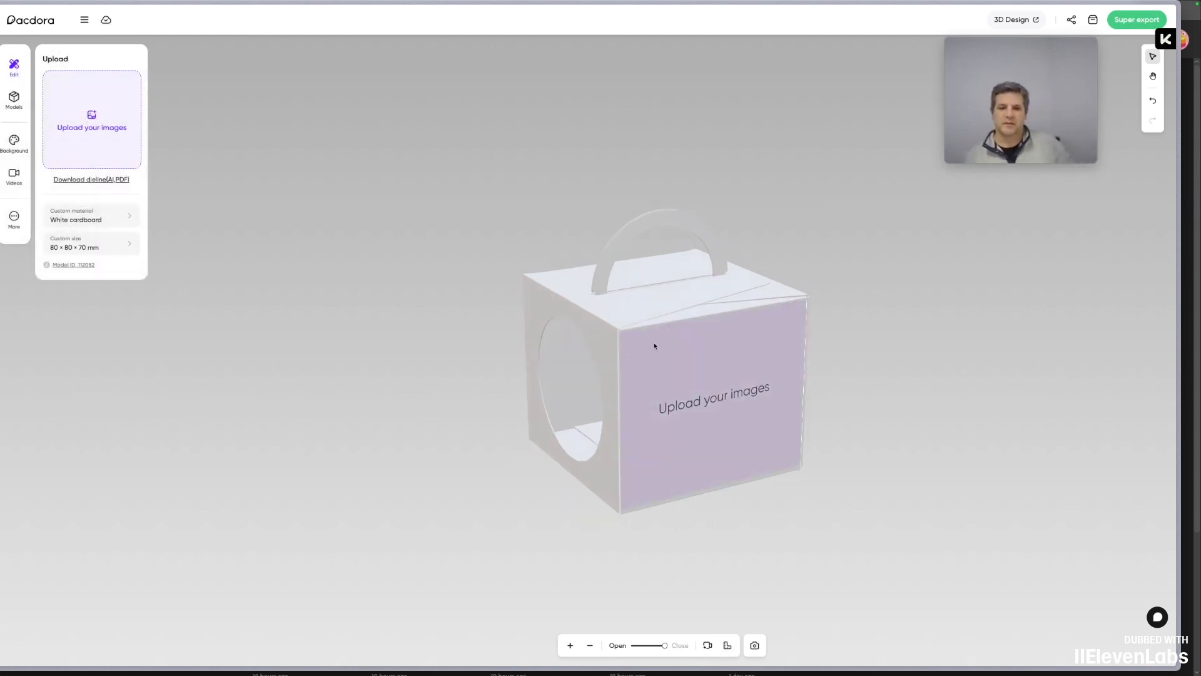
left_click_drag(631, 344, 776, 298)
left_click_drag(617, 333, 549, 351)
left_click_drag(729, 318, 704, 389)
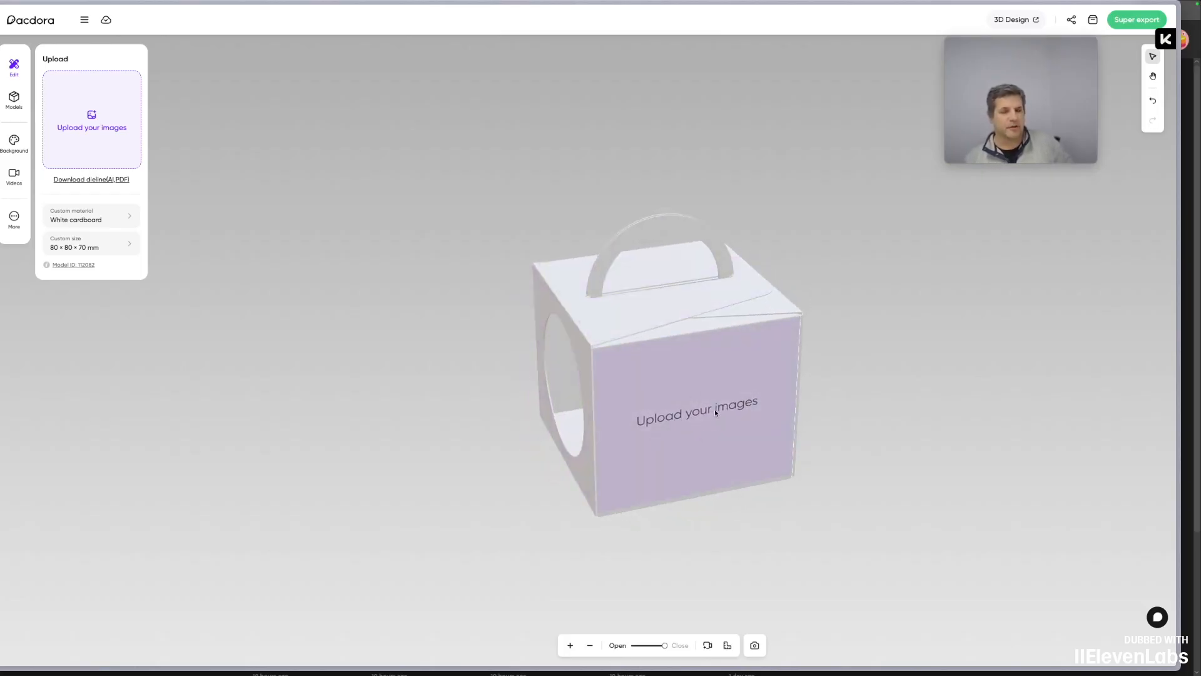
left_click_drag(605, 348, 670, 305)
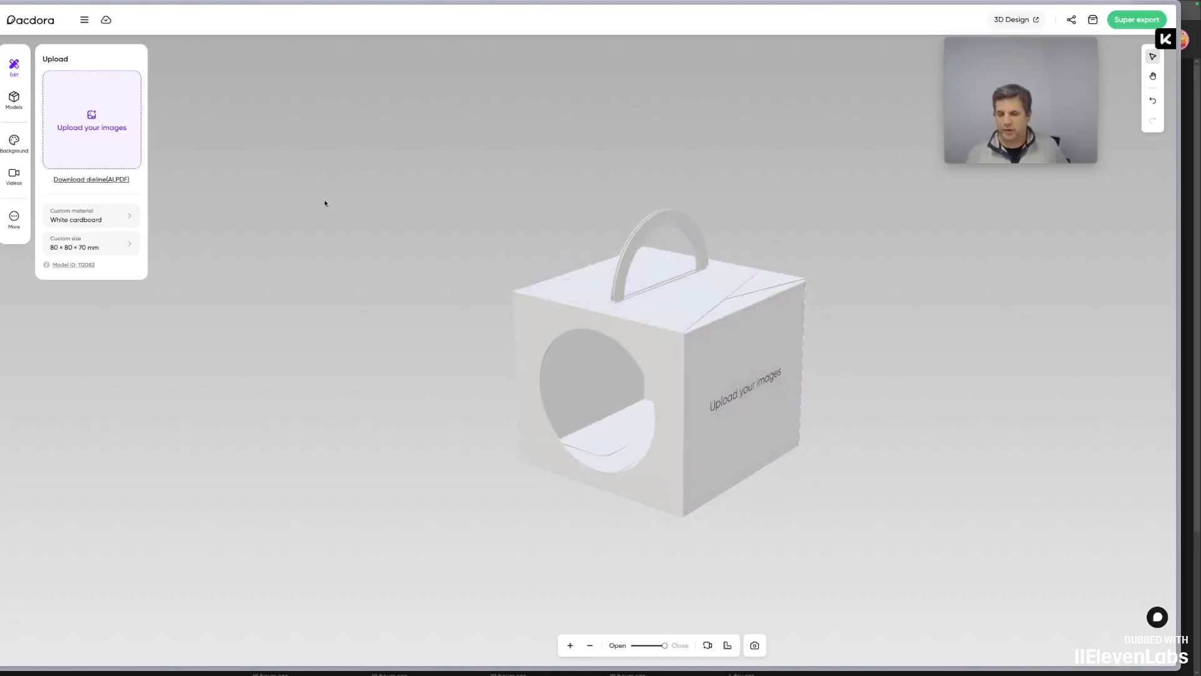
Add the photo of the brunette woman biting an apple to the dieline and scale it to the second side panel's width.
left_click(86, 133)
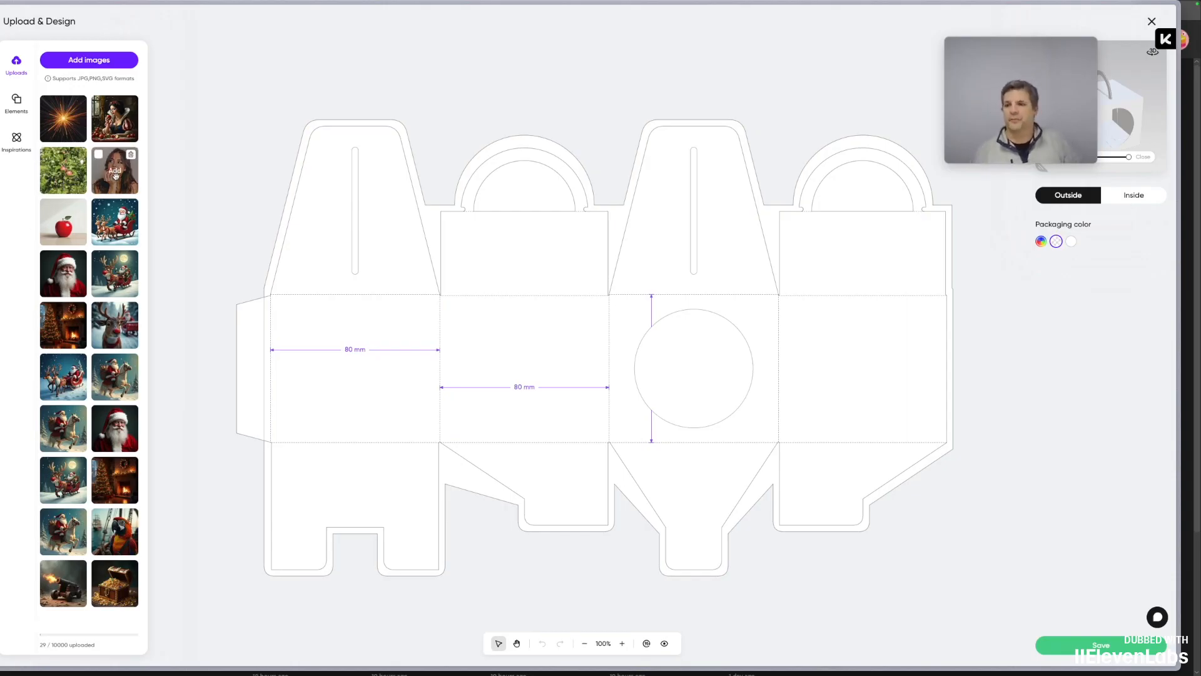
left_click(115, 170)
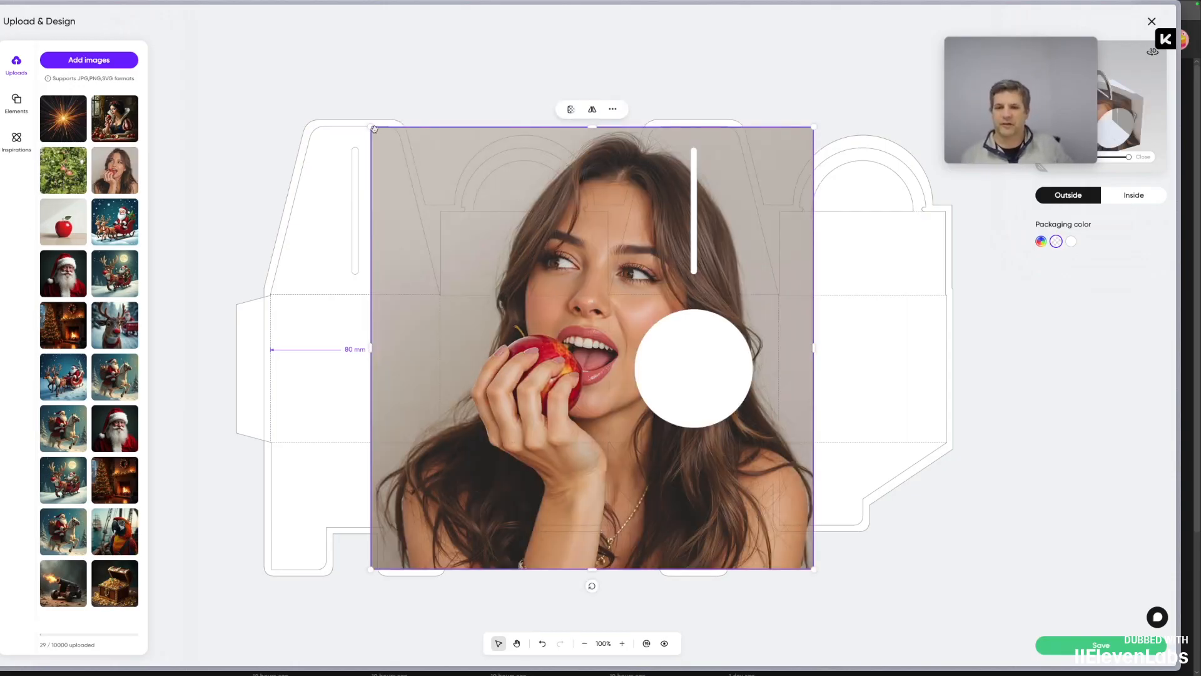
left_click_drag(374, 129, 721, 352)
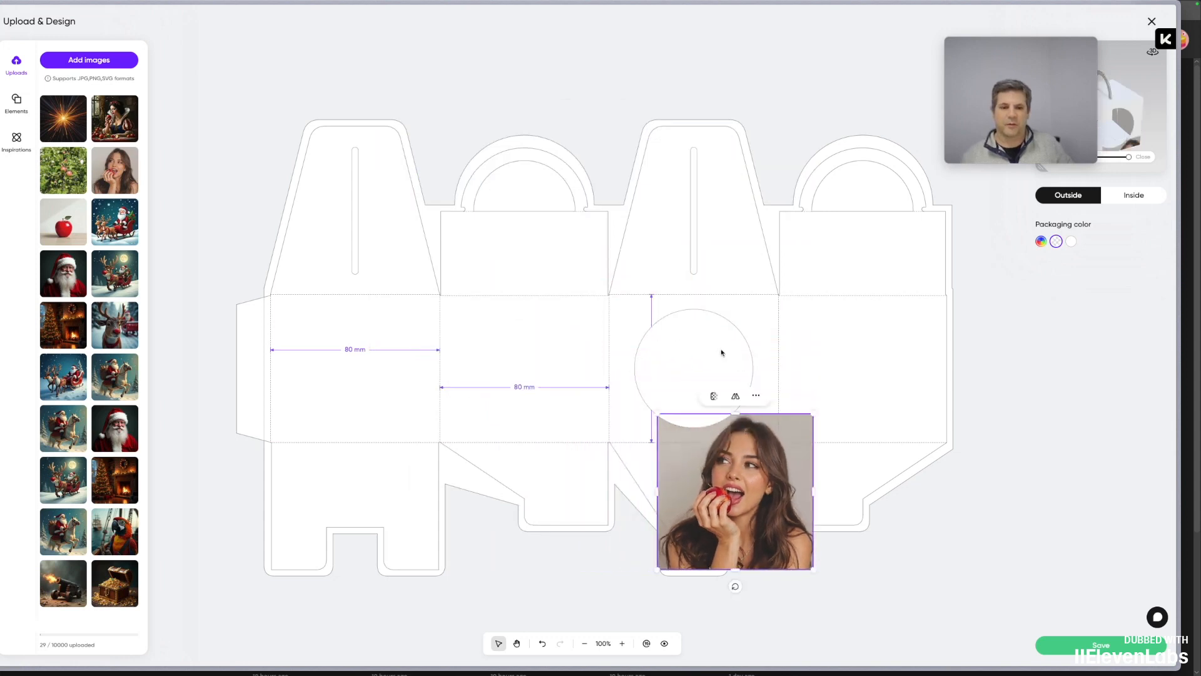
left_click_drag(679, 475, 462, 356)
left_click(602, 455)
left_click(569, 419)
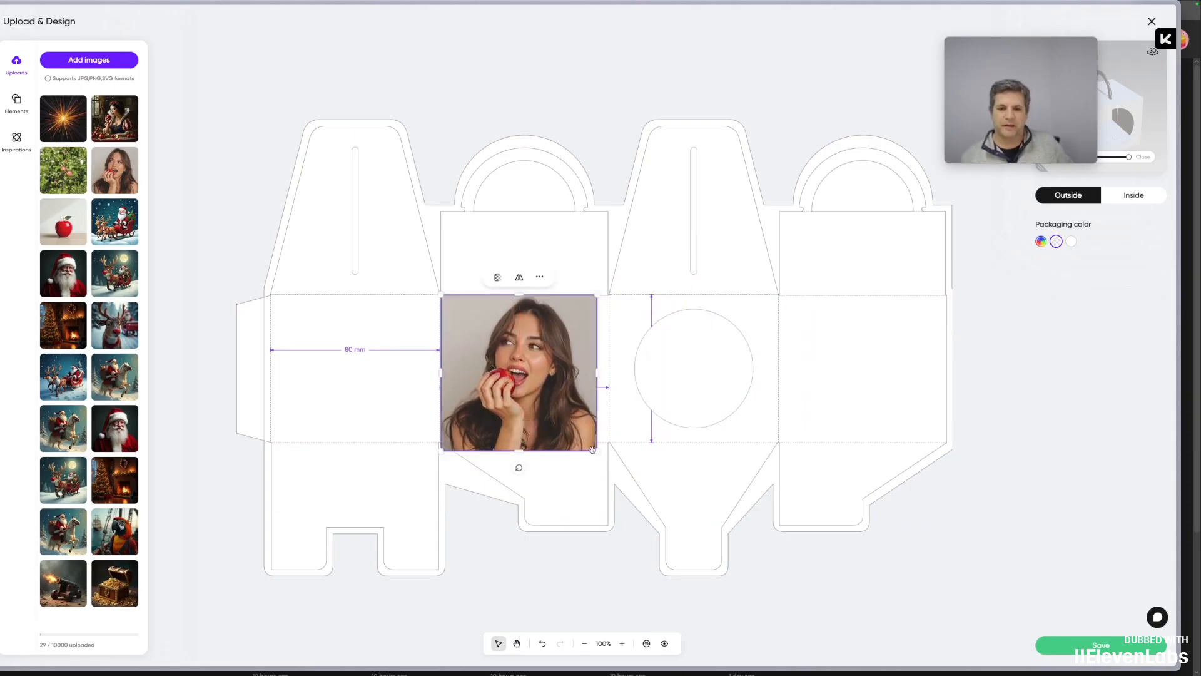
left_click_drag(592, 449, 609, 463)
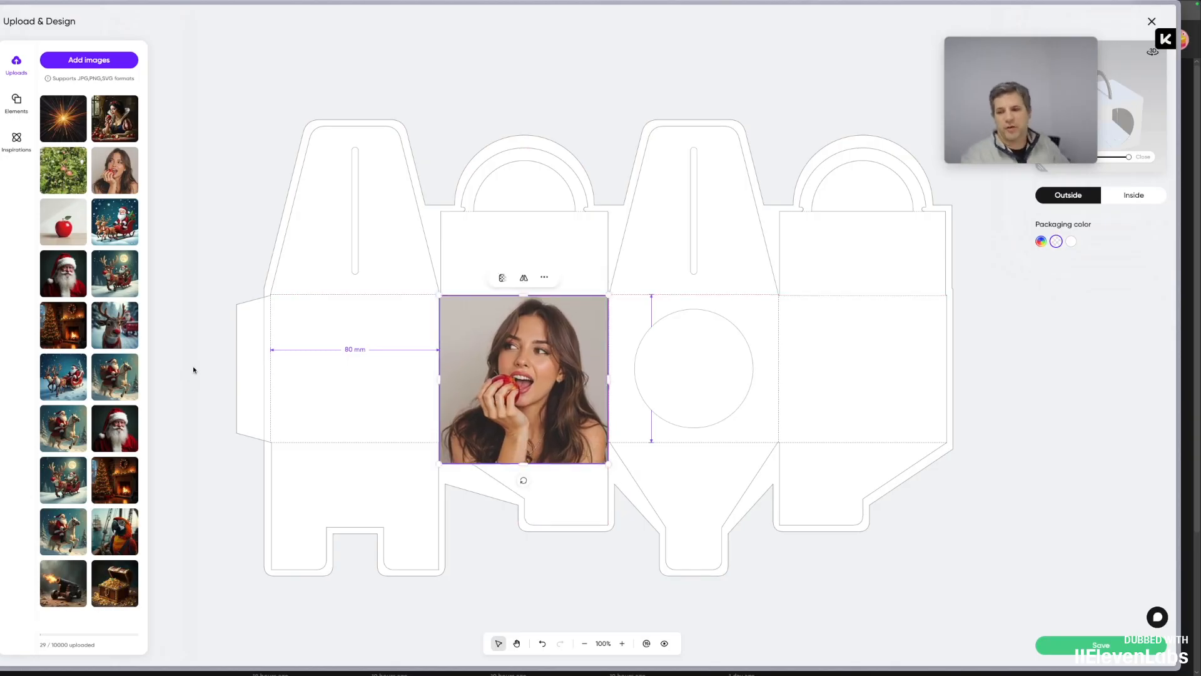
Add the Snow White image to the dieline and fit it to the width of the rightmost side panel.
left_click(113, 120)
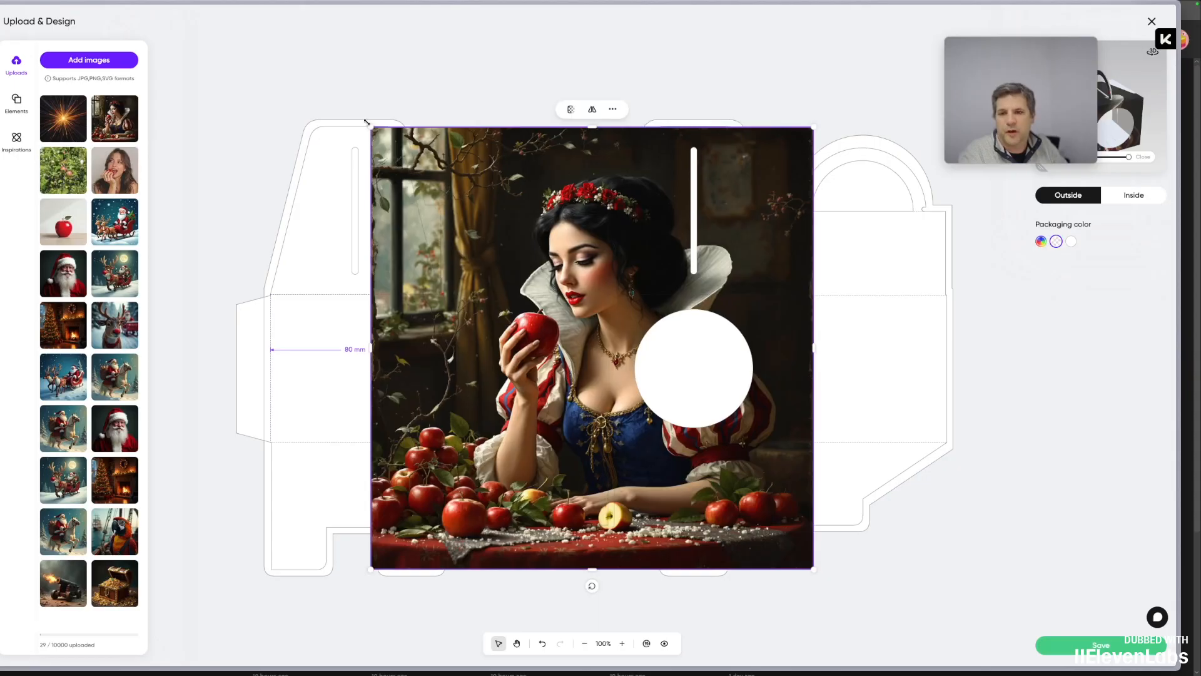
left_click_drag(367, 123, 695, 316)
left_click_drag(769, 471, 912, 381)
mouse_move(964, 480)
left_mouse_down()
mouse_move(939, 450)
mouse_move(947, 464)
left_mouse_up()
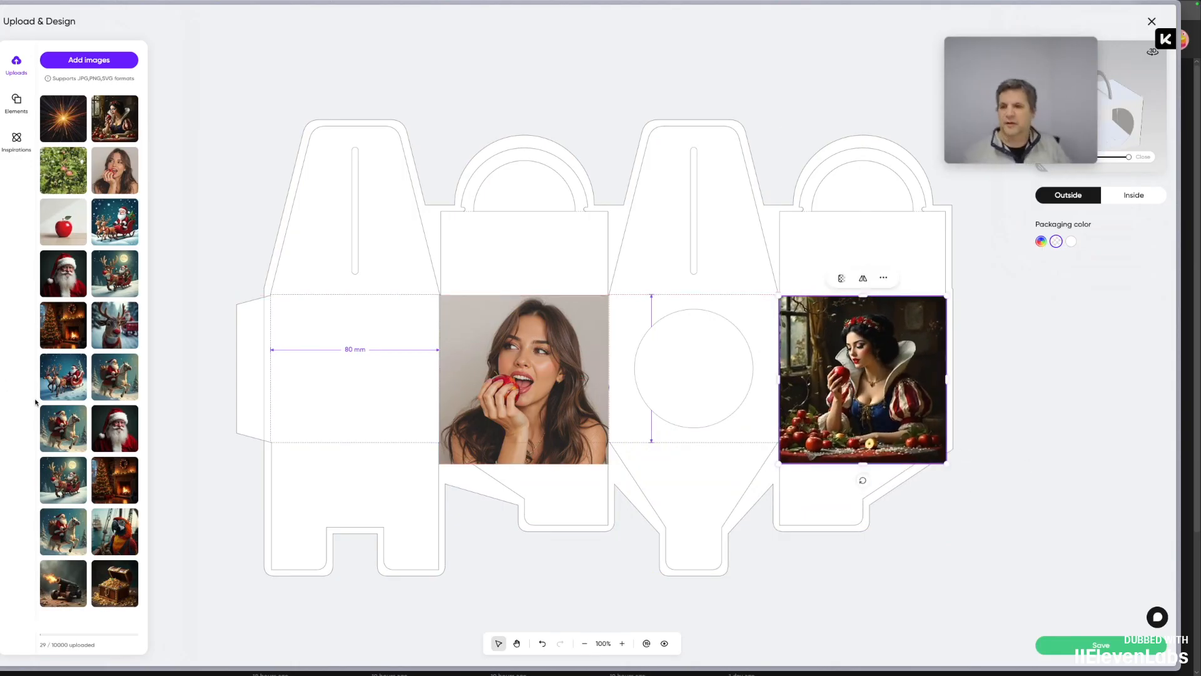
Switch to the Replicate playground and generate an image with flux-1.1-pro-ultra from the prompt "a woman eating an apple".
key("ctrl+Tab")
key("ctrl+Tab")
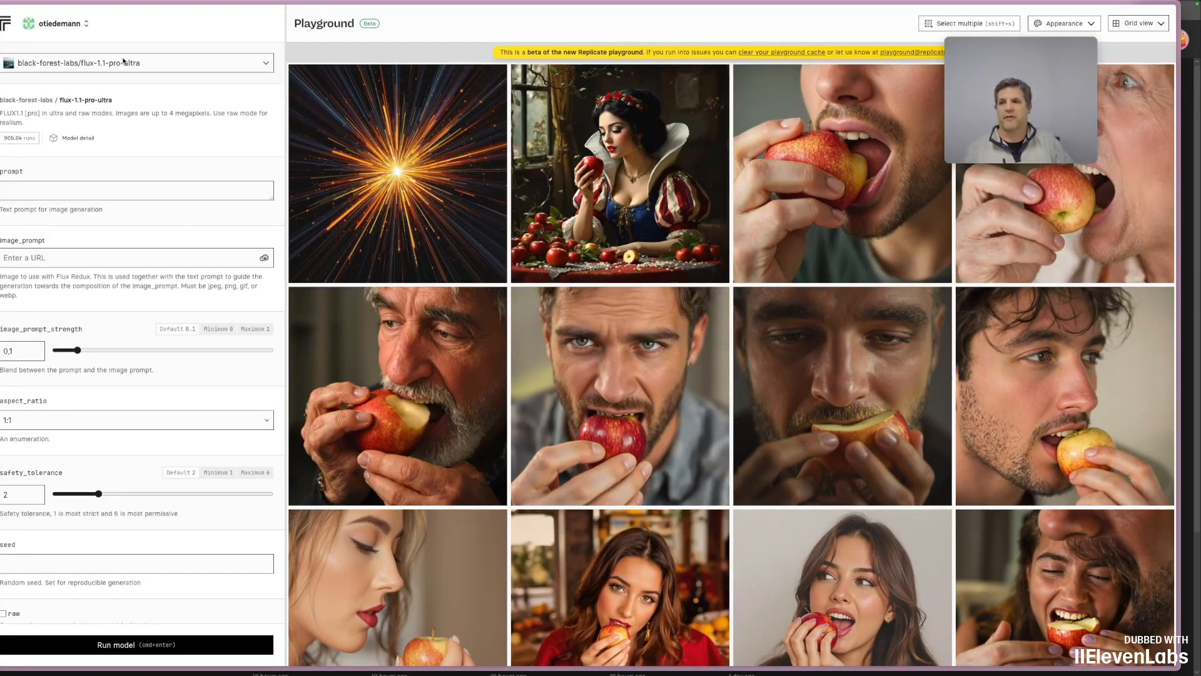
left_click(124, 61)
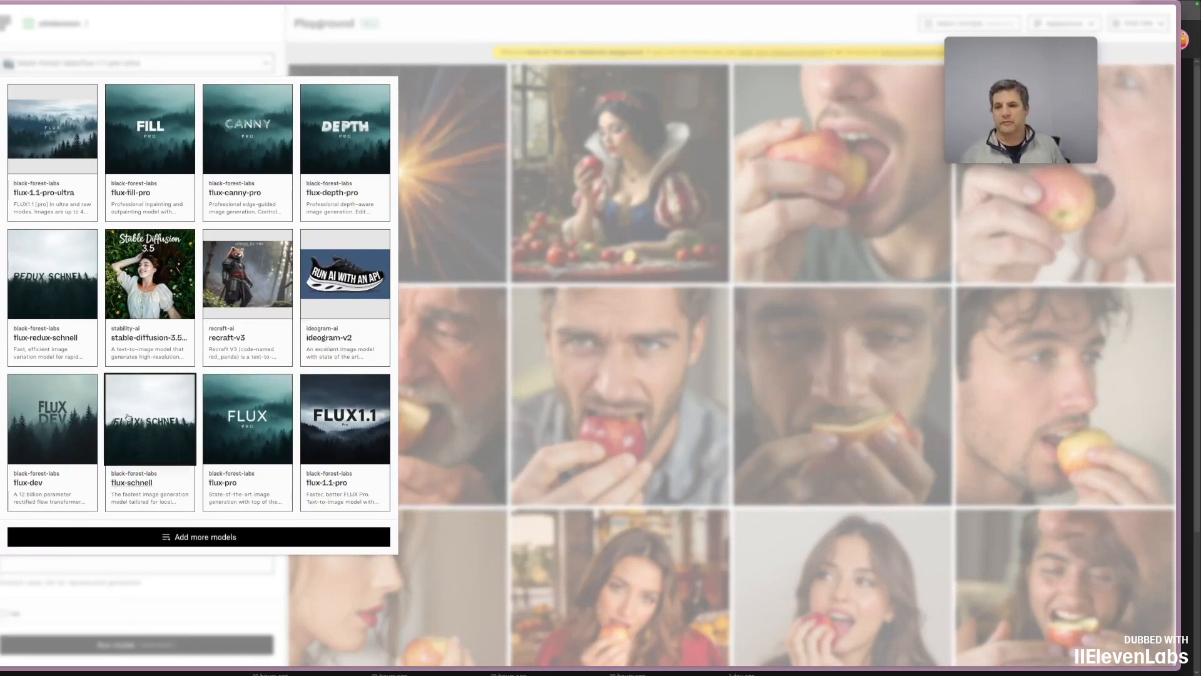
left_click(416, 264)
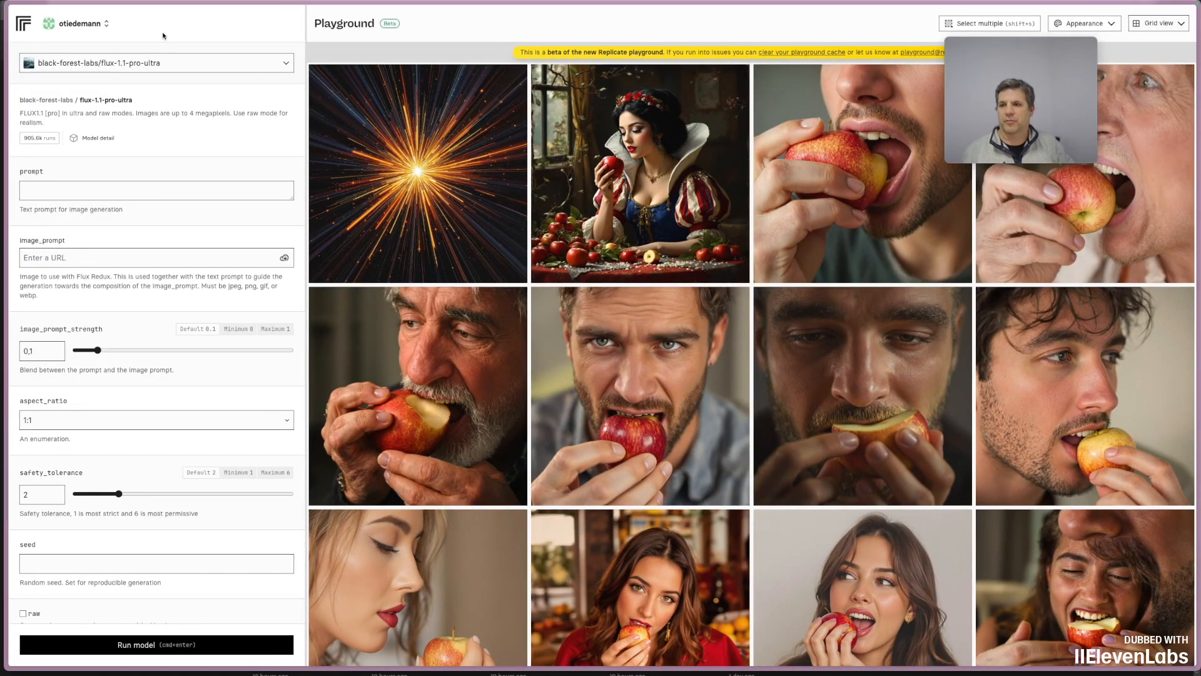
left_click(67, 189)
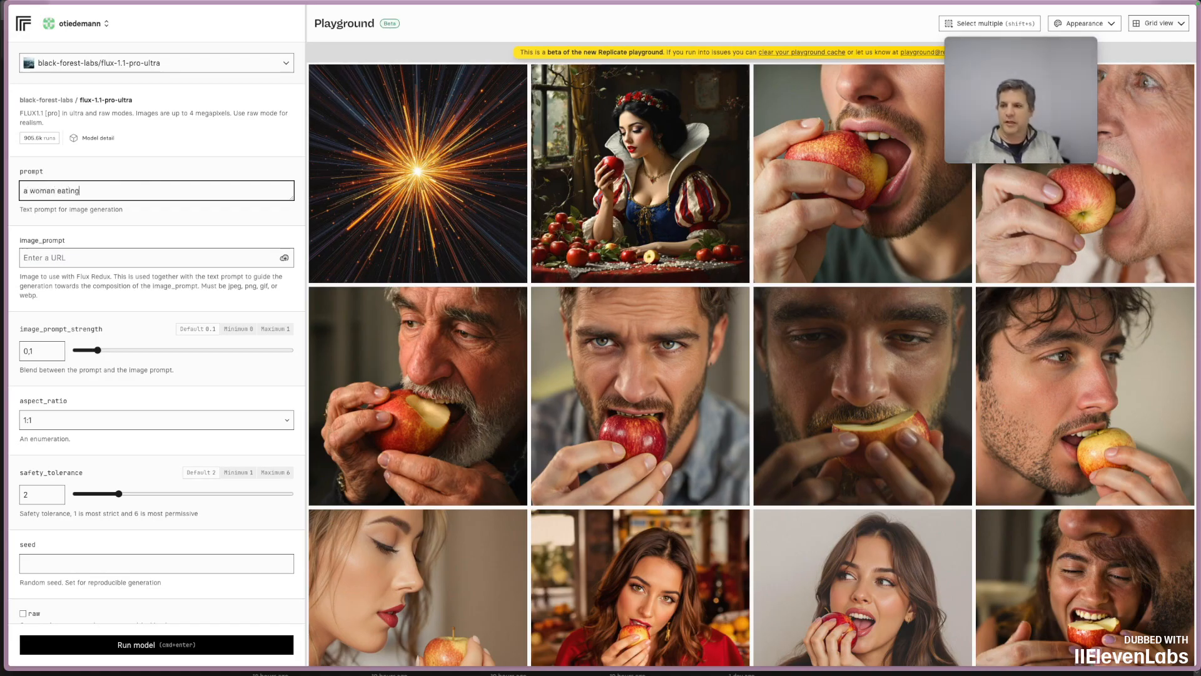
key("super+Return")
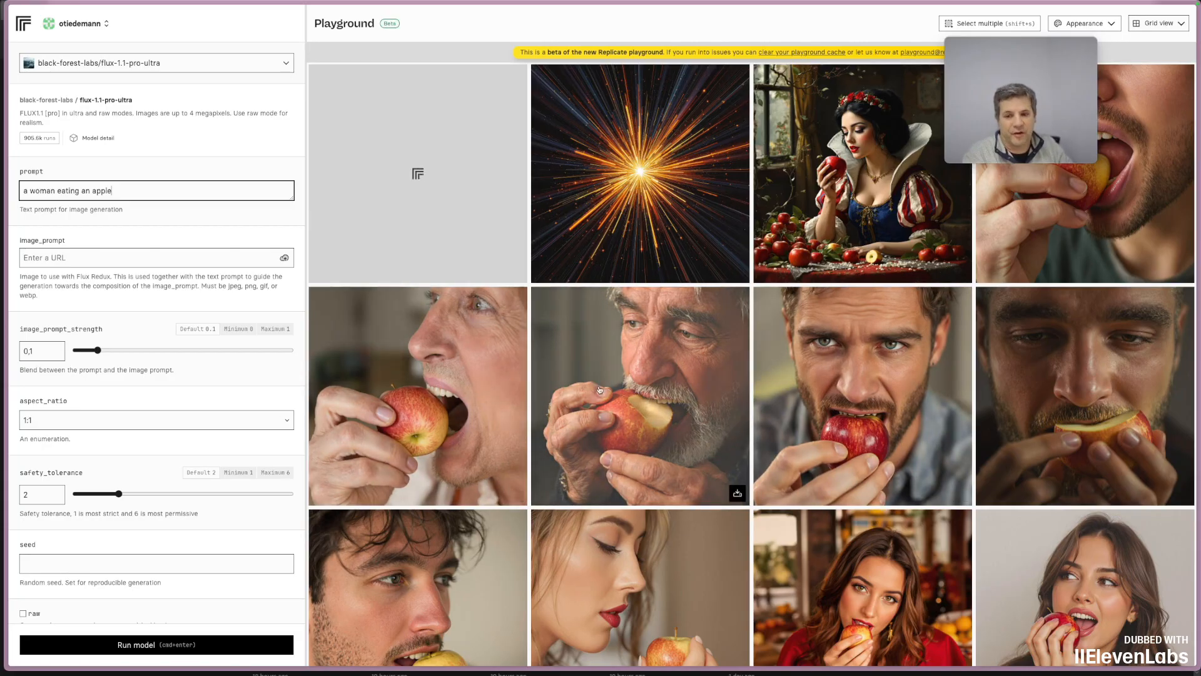
Download the newly generated image of the woman eating an apple.
scroll(641, 378, "down", 2)
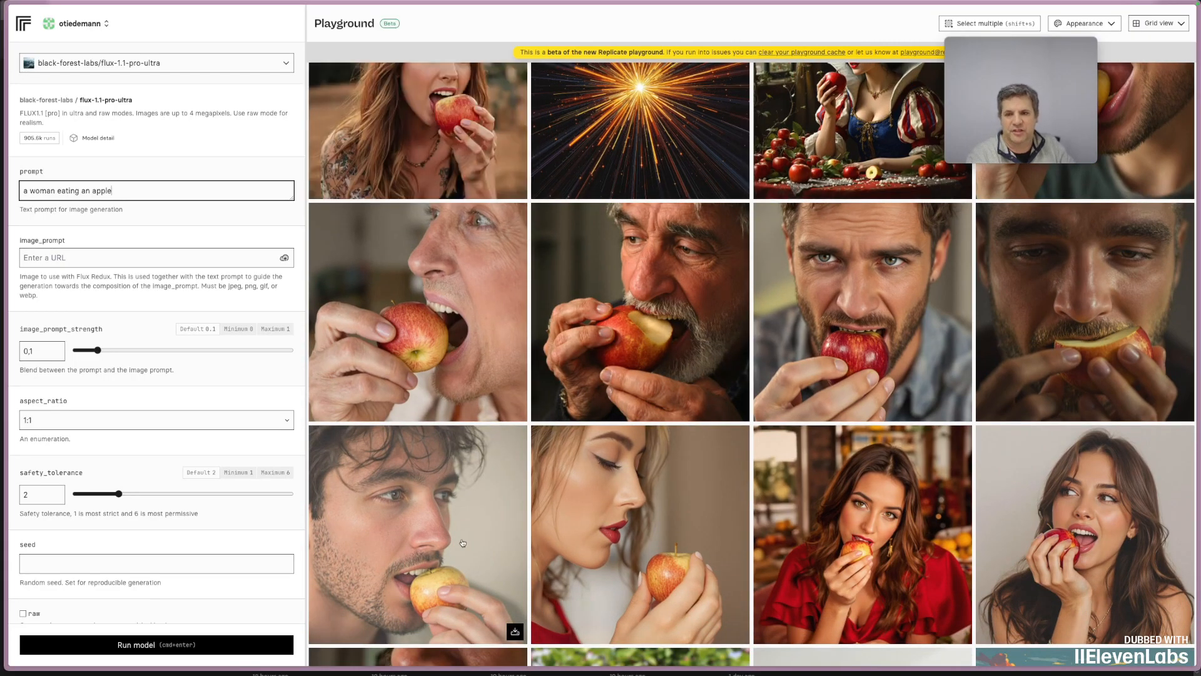
scroll(446, 494, "up", 2)
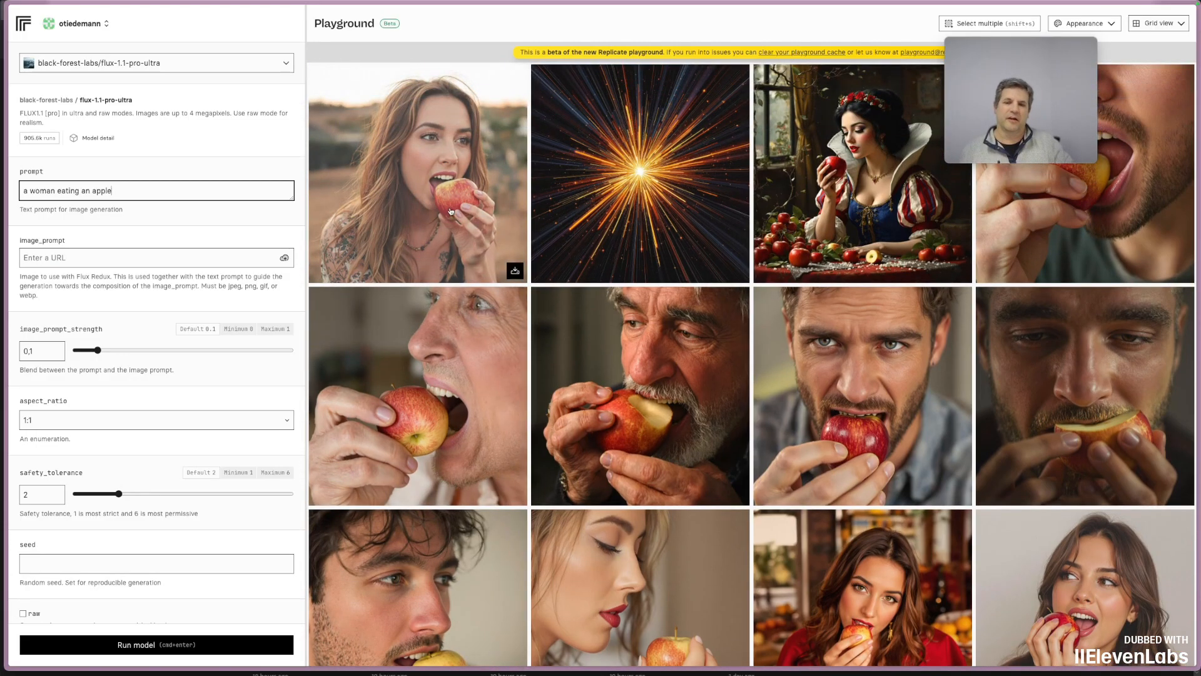
left_click(516, 272)
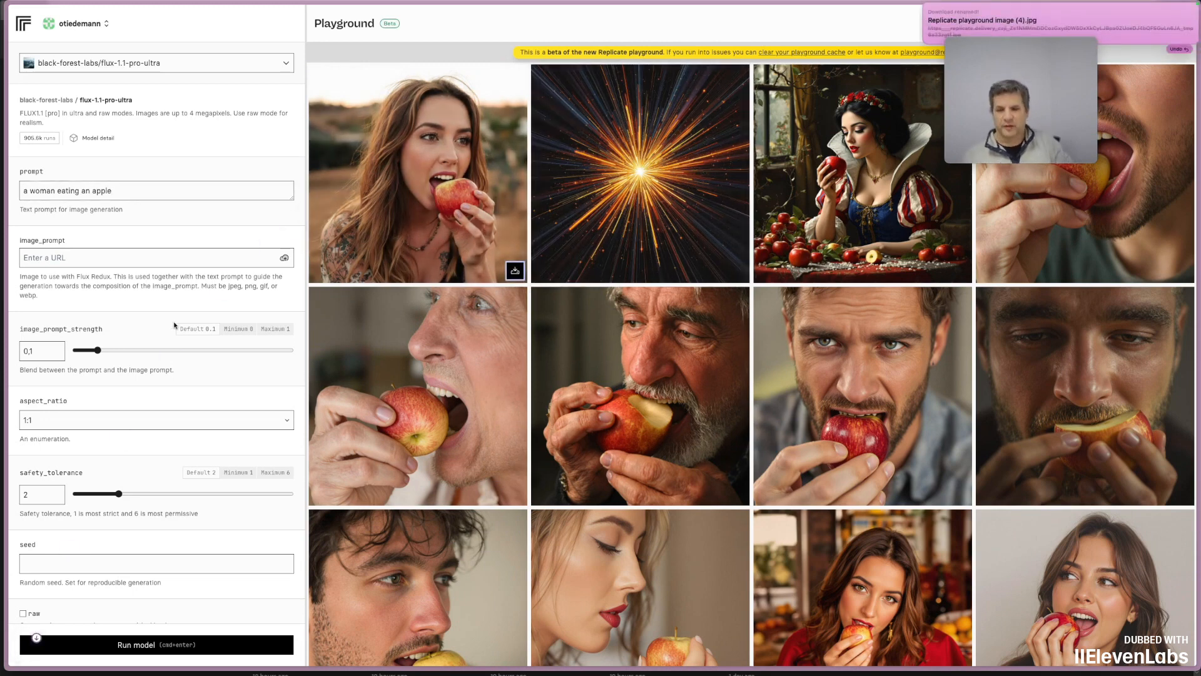
Switch back to Pacdora and upload "Replicate playground image (4).jpg" from Downloads onto the dieline.
key("ctrl+Tab")
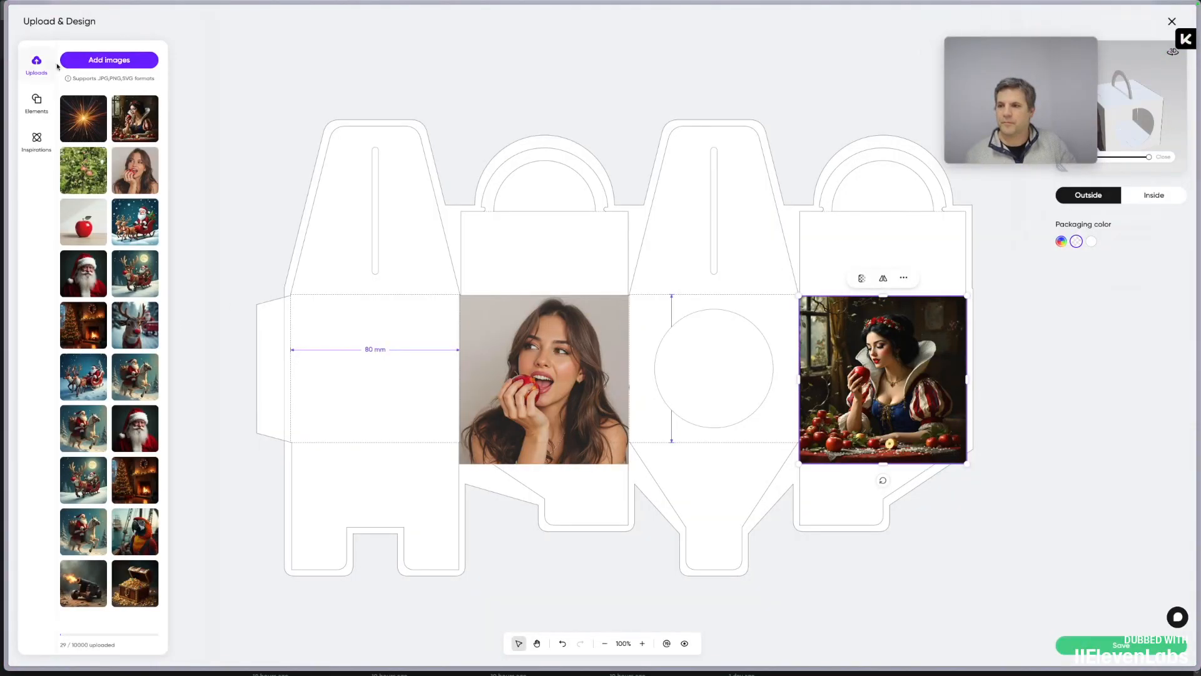
left_click(102, 60)
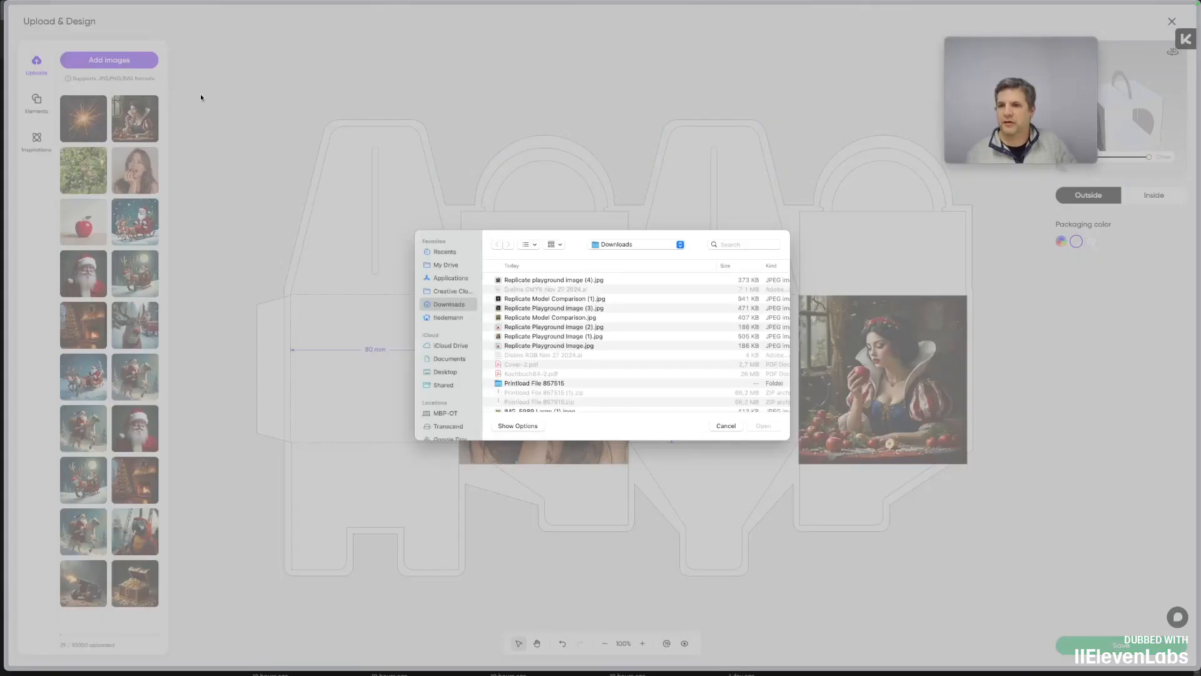
double_click(568, 283)
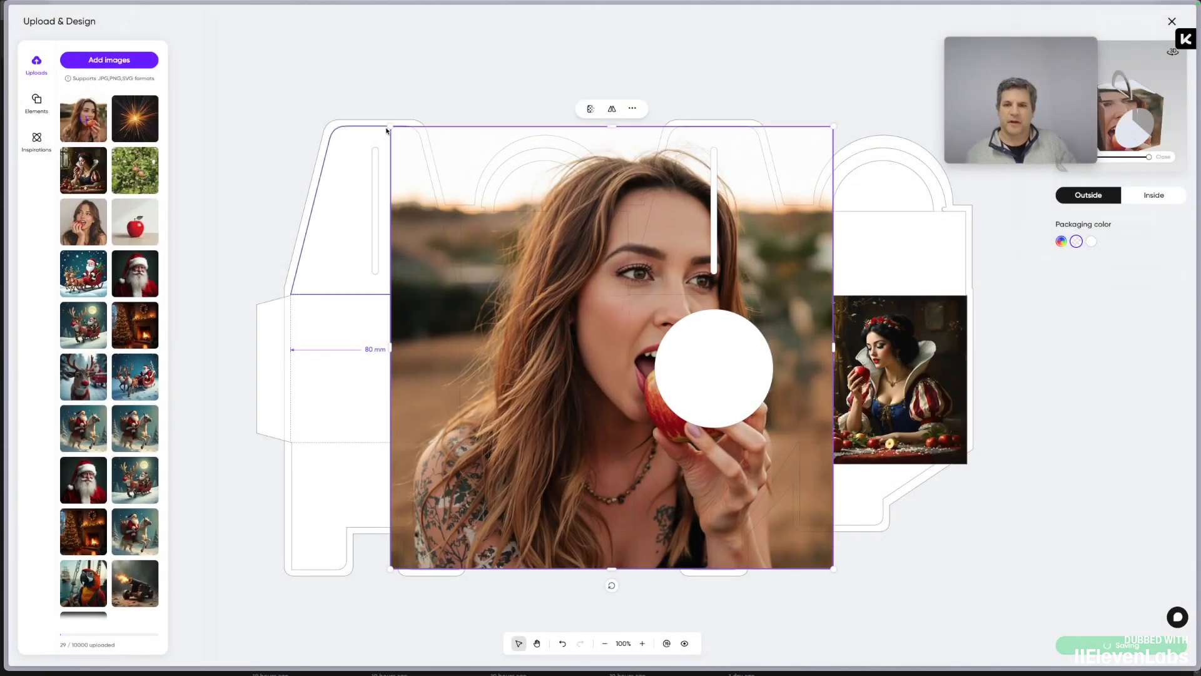
Shrink the newly uploaded image of the woman eating an apple and fit it to the width of the leftmost side panel.
left_click_drag(390, 127, 622, 357)
left_click_drag(757, 462, 497, 461)
left_click_drag(791, 494, 427, 402)
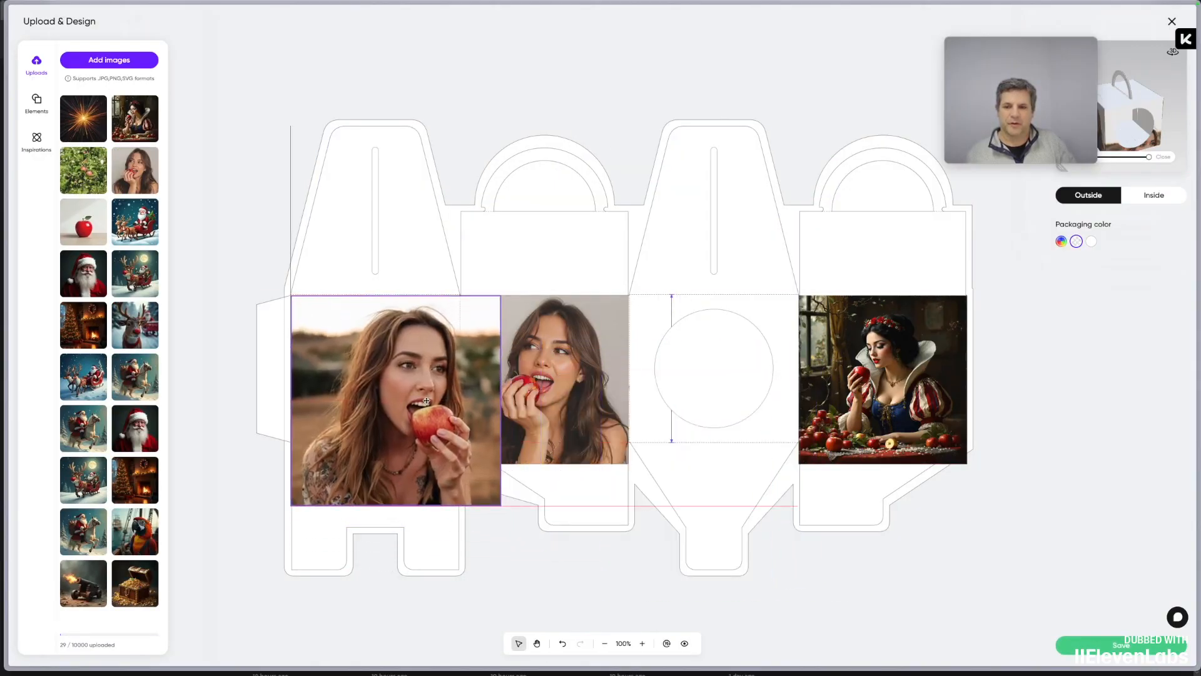
left_click_drag(499, 501, 461, 457)
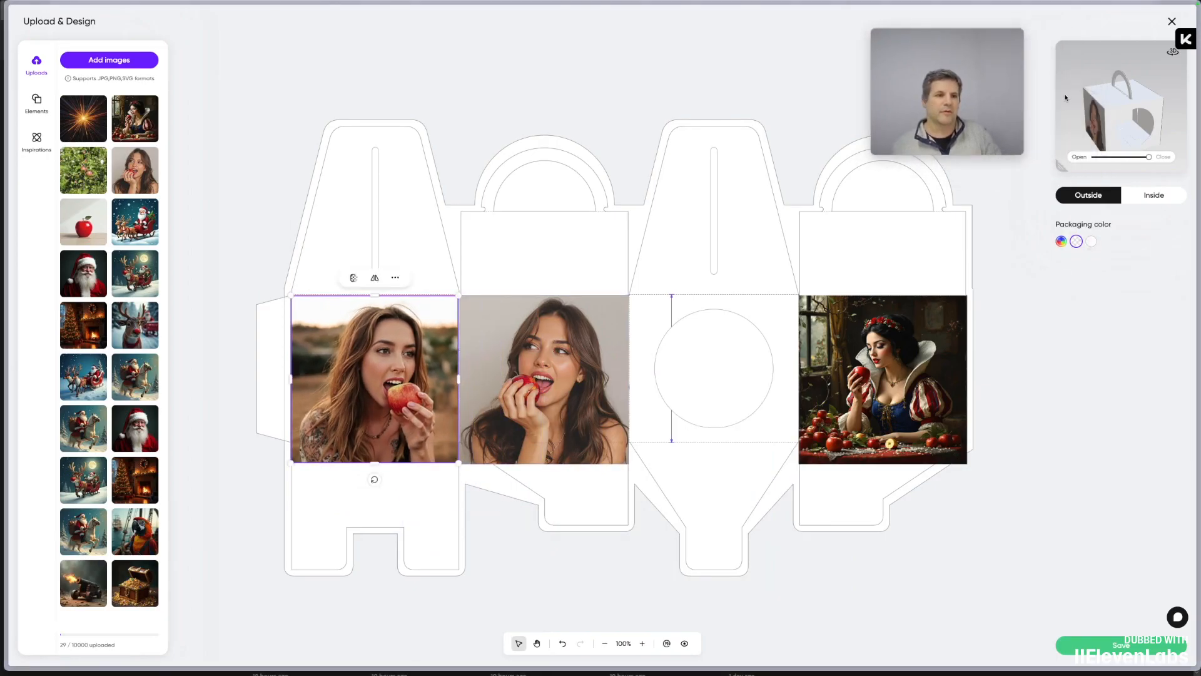
left_click_drag(1098, 104, 1154, 114)
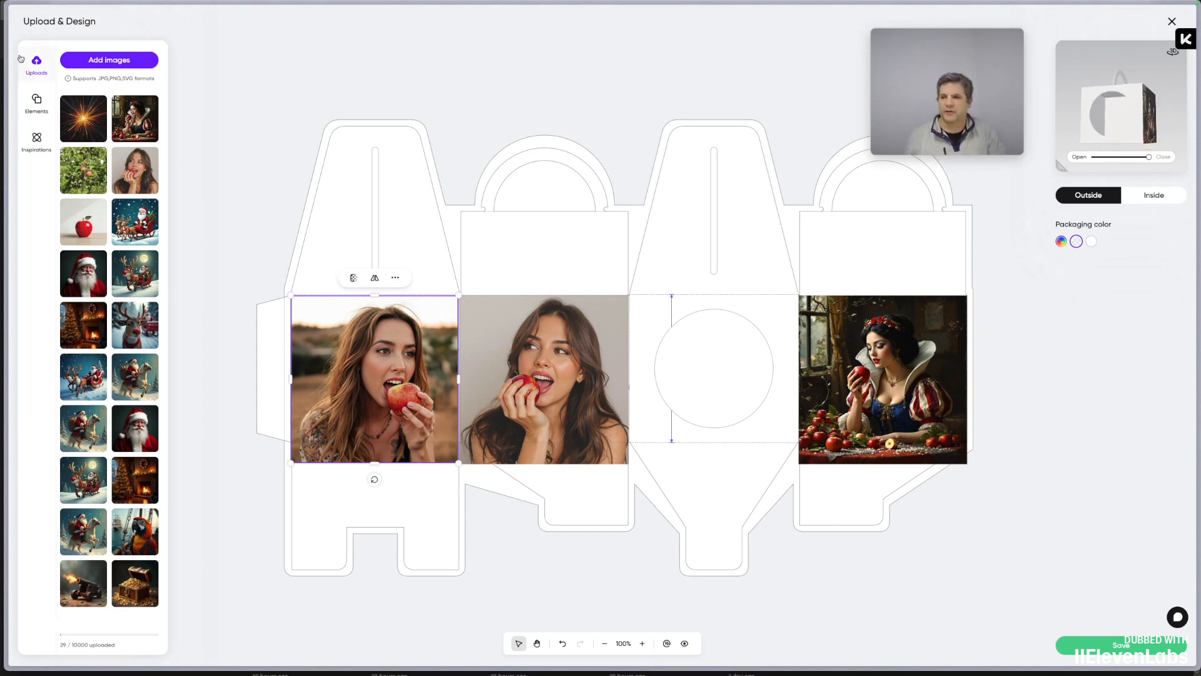
Add the fiery starburst image to the dieline and fit it to the width of the side panel with the round window.
left_click_drag(101, 119, 684, 327)
left_click_drag(464, 108, 701, 302)
left_click_drag(895, 562, 804, 463)
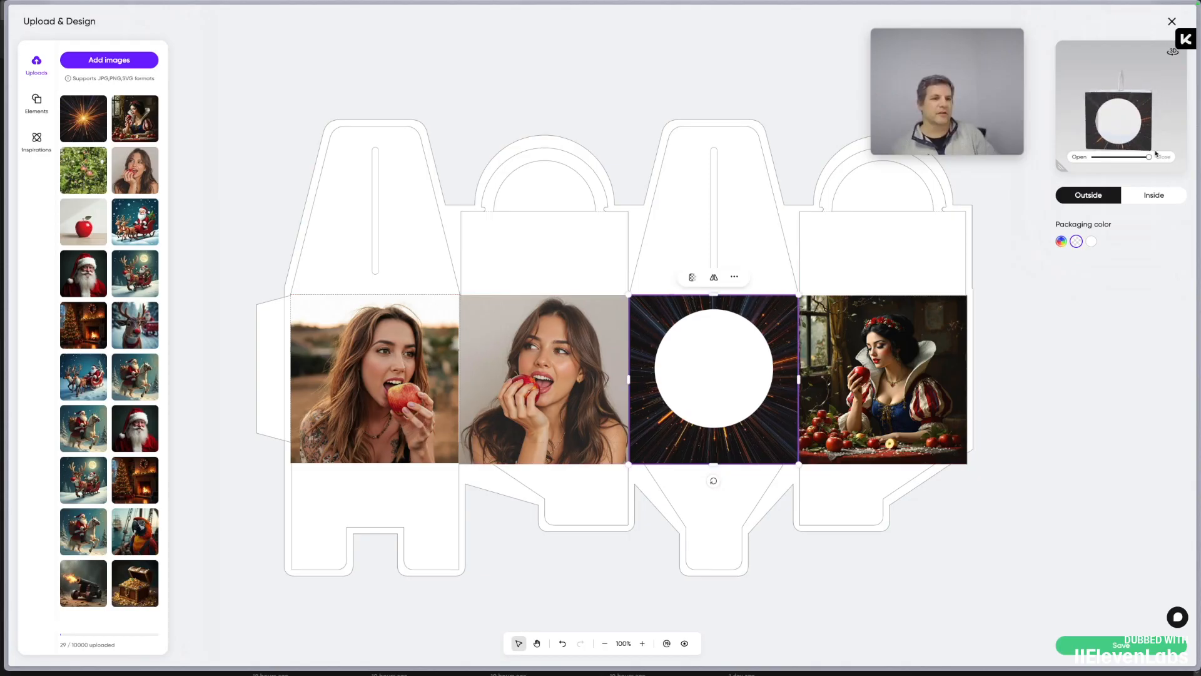
On the inside of the box, place the red apple image over the panel opposite the window, slightly larger than the panel.
left_click(1154, 195)
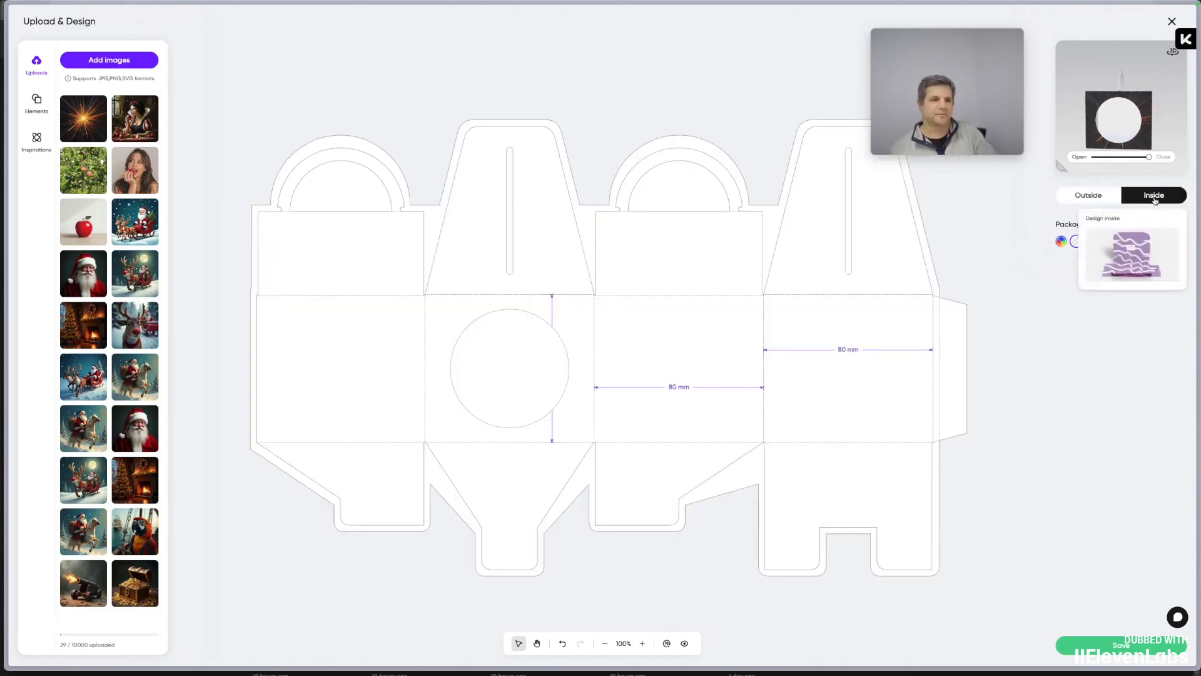
left_click(1107, 201)
left_click(1153, 195)
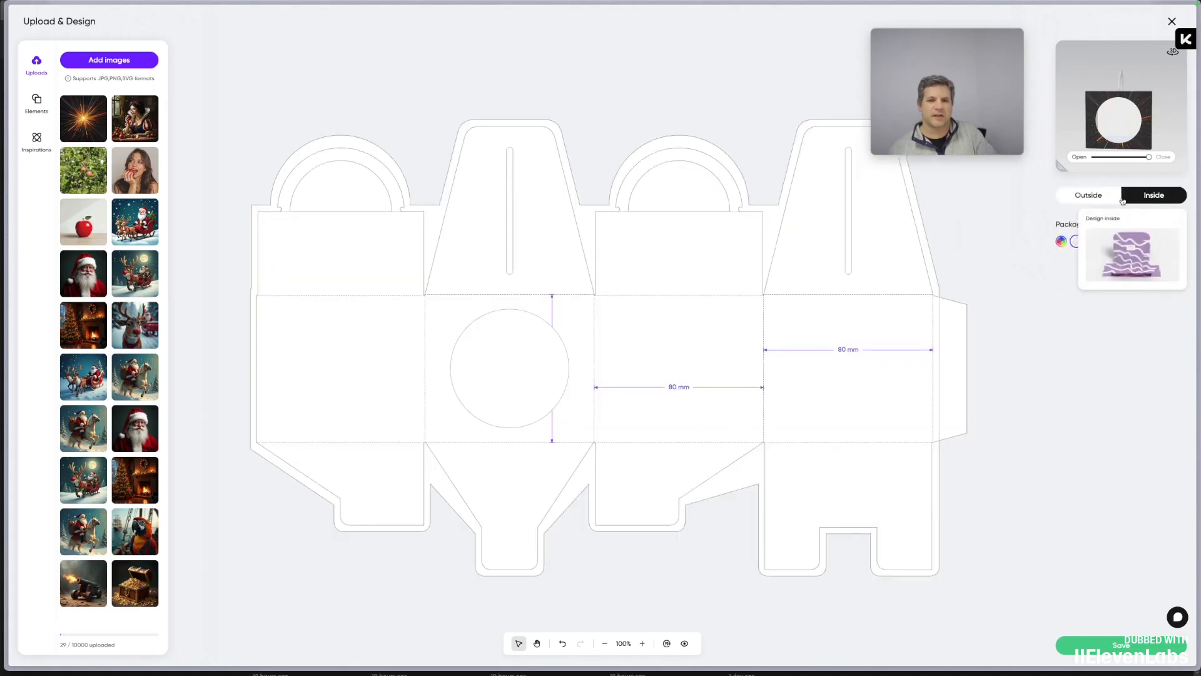
mouse_move(117, 524)
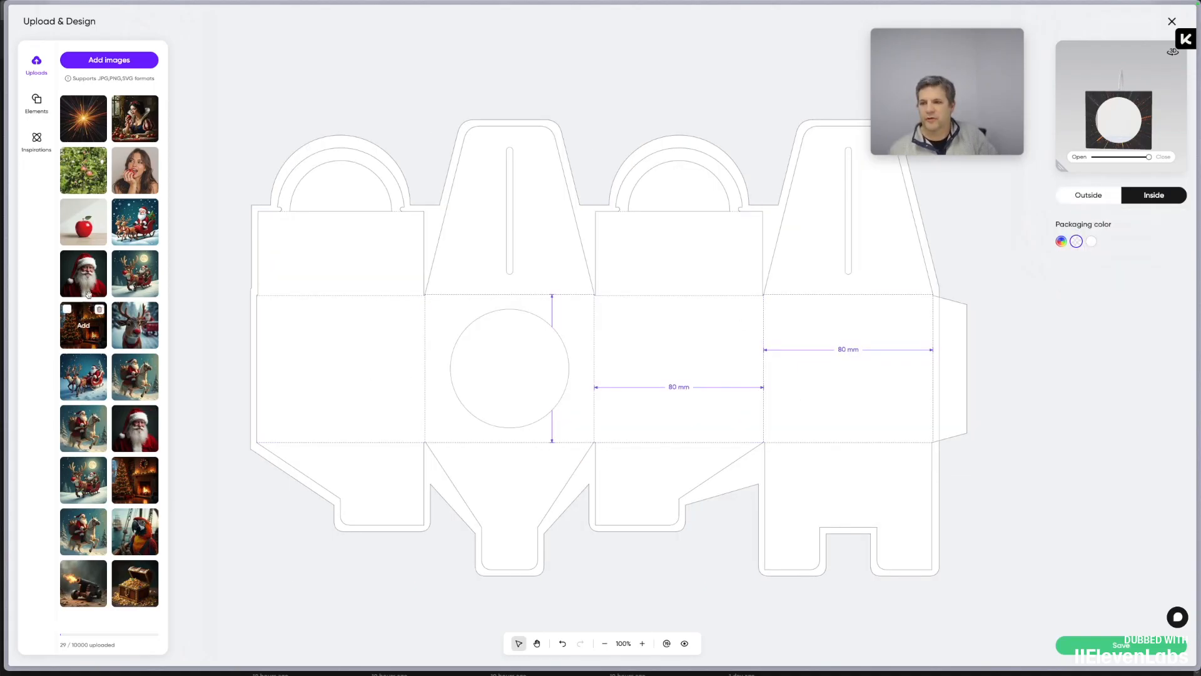
left_click_drag(75, 225, 855, 315)
left_click_drag(634, 95, 888, 348)
left_click_drag(1005, 454, 872, 380)
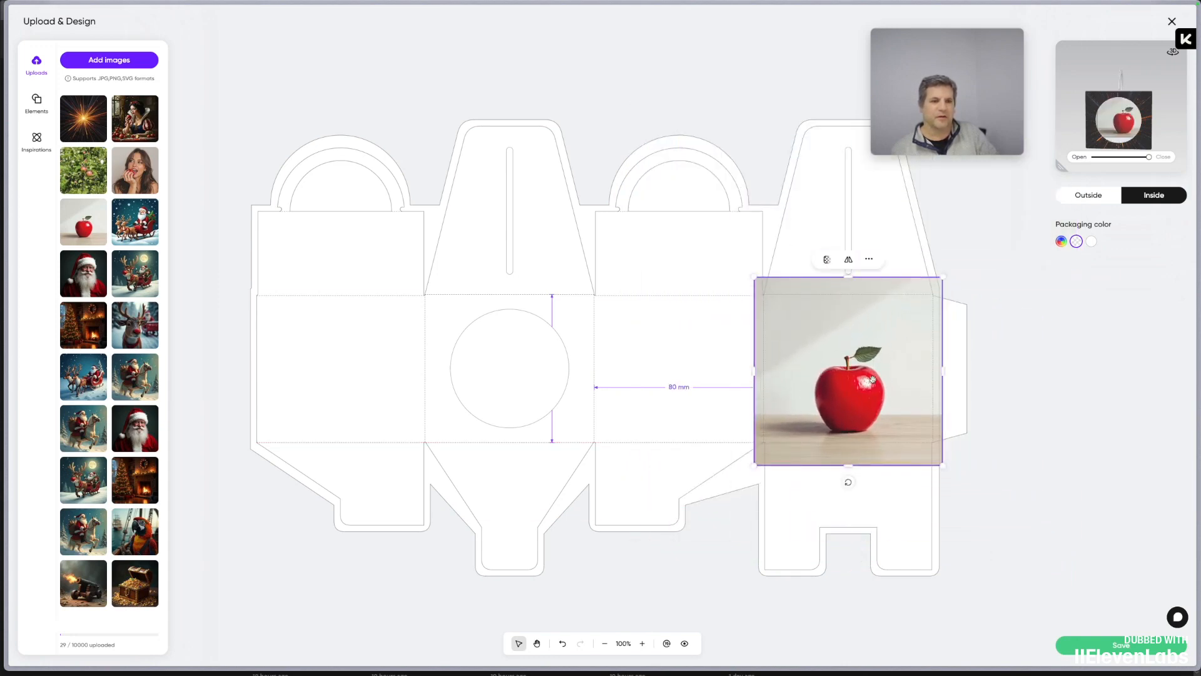
mouse_move(1130, 115)
left_mouse_down()
mouse_move(1113, 117)
mouse_move(1142, 111)
mouse_move(1123, 115)
mouse_move(1131, 130)
left_mouse_up()
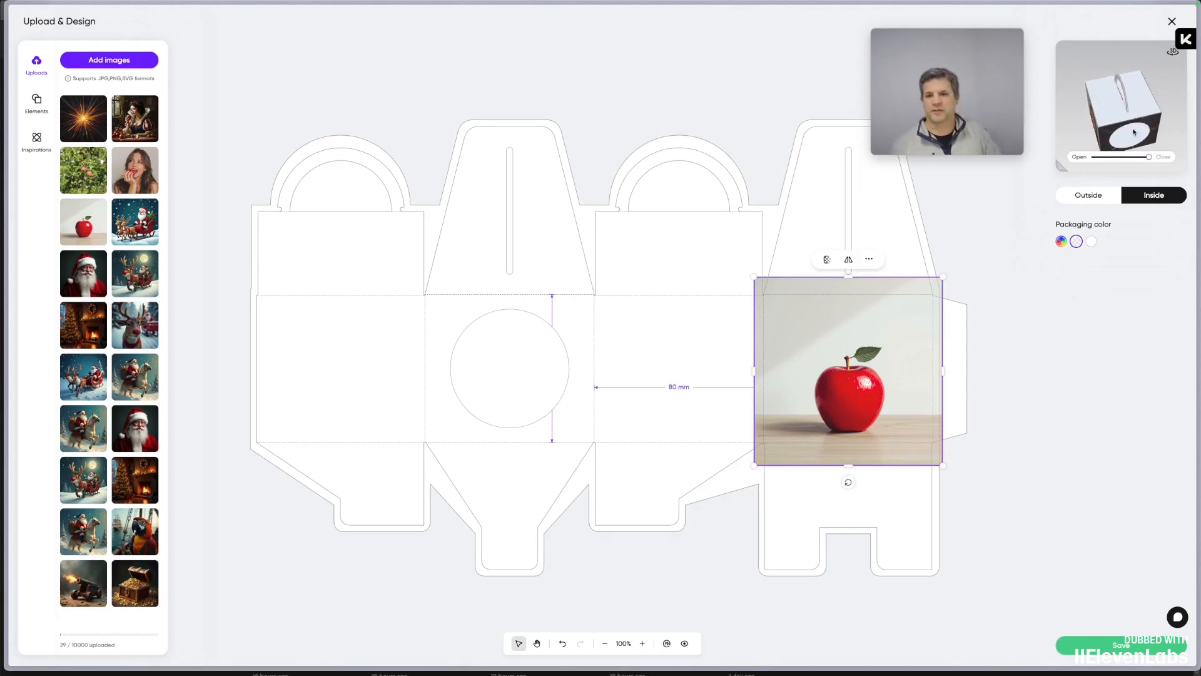
Try the black line, tulip and abstract leaf patterns on the outside of the box and settle on the dark green botanical pattern.
left_click(1089, 194)
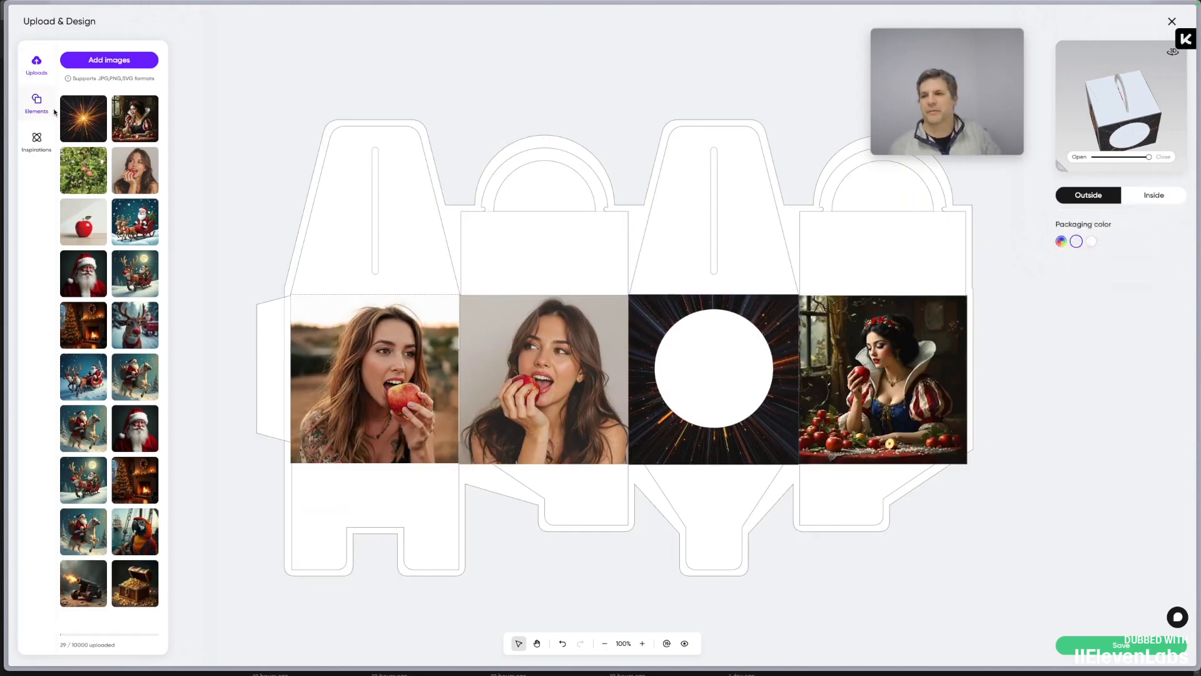
left_click(45, 141)
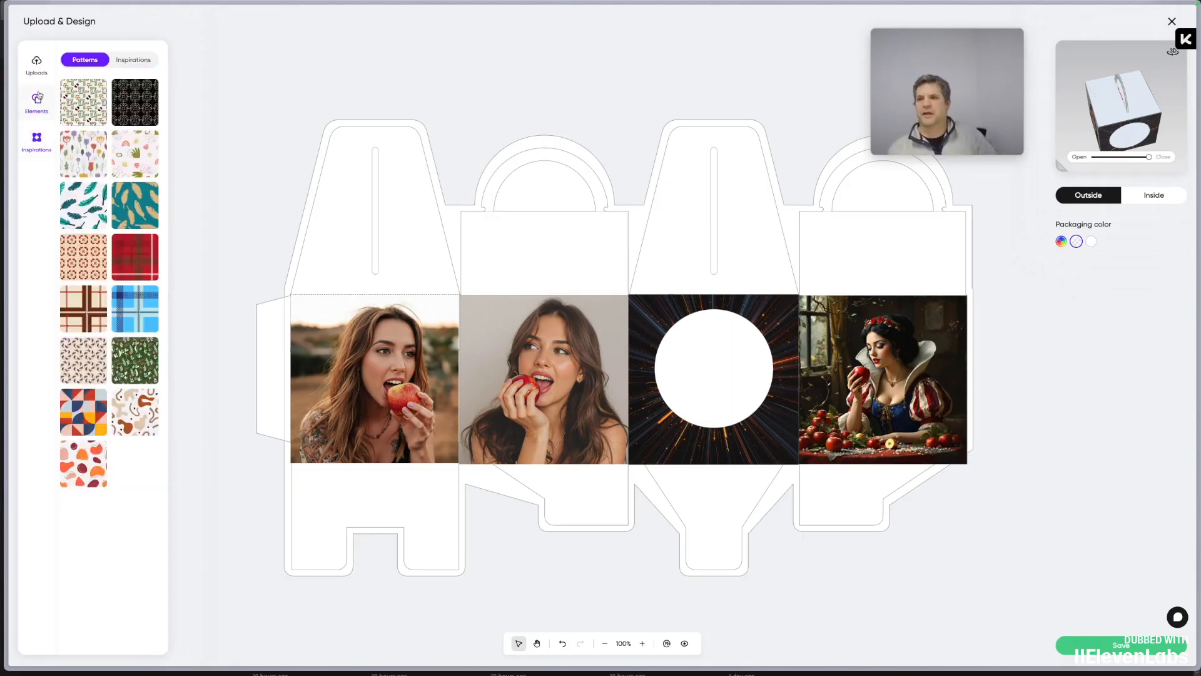
left_click(139, 105)
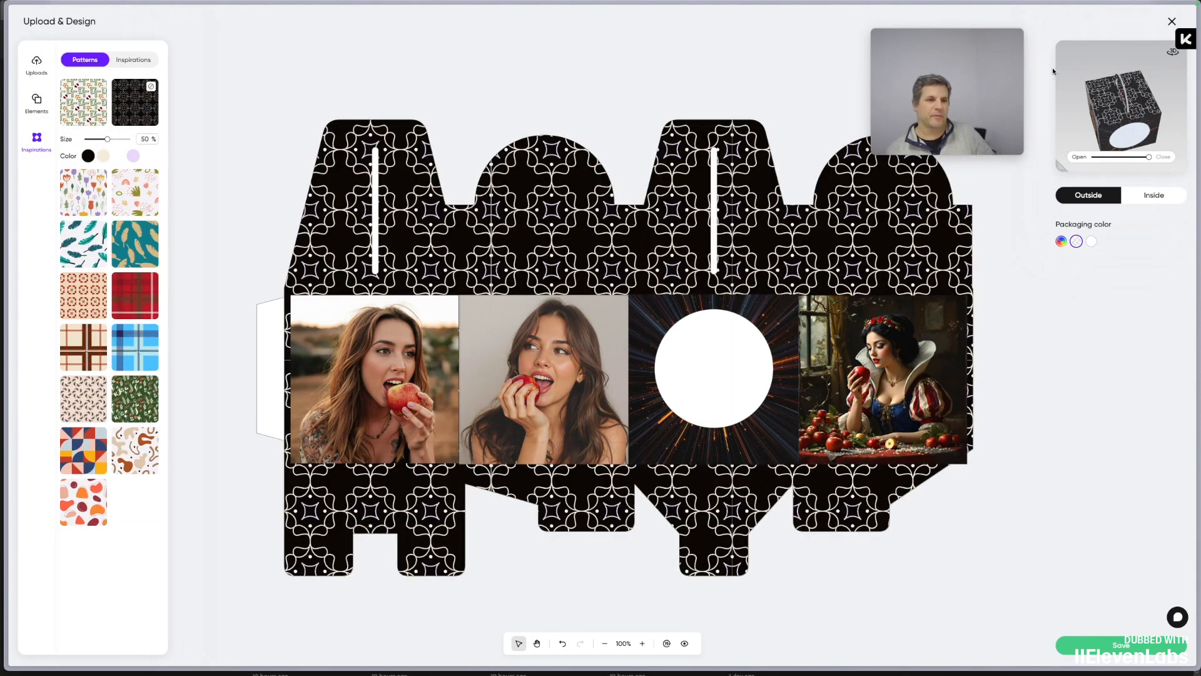
left_click_drag(1119, 128, 1058, 115)
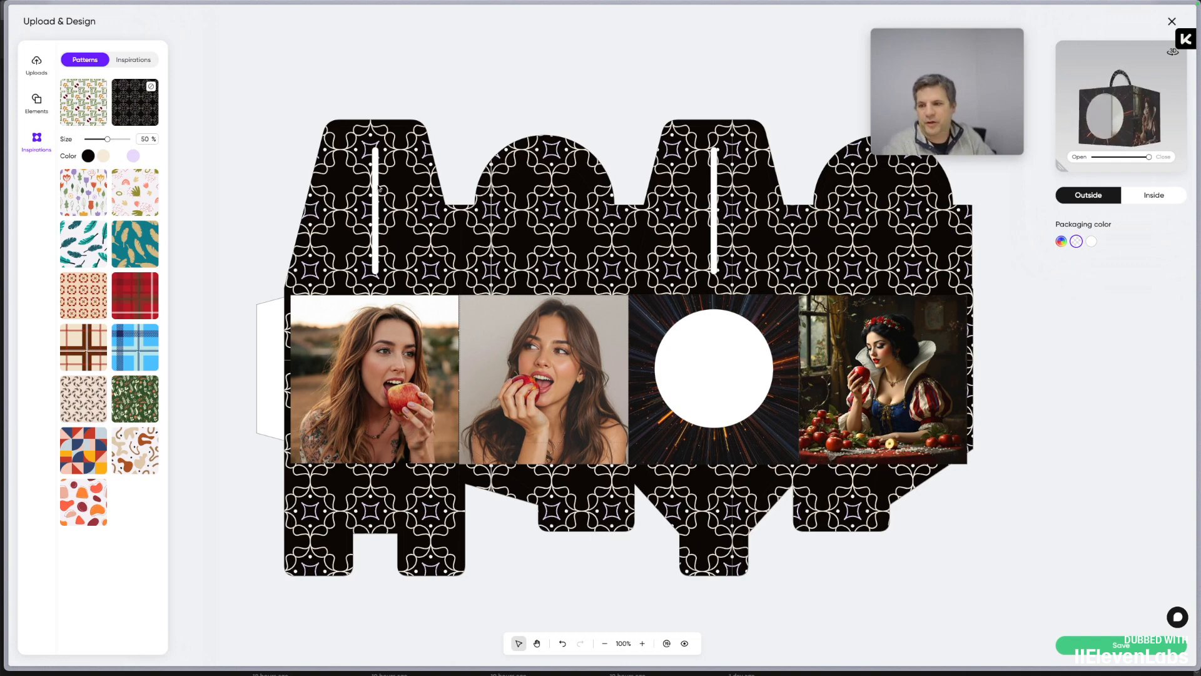
left_click(77, 194)
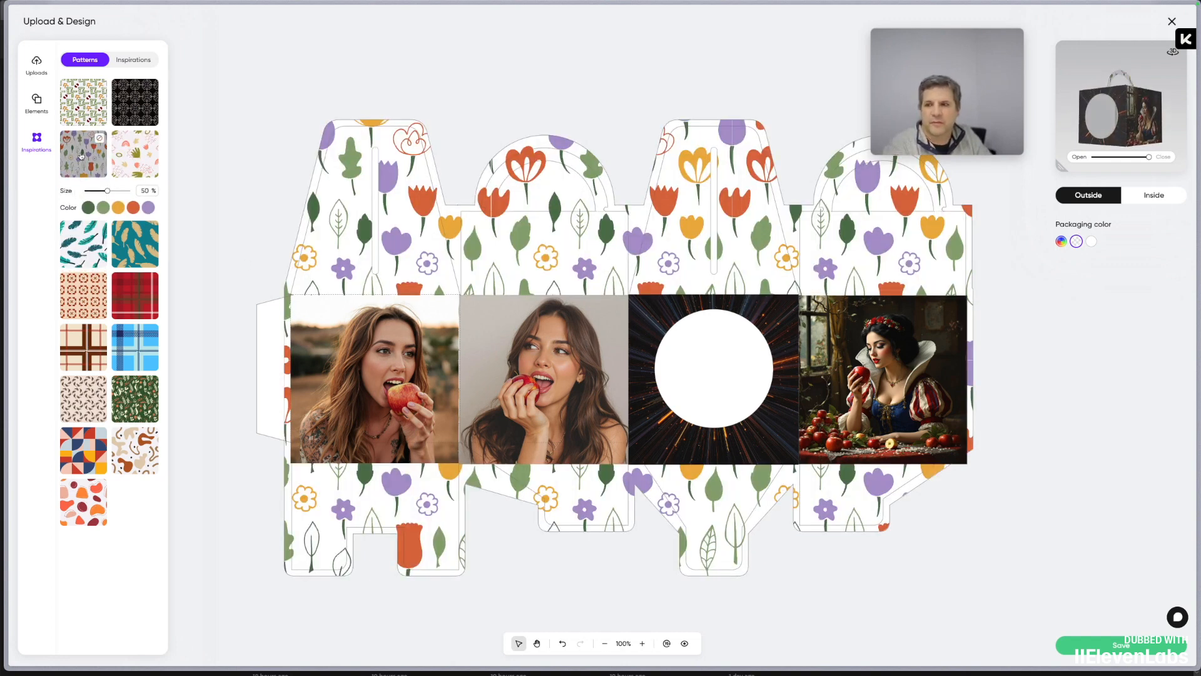
left_click(136, 154)
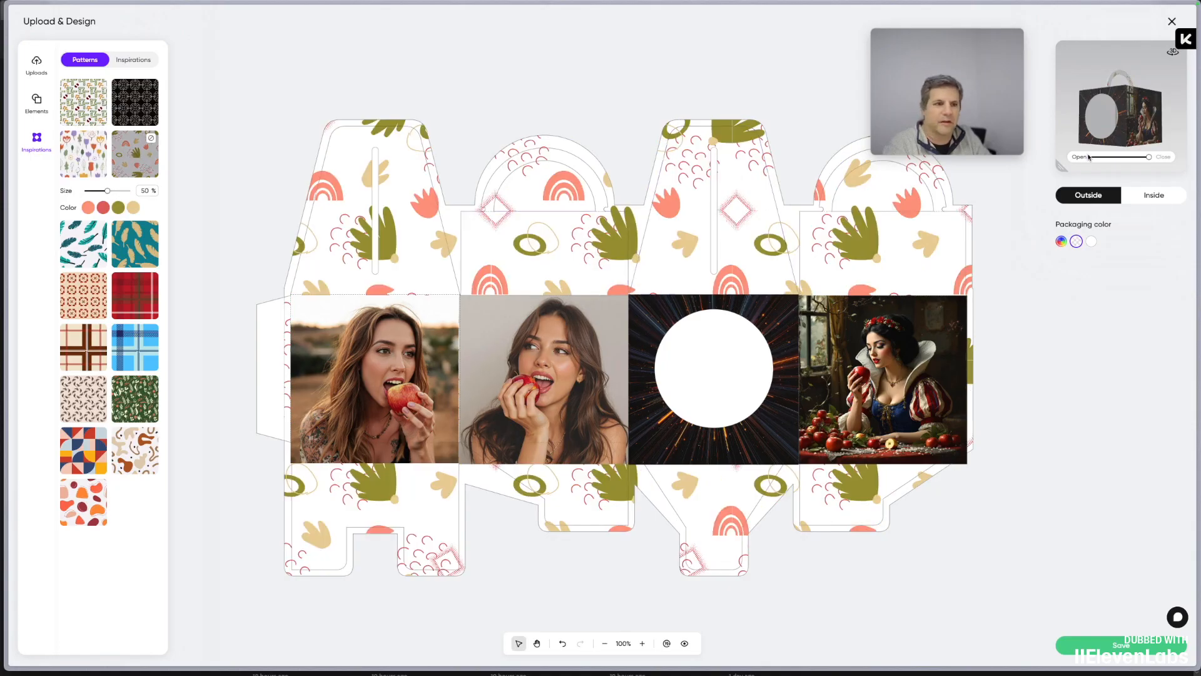
left_click_drag(1109, 131, 1124, 162)
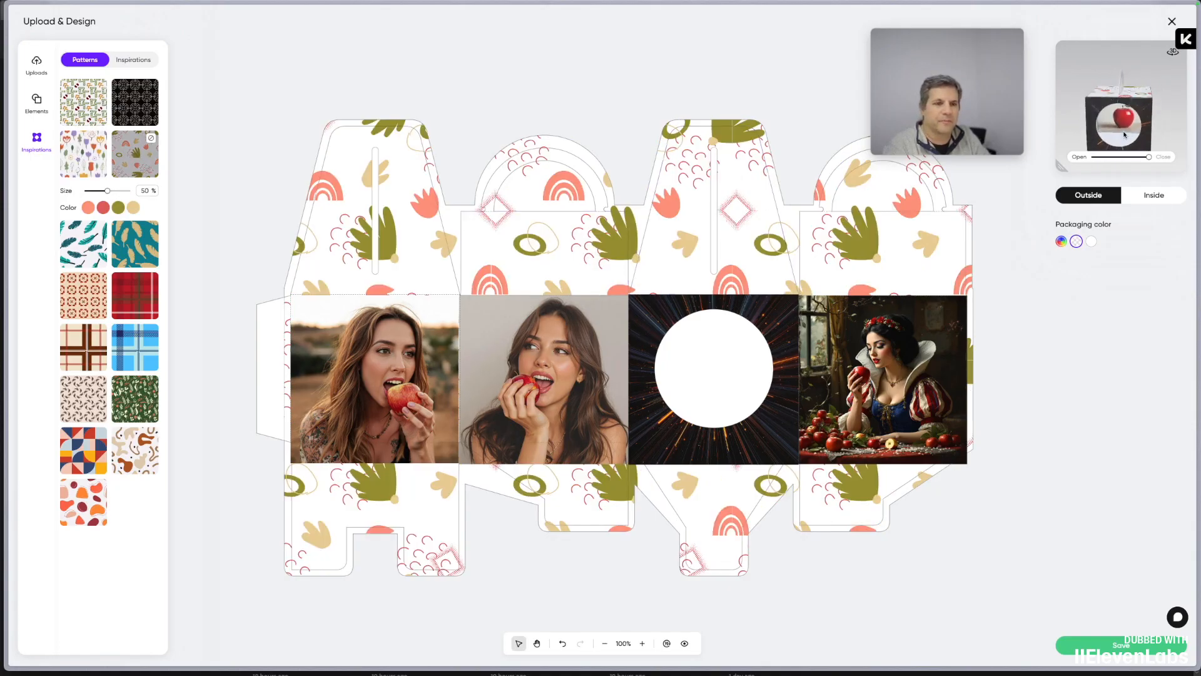
left_click(146, 400)
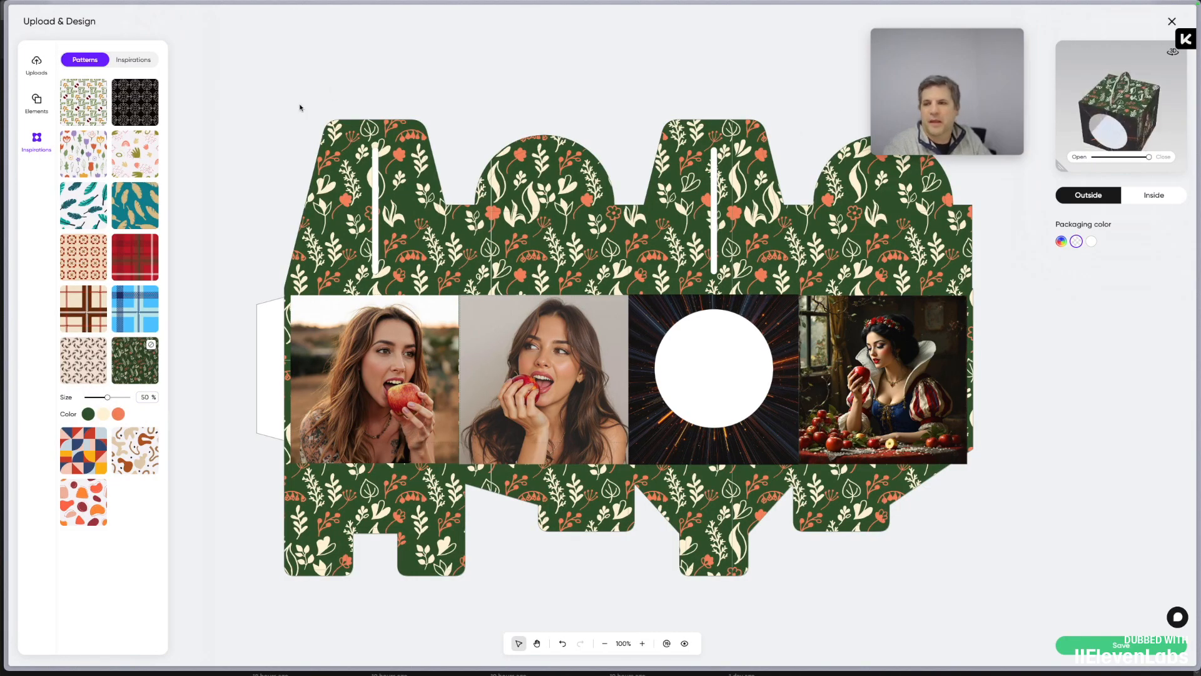
Browse the inspiration designs and add the oval kraft label with the letter M to the outside dieline.
left_click(136, 60)
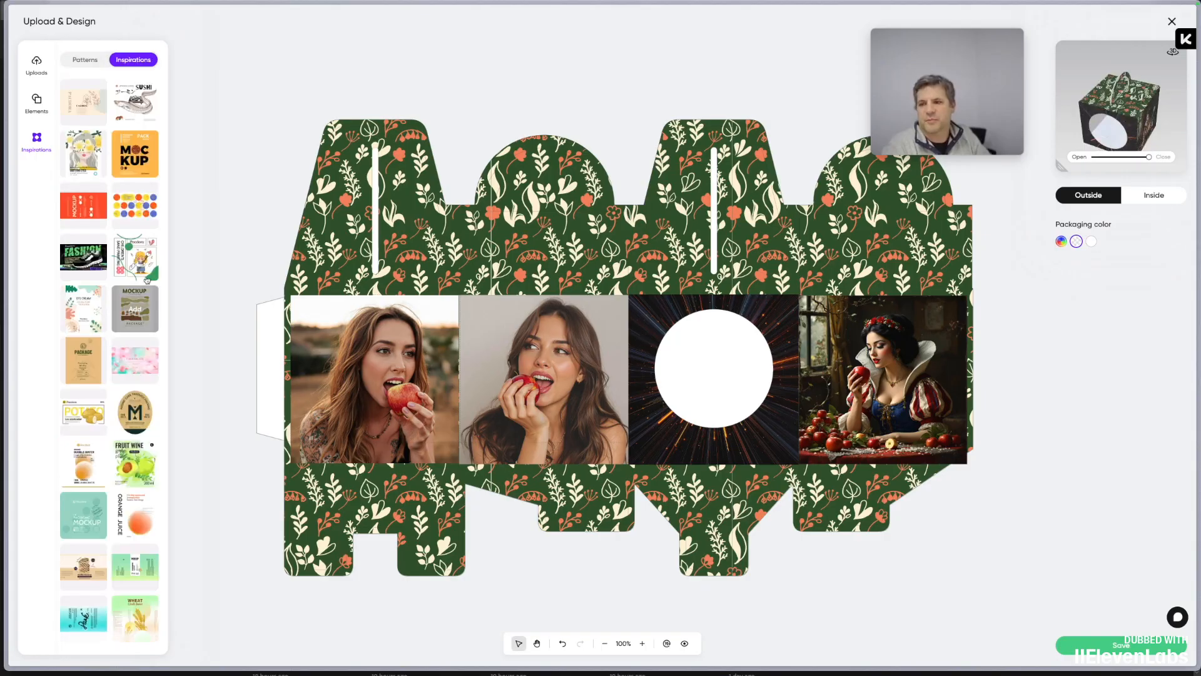
scroll(101, 490, "down", 1)
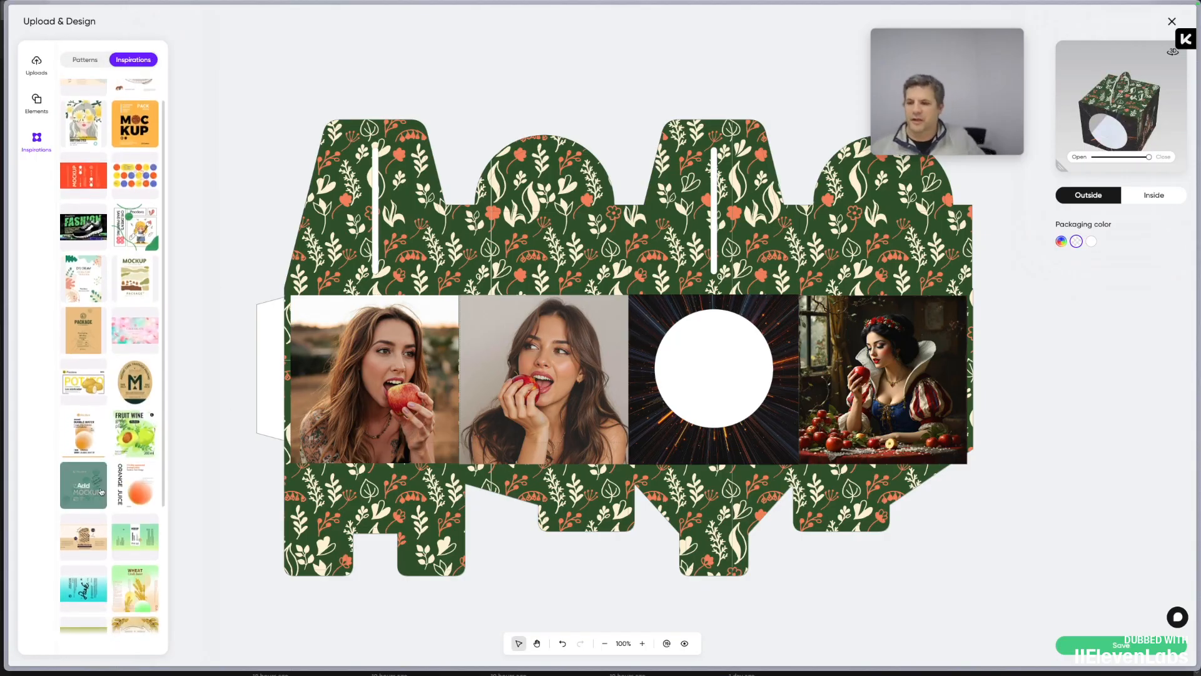
scroll(100, 490, "down", 4)
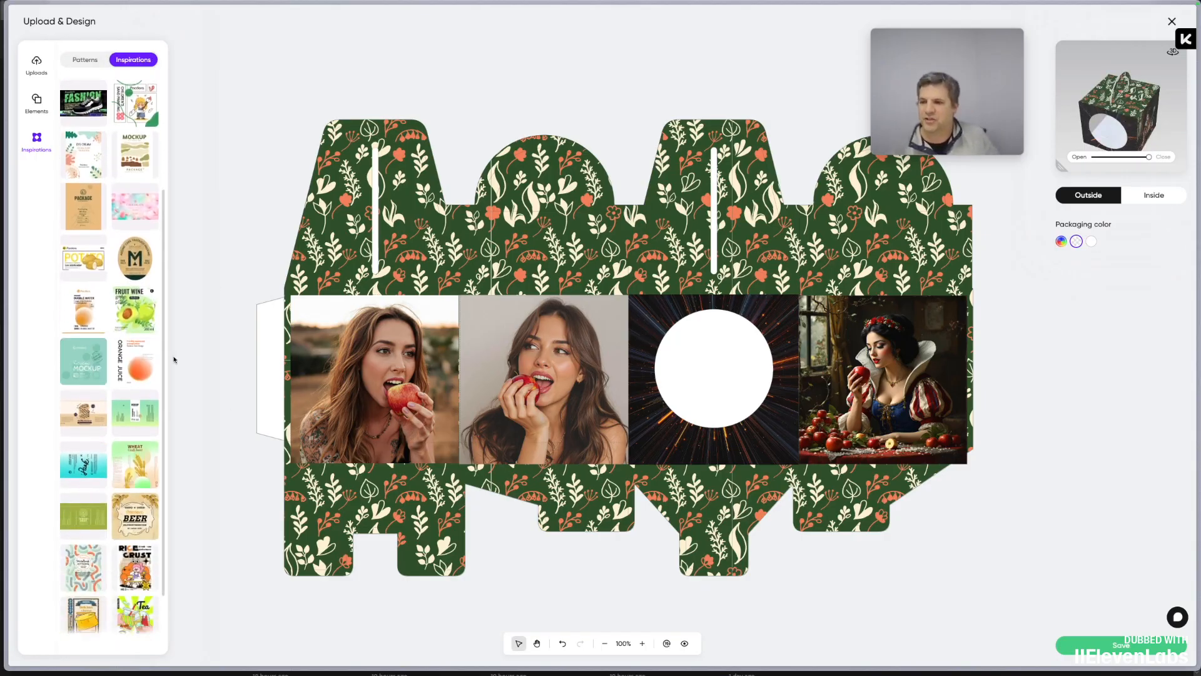
left_click(149, 259)
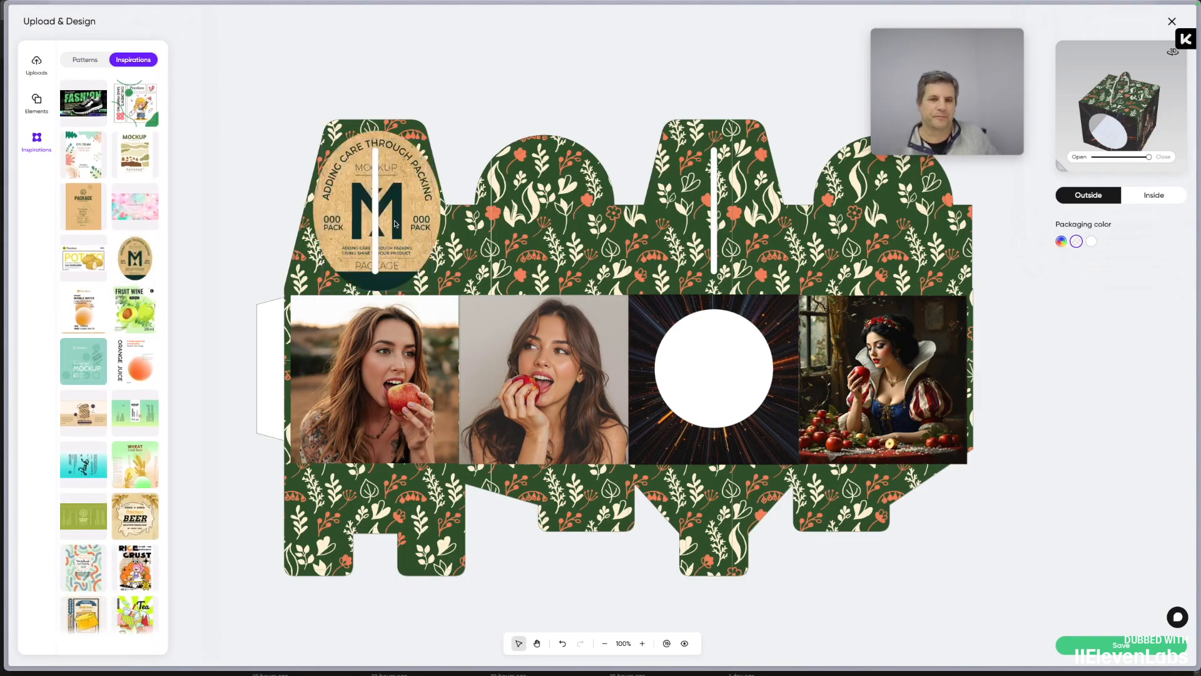
mouse_move(383, 205)
left_mouse_down()
mouse_move(618, 254)
mouse_move(399, 210)
left_mouse_up()
key("ctrl+z")
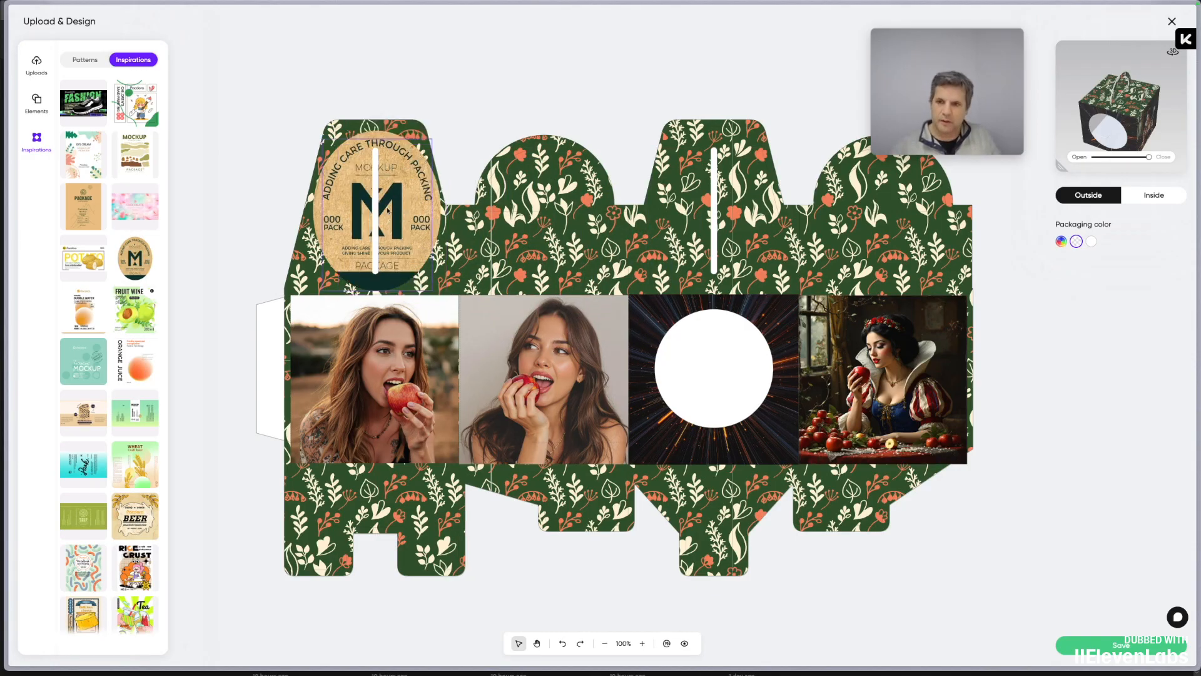
Move the oval label's kraft background and its lettering onto the upper handle panel above the second side panel.
left_click(352, 172)
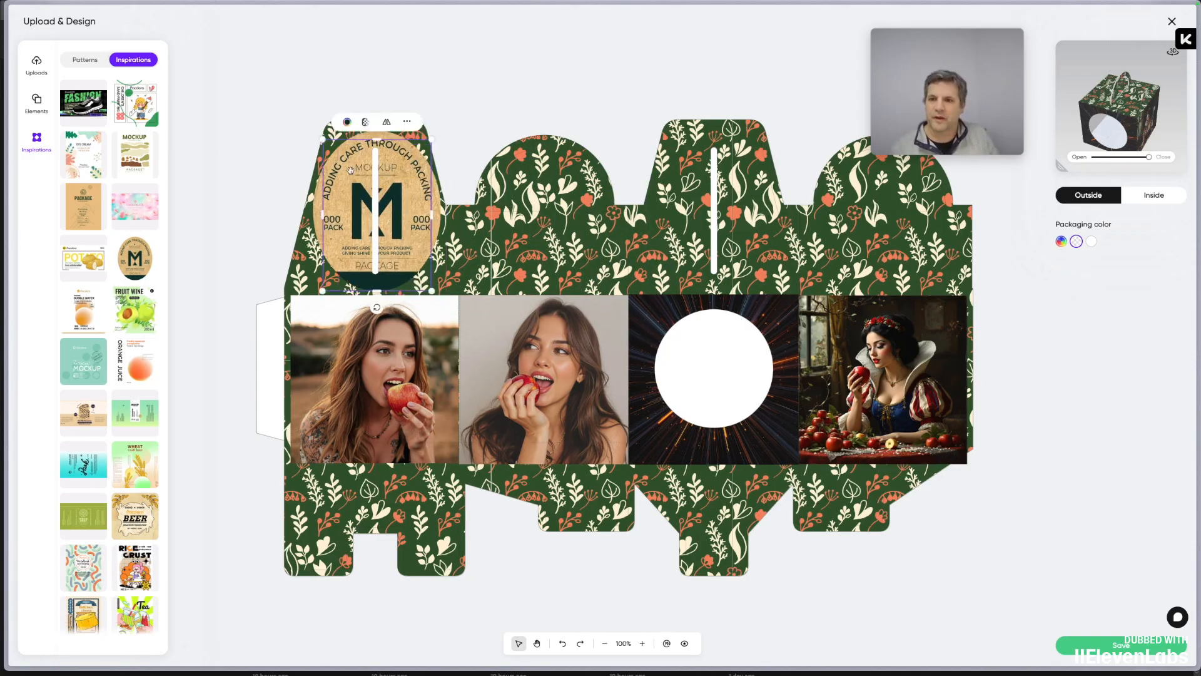
left_click_drag(321, 191, 489, 188)
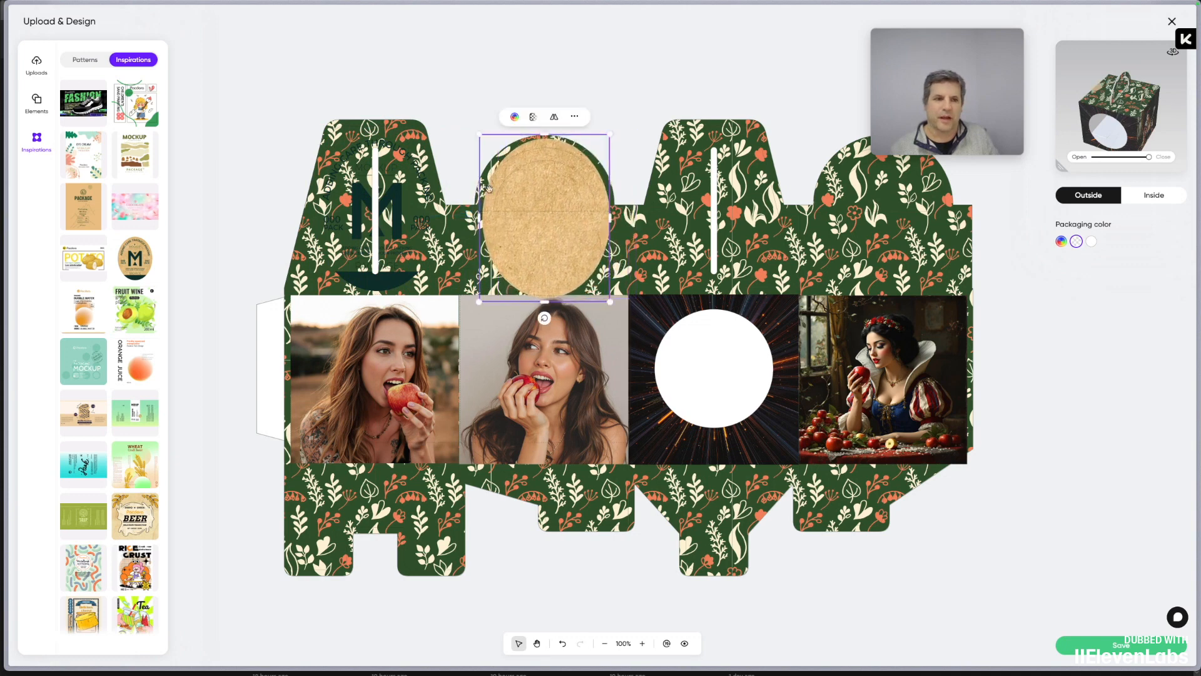
left_click(333, 198)
left_click(383, 199)
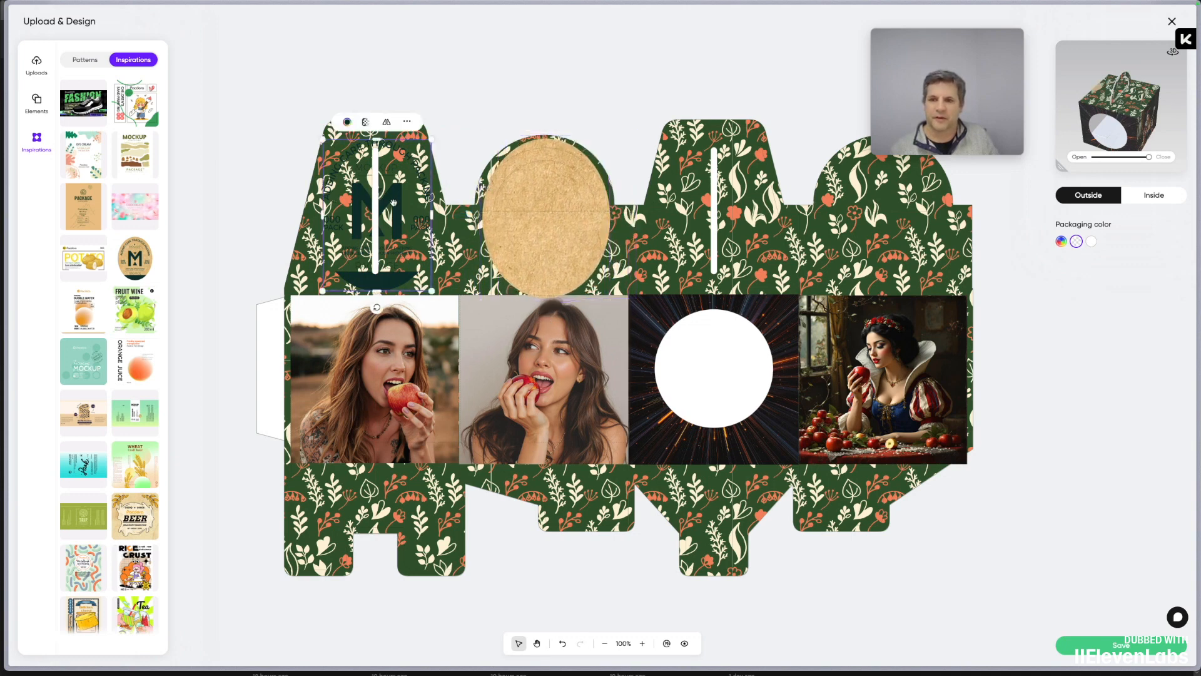
left_click_drag(394, 199, 561, 200)
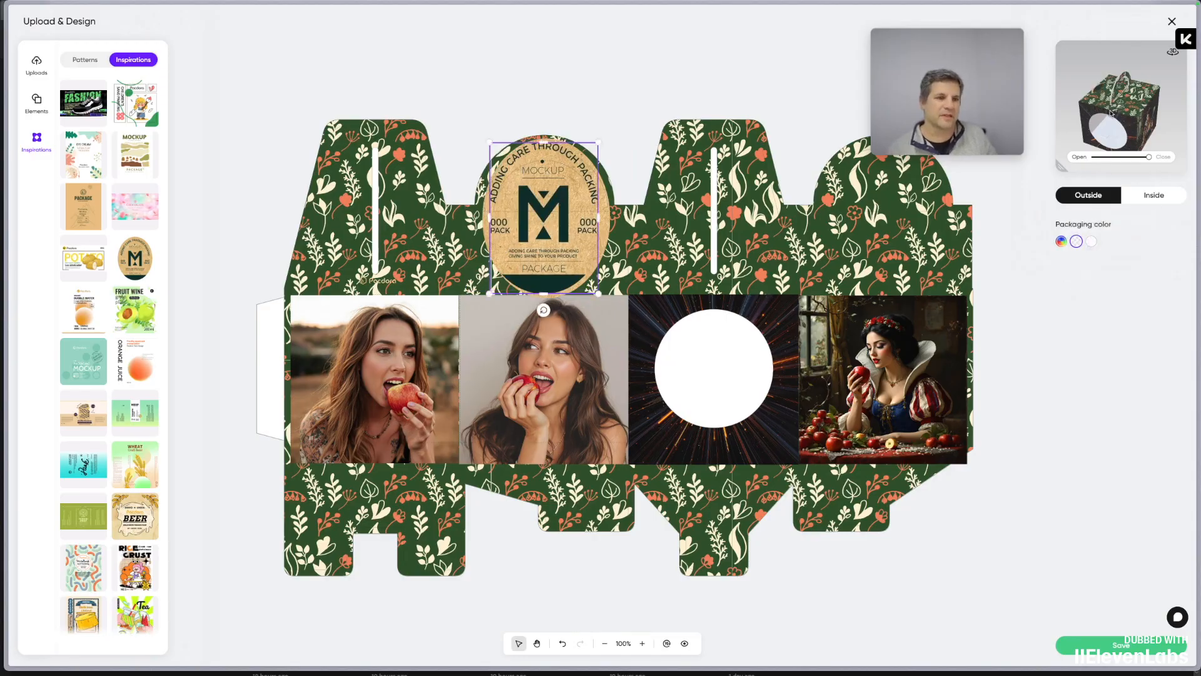
mouse_move(1111, 114)
left_mouse_down()
mouse_move(1165, 123)
mouse_move(1122, 103)
left_mouse_up()
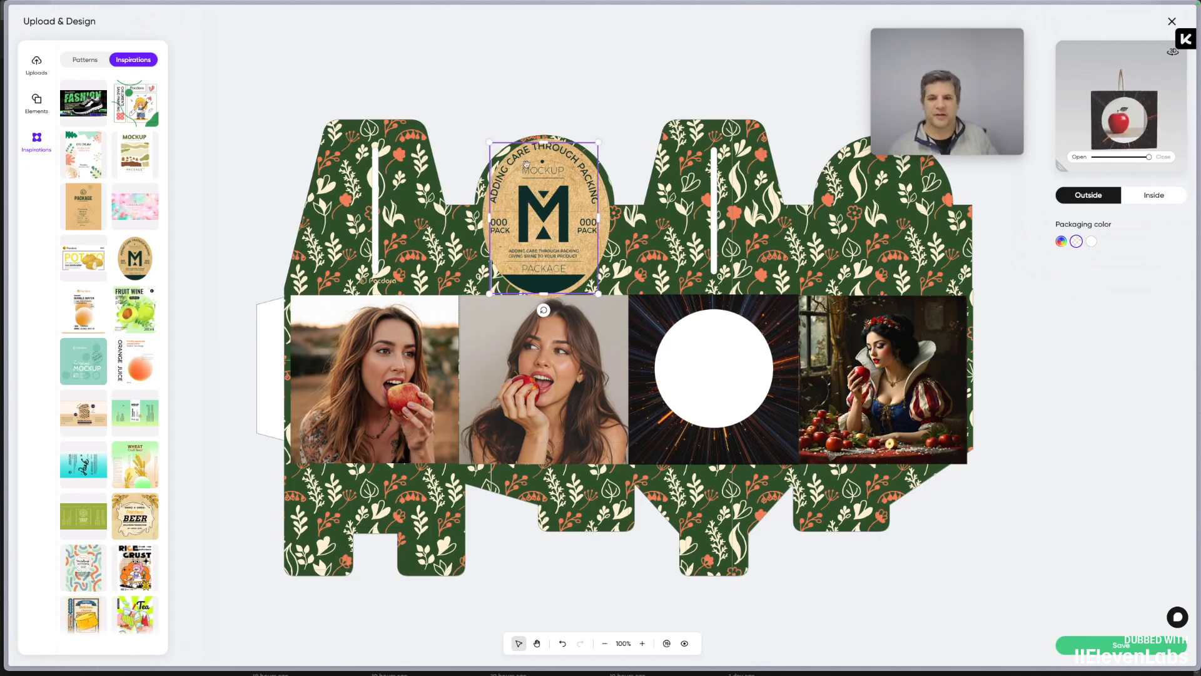
Shrink the oval label's lettering and kraft background, and delete both from the handle panel.
left_click_drag(488, 143, 532, 202)
left_click(515, 175)
left_click_drag(480, 135, 519, 185)
key("Delete")
key("Delete")
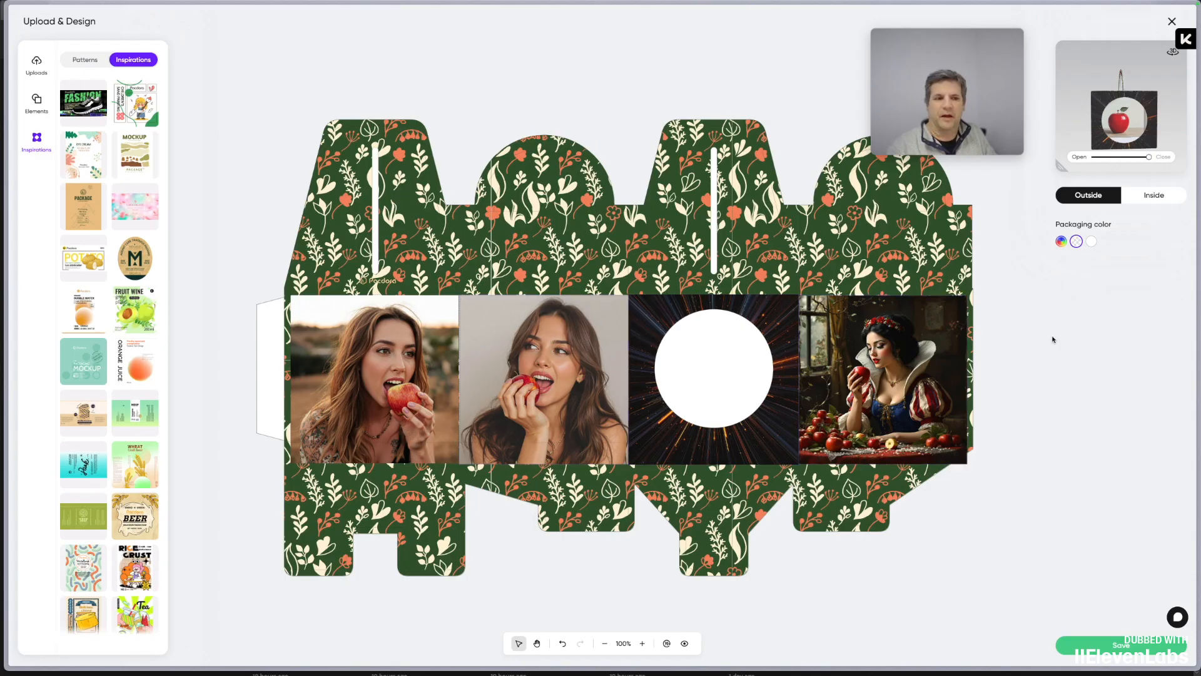
Add the "FRUIT WINE green plum" inspiration design to the inside of the box.
left_click_drag(1132, 120, 1134, 155)
left_click(1149, 196)
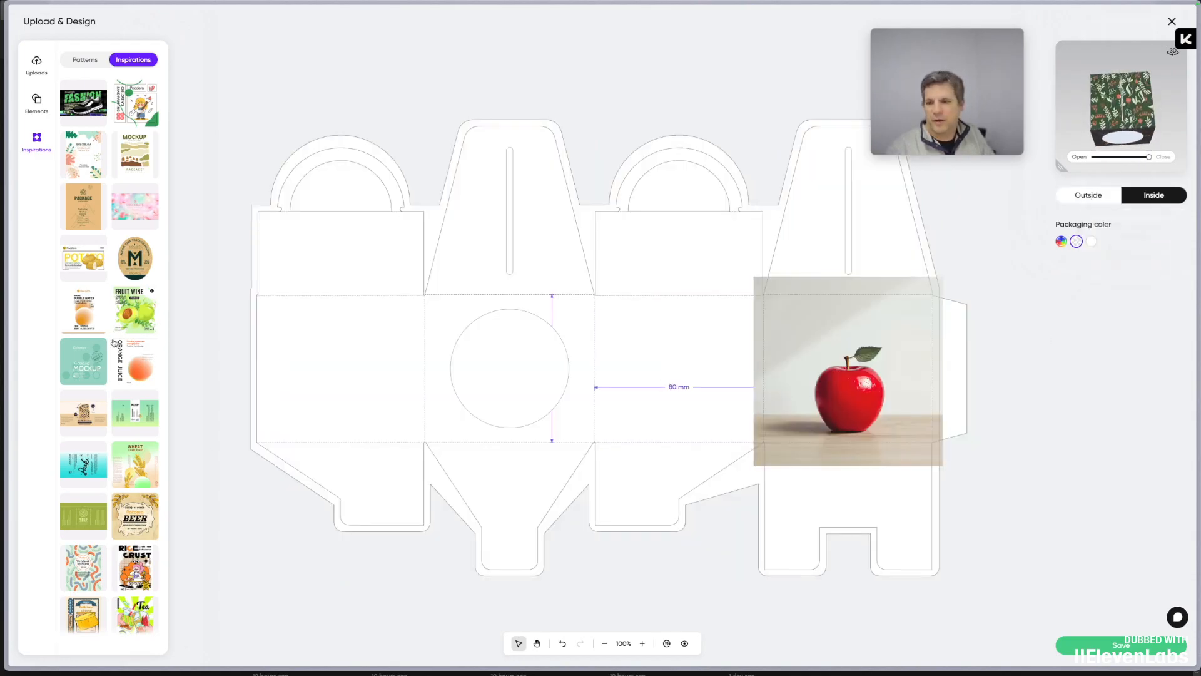
mouse_move(132, 307)
left_mouse_down()
mouse_move(569, 361)
mouse_move(188, 270)
mouse_move(131, 309)
left_mouse_up()
left_click(136, 310)
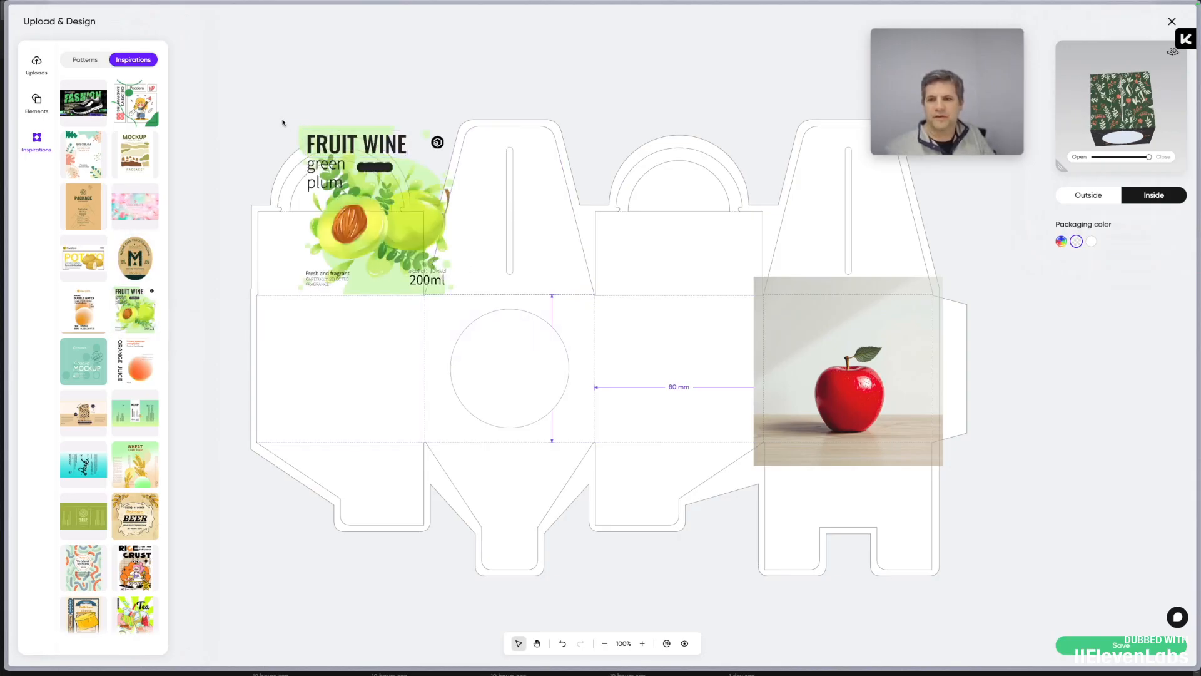
Position the whole Fruit Wine design on the inner side panel next to the red apple image.
left_click(334, 137)
left_click(293, 129)
left_click_drag(294, 119, 457, 315)
left_click_drag(324, 139, 626, 315)
mouse_move(1115, 131)
left_mouse_down()
mouse_move(1121, 108)
mouse_move(1098, 102)
mouse_move(1102, 112)
left_mouse_up()
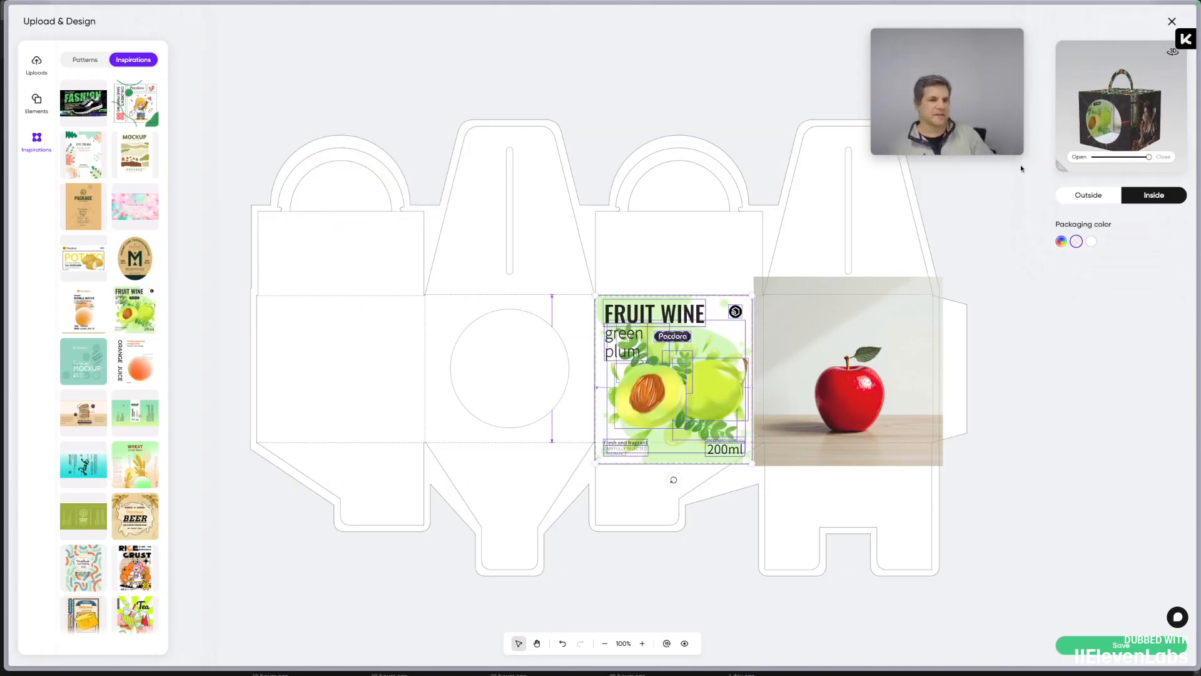
Add a "Fresh Apple" text element to the outside of the box and place it on the second side panel's portrait.
left_click(39, 98)
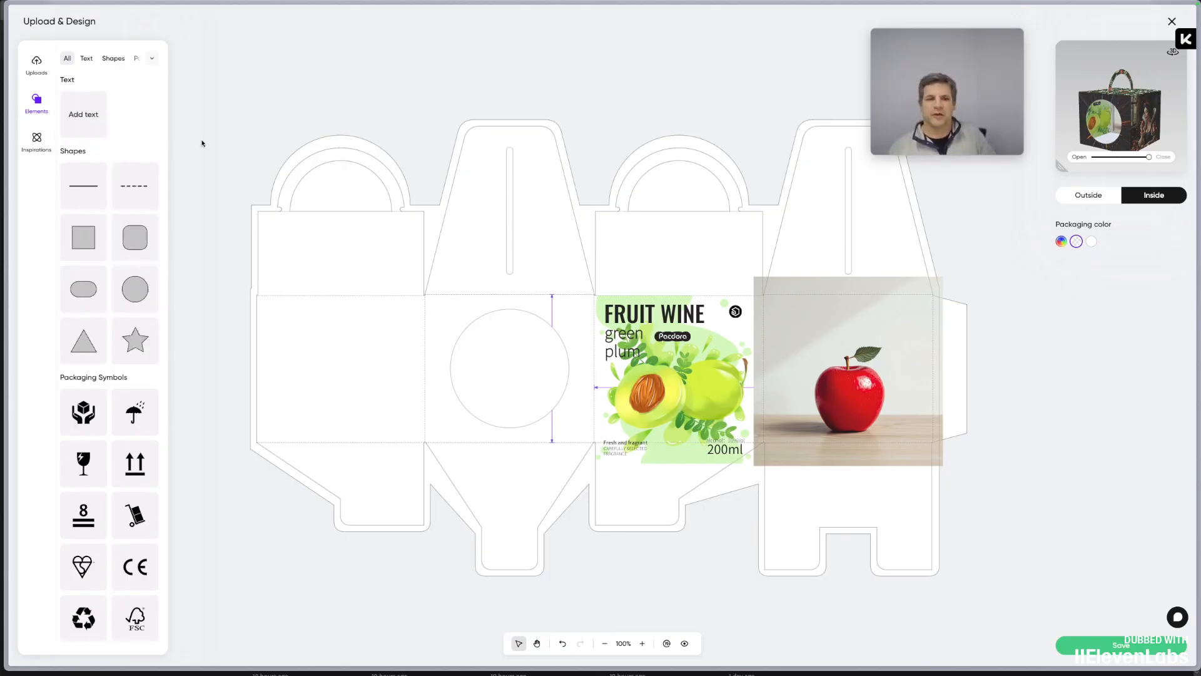
left_click(1089, 194)
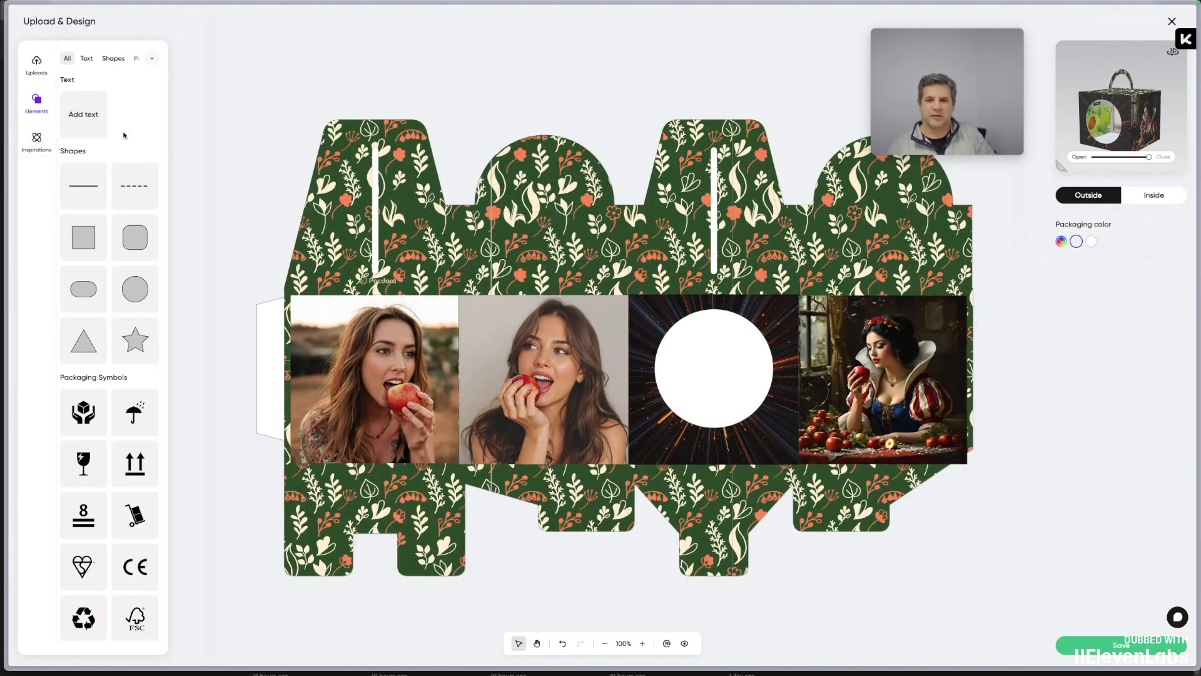
left_click(88, 94)
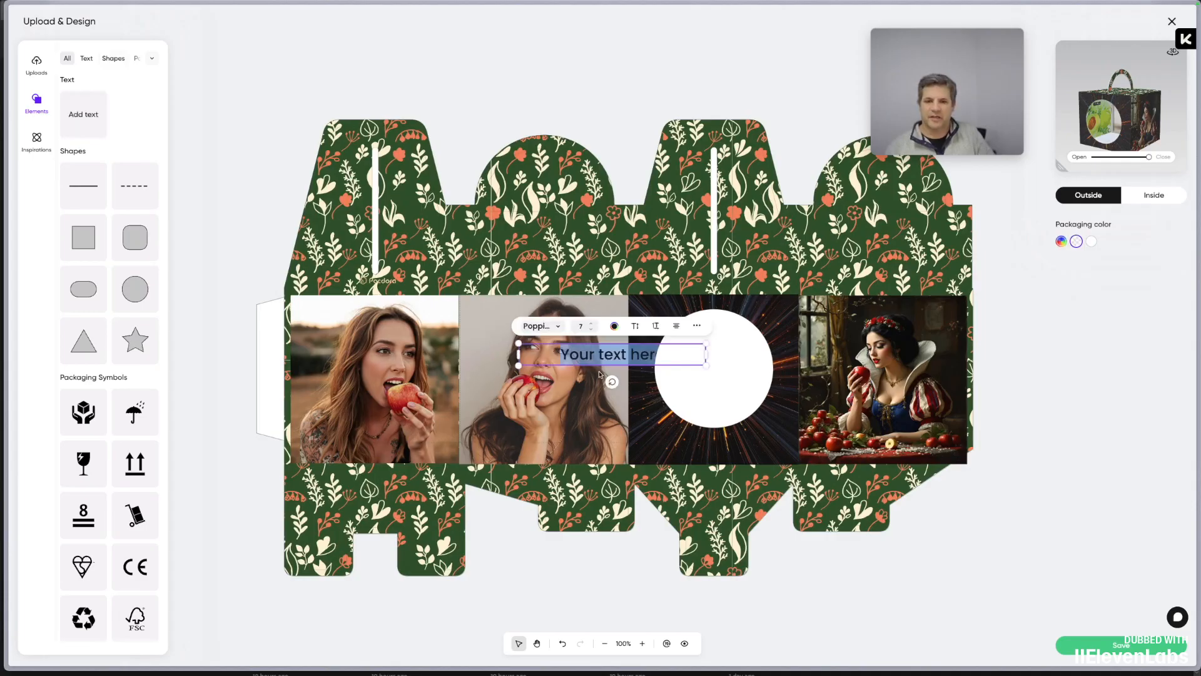
type("Fresh Ap")
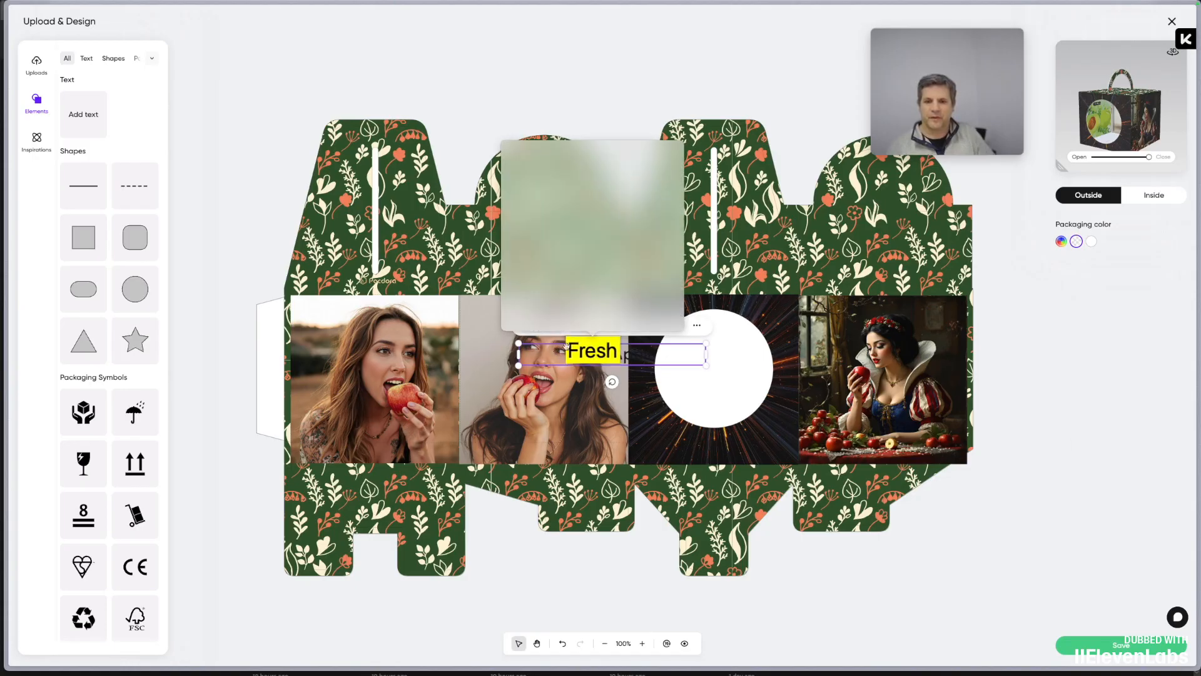
left_click_drag(530, 343, 453, 357)
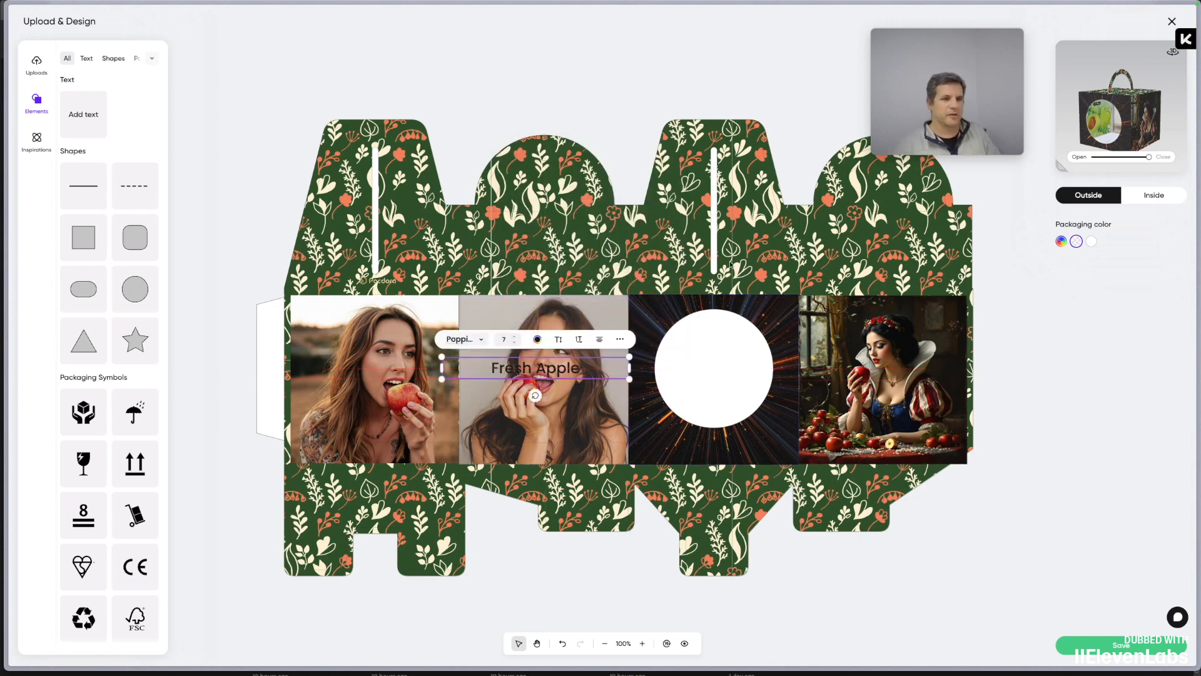
Set the color of the "Fresh Apple" lettering to red, checking its panel in the 3D preview.
left_click_drag(1098, 92, 1124, 116)
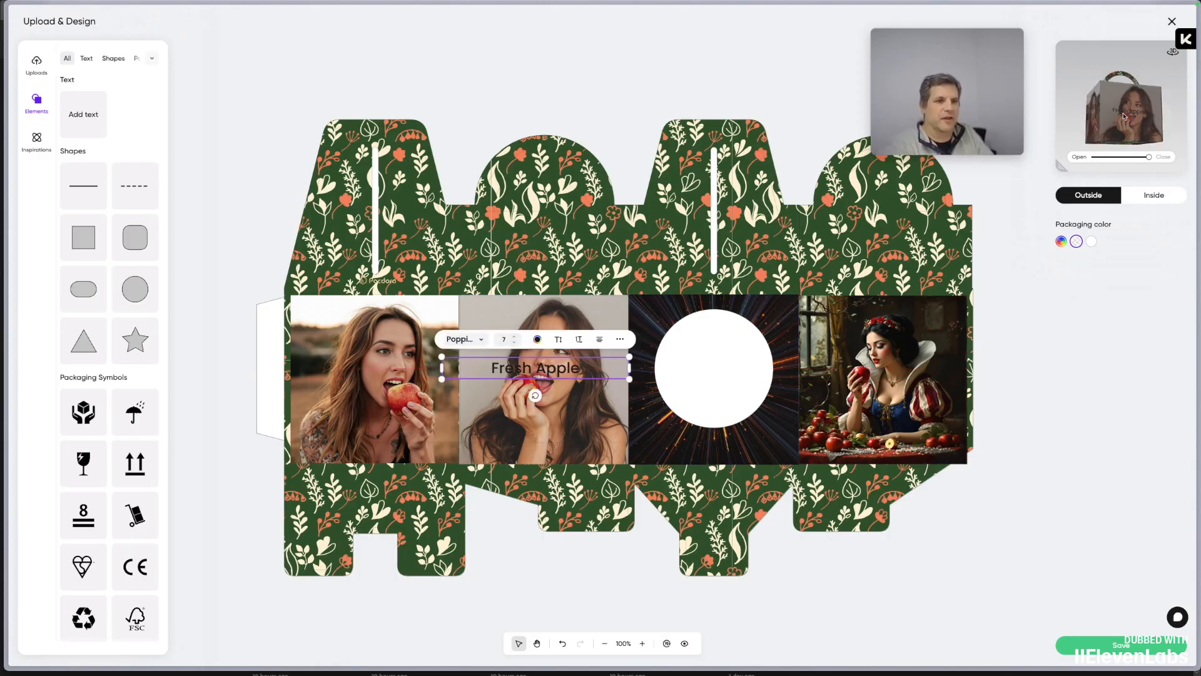
left_click(538, 340)
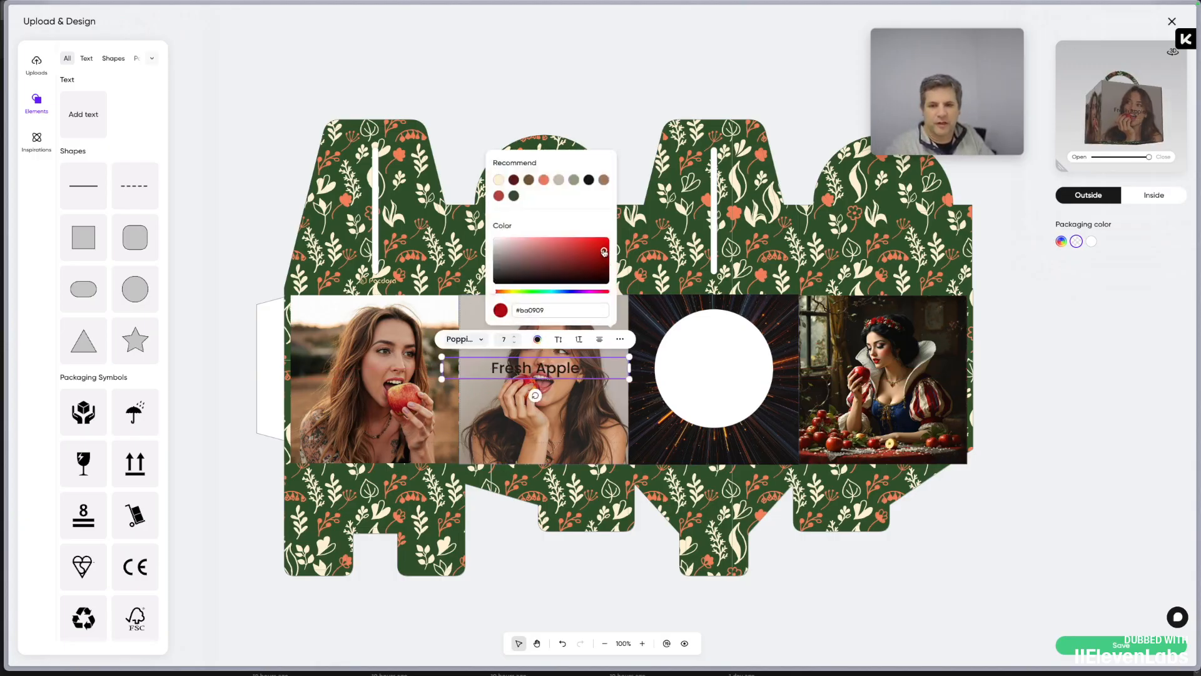
left_click(536, 371)
left_click(1074, 464)
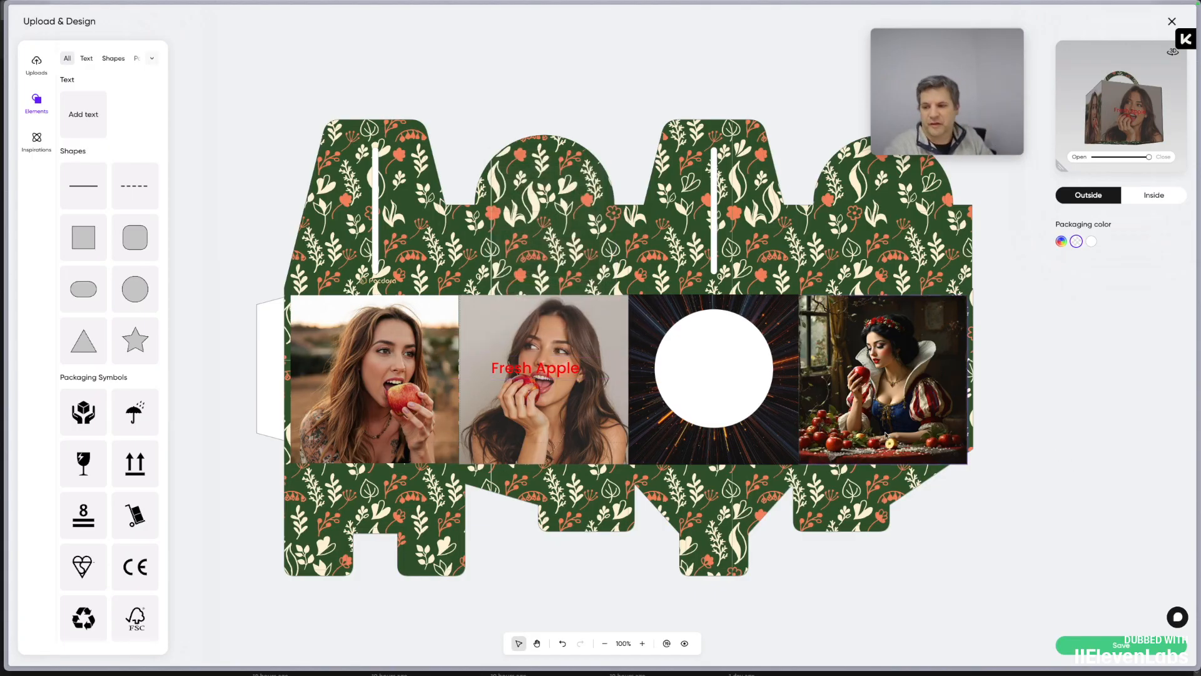
Browse the elements library's packaging symbols, social media icons and text combinations.
scroll(137, 510, "down", 2)
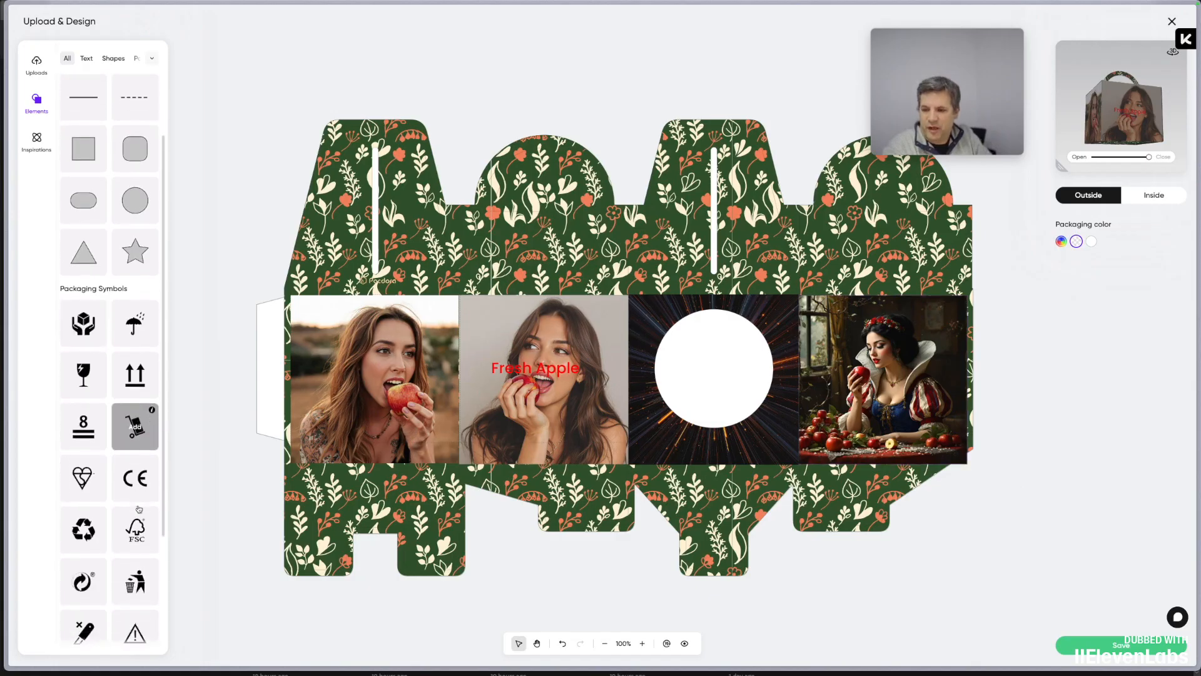
scroll(139, 509, "down", 3)
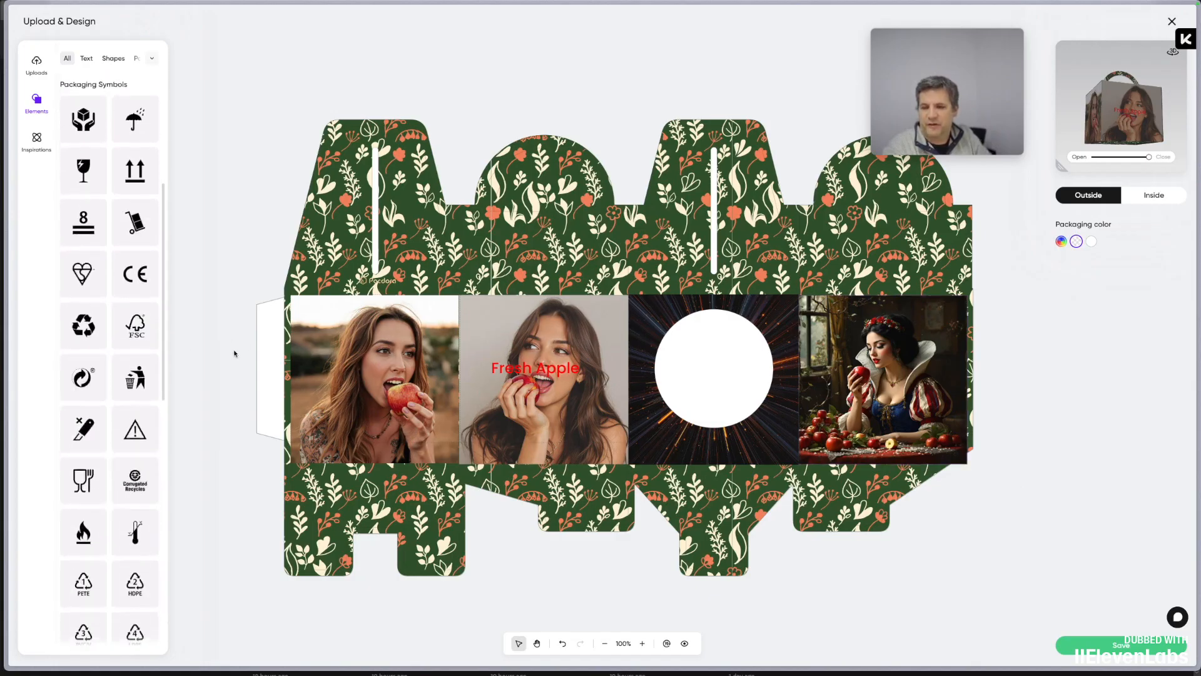
scroll(114, 546, "down", 1)
scroll(114, 546, "down", 9)
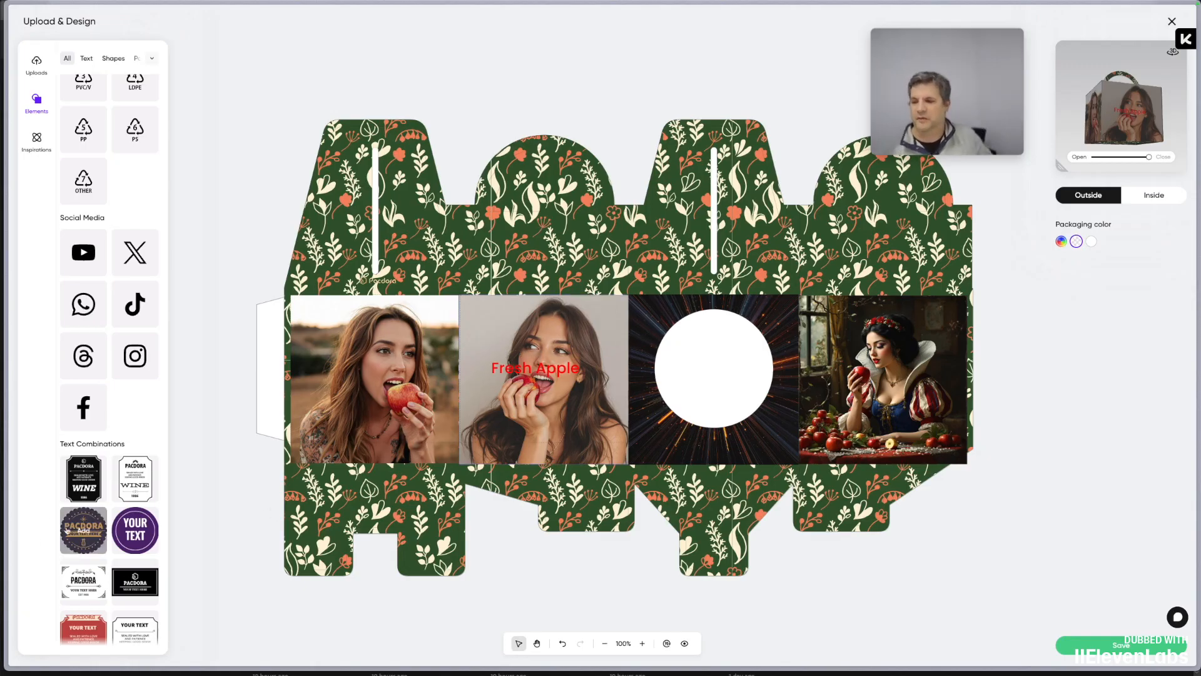
scroll(84, 535, "down", 2)
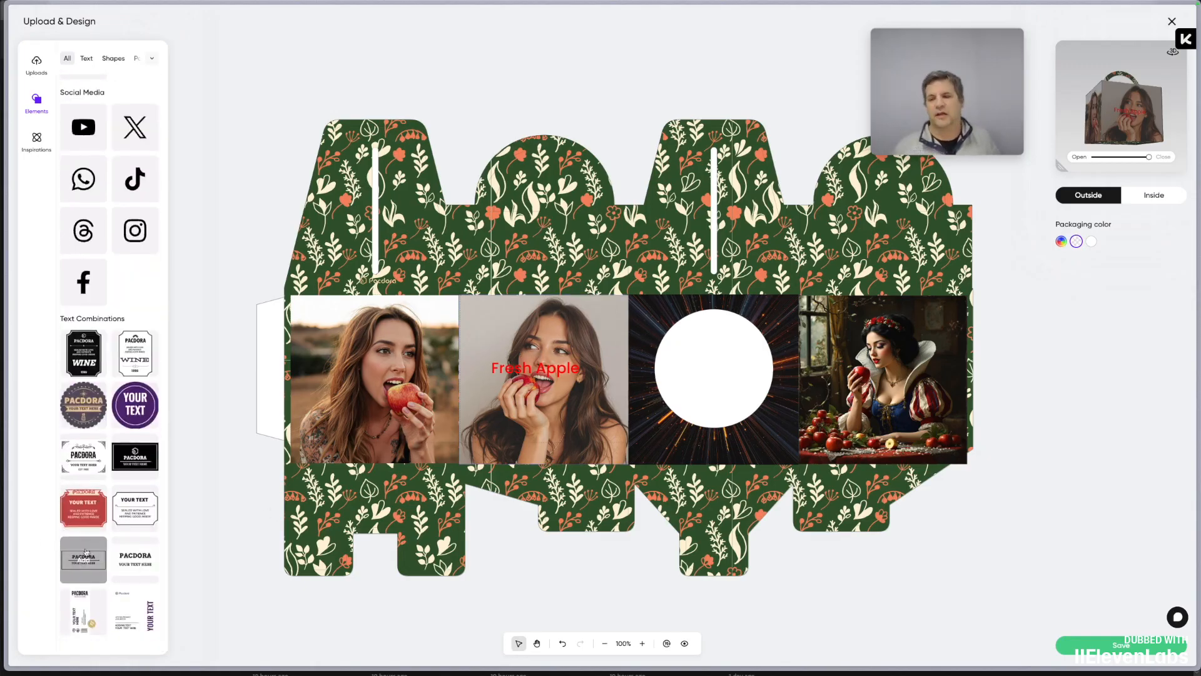
scroll(85, 438, "up", 6)
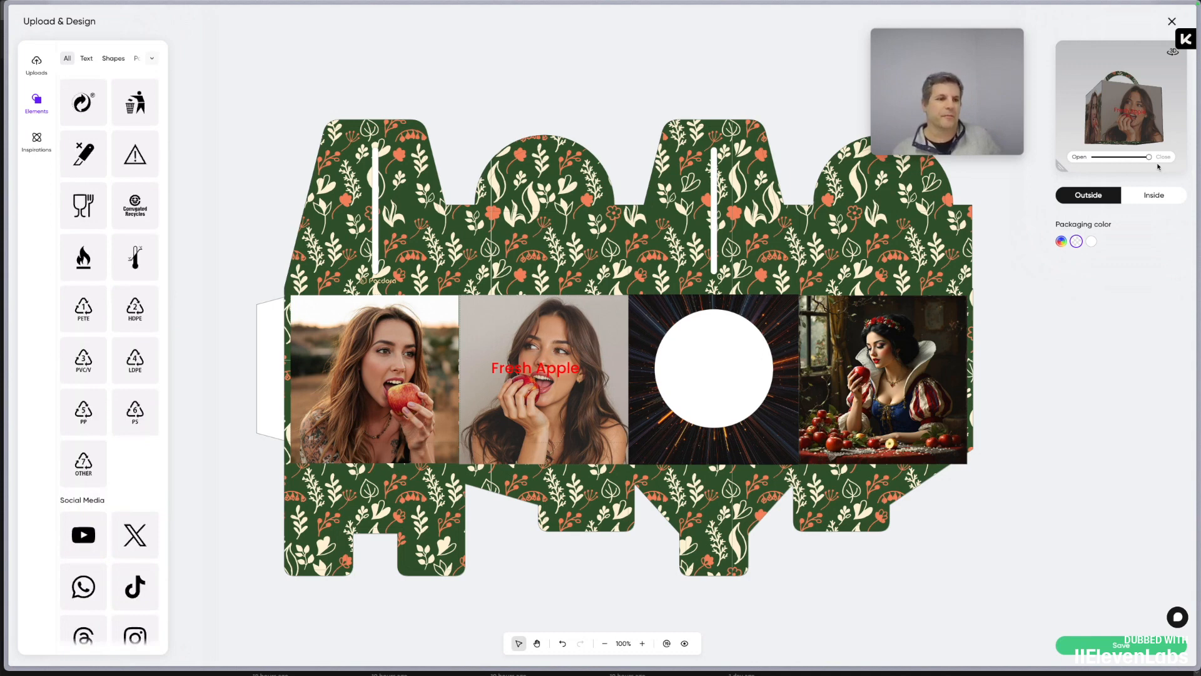
Enlarge the 3D preview to check the lettering and save the box design.
left_click_drag(1060, 165, 845, 360)
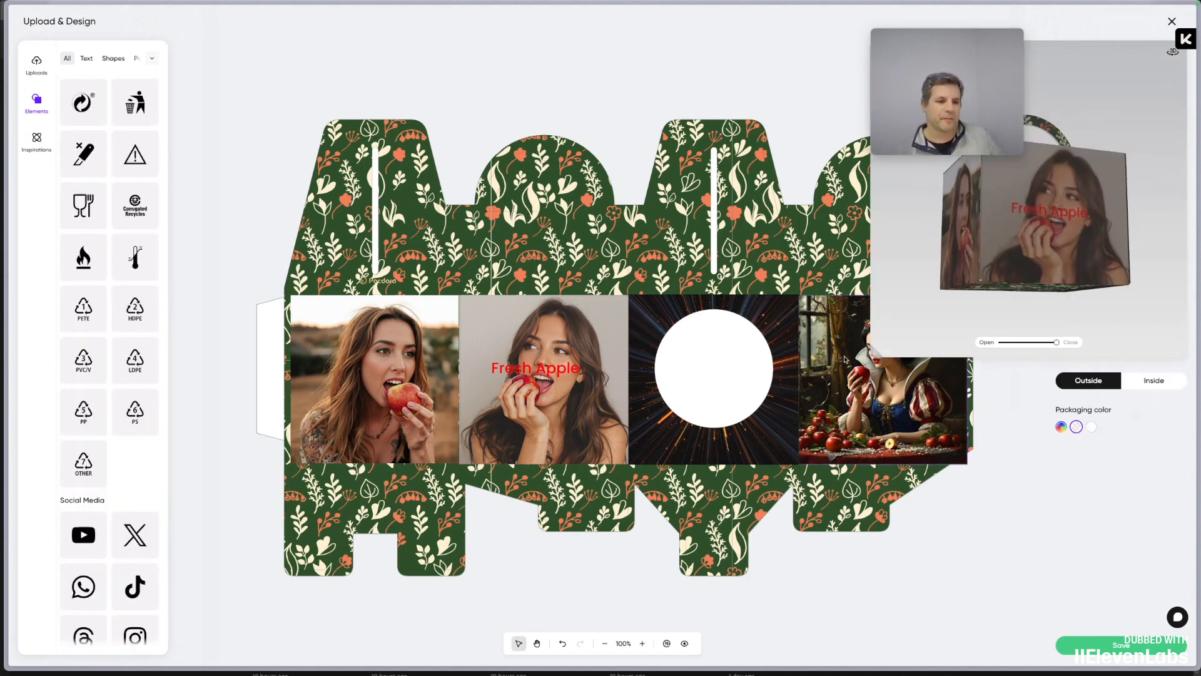
left_click(1115, 651)
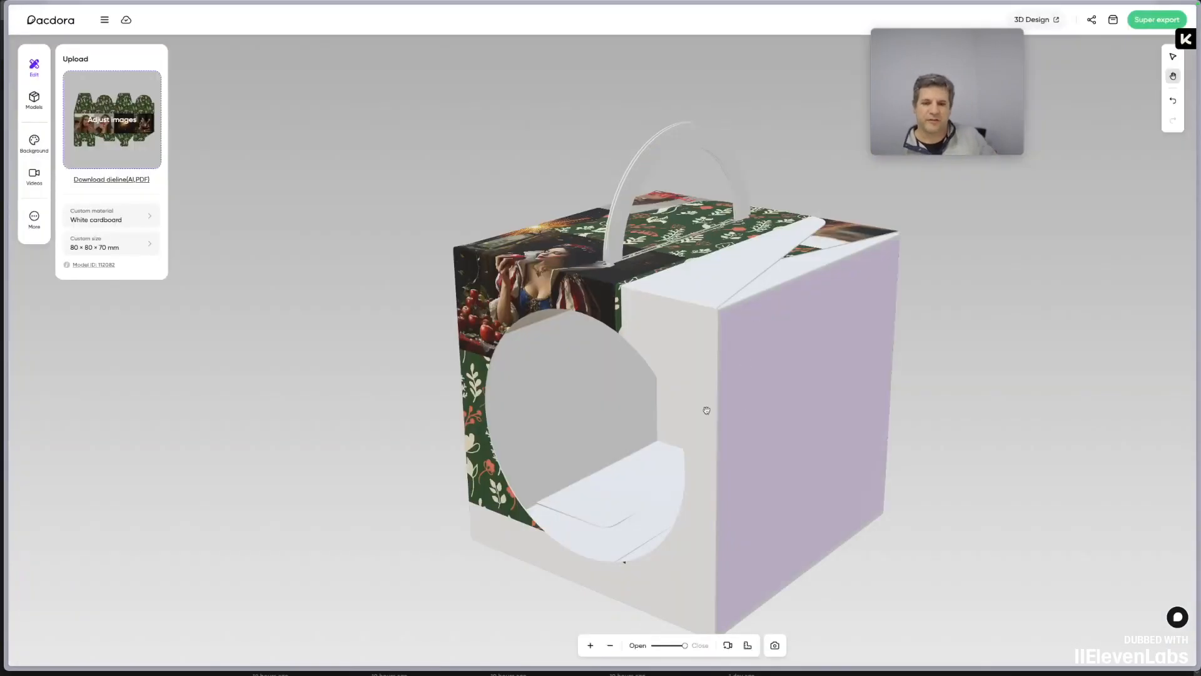
Inspect the saved artwork on the 3D mockup, unfolding the box completely.
left_click_drag(655, 338, 840, 332)
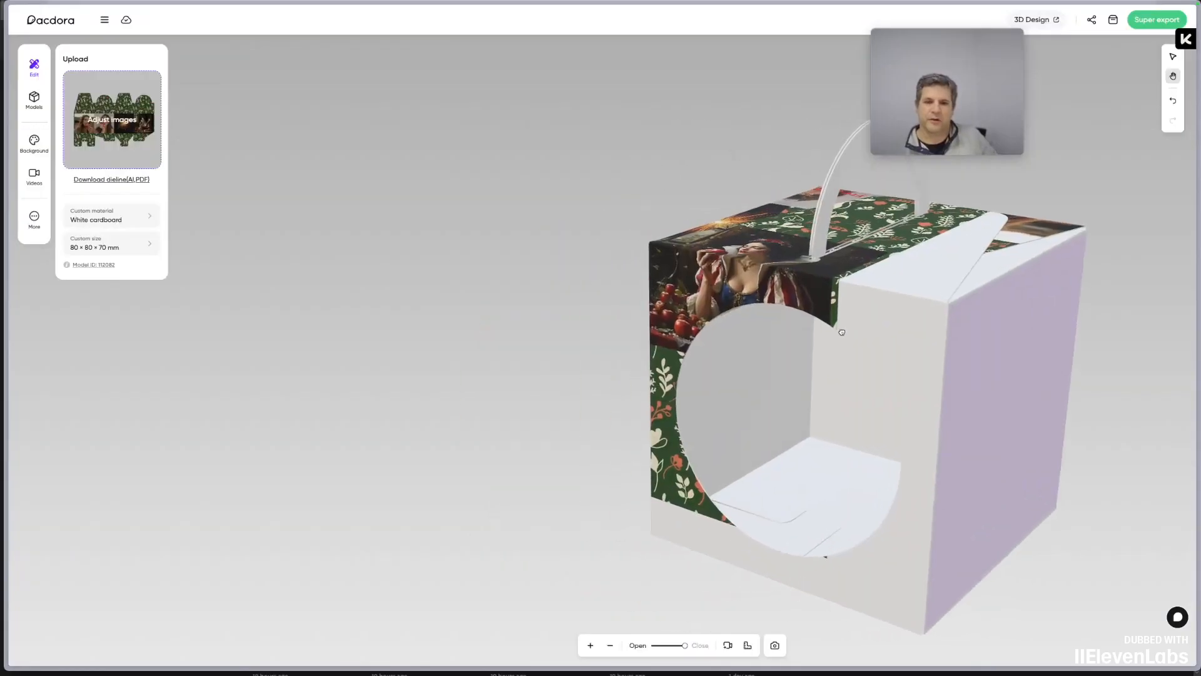
left_click_drag(739, 334, 604, 360)
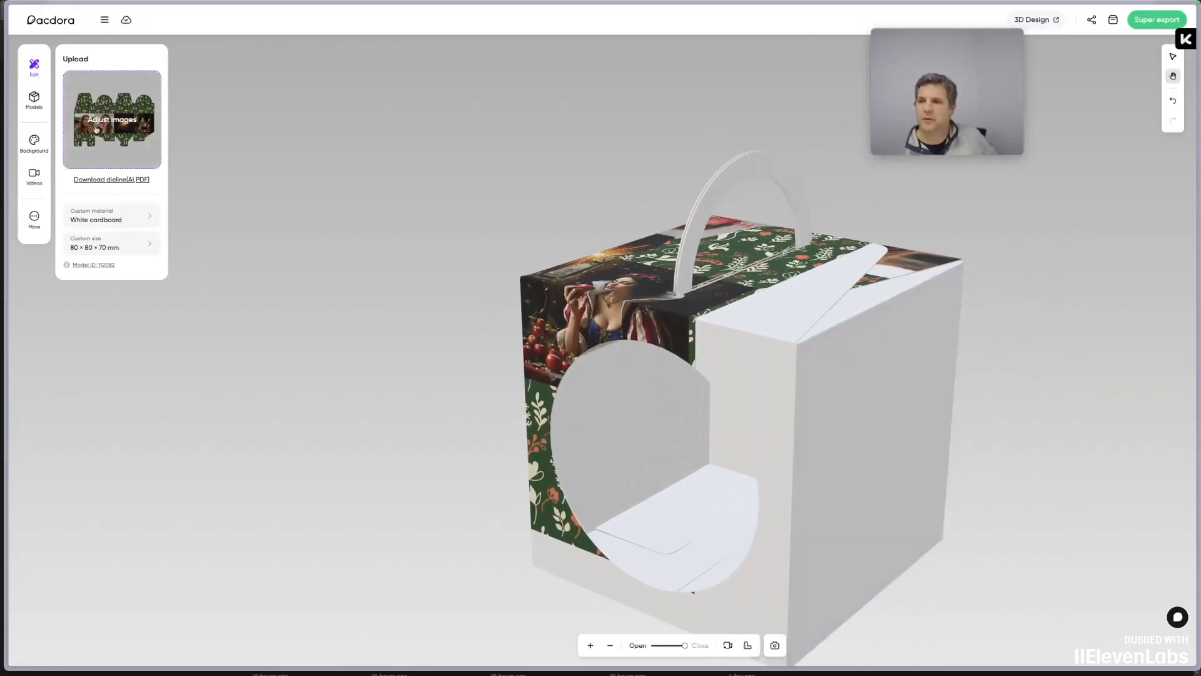
left_click(99, 129)
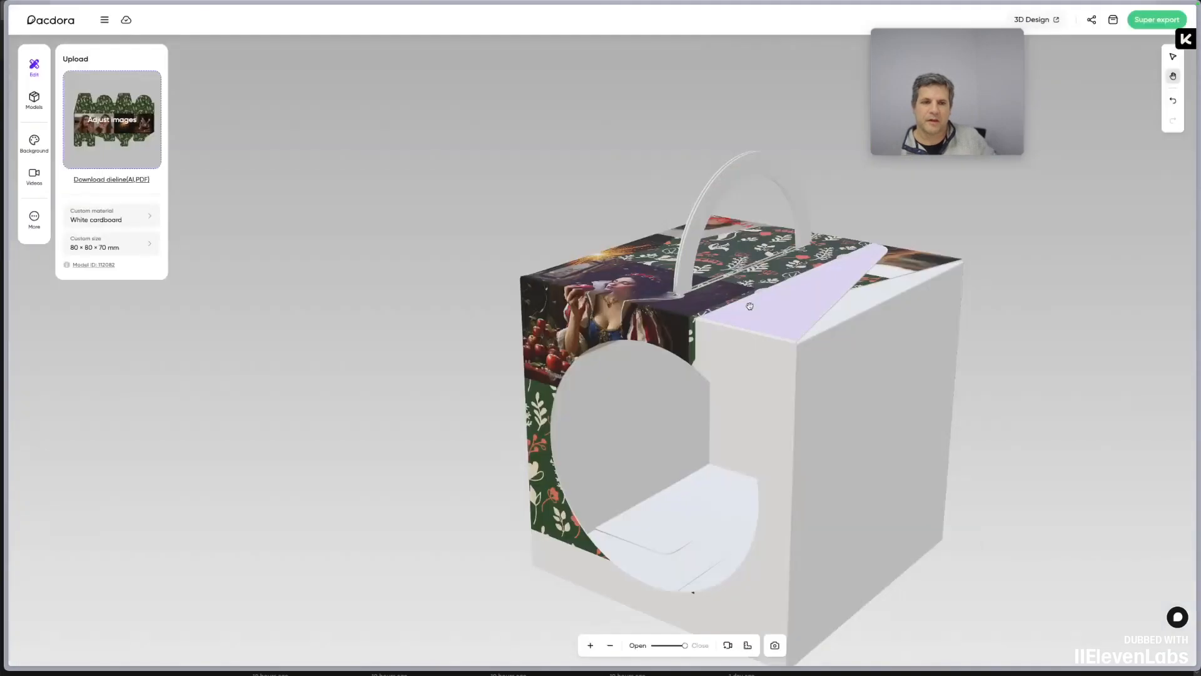
left_click_drag(819, 291, 749, 240)
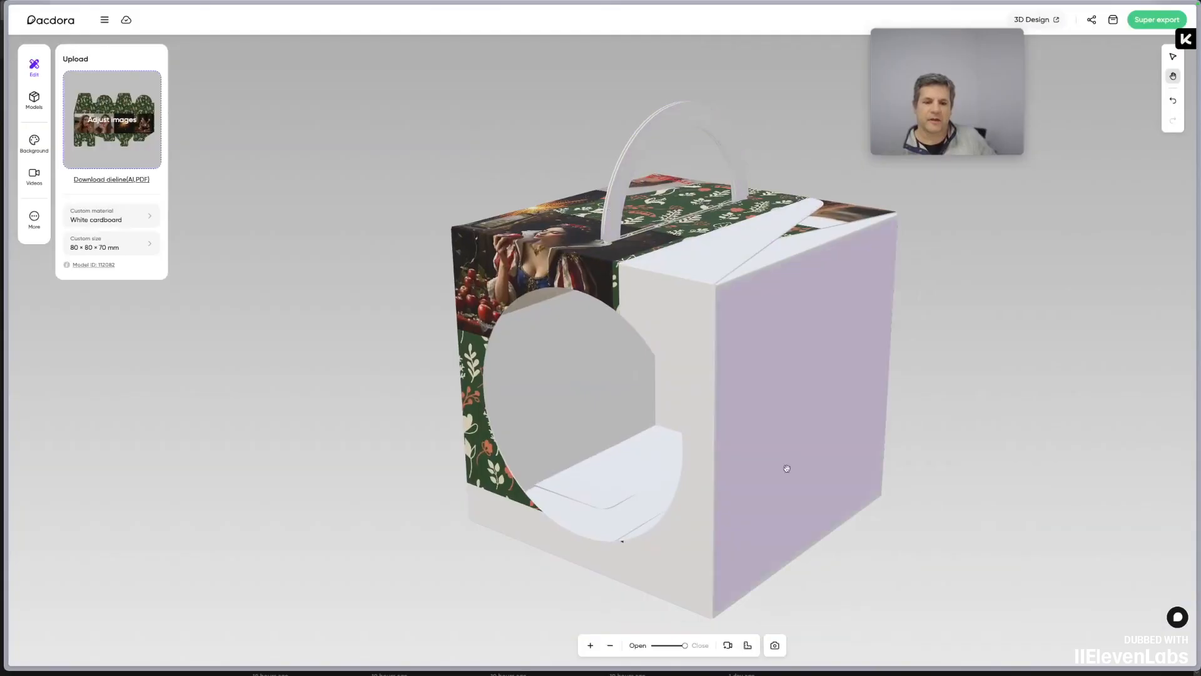
left_click_drag(685, 646, 604, 642)
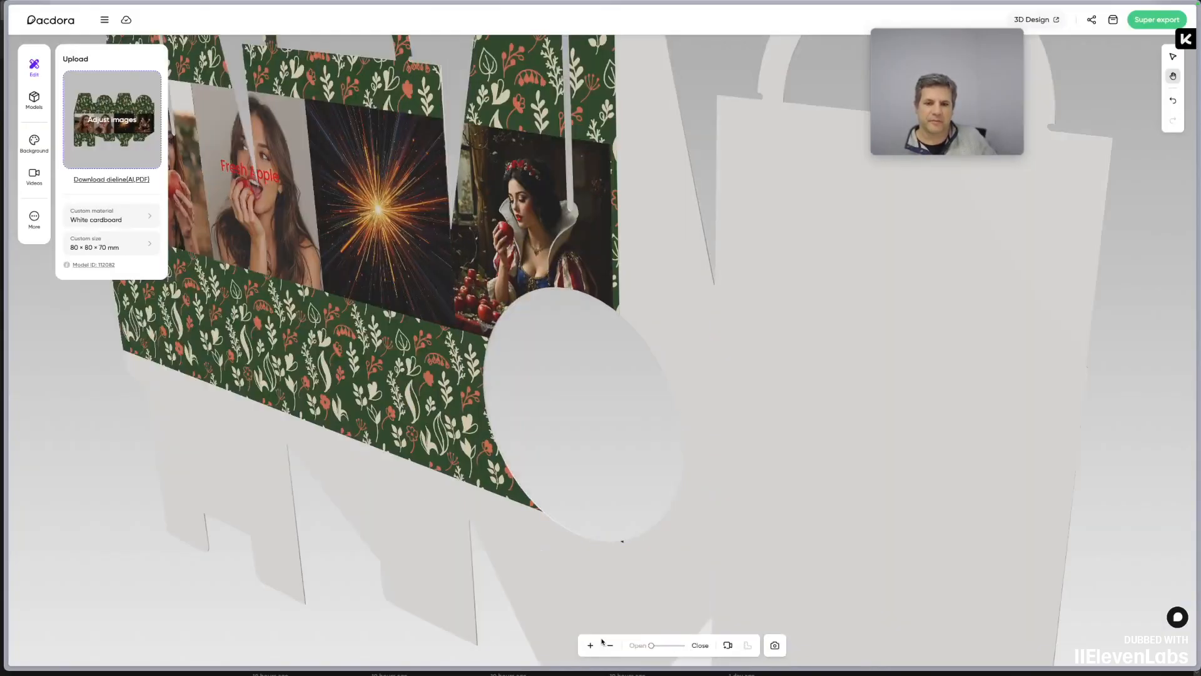
left_click_drag(700, 416, 706, 365)
scroll(705, 366, "down", 5)
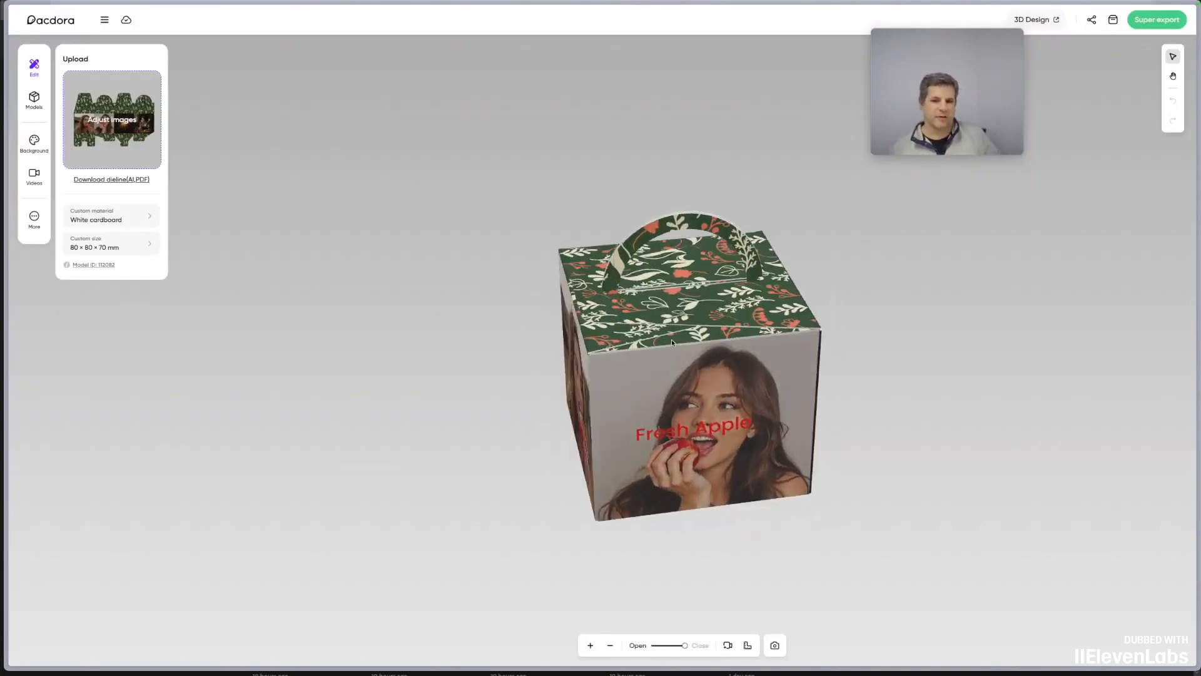
Examine the closed box from all around, from the "Fresh Apple" side to the round window and the interior artwork.
left_click_drag(735, 363, 680, 268)
left_click_drag(744, 352, 535, 387)
left_click_drag(675, 348, 525, 333)
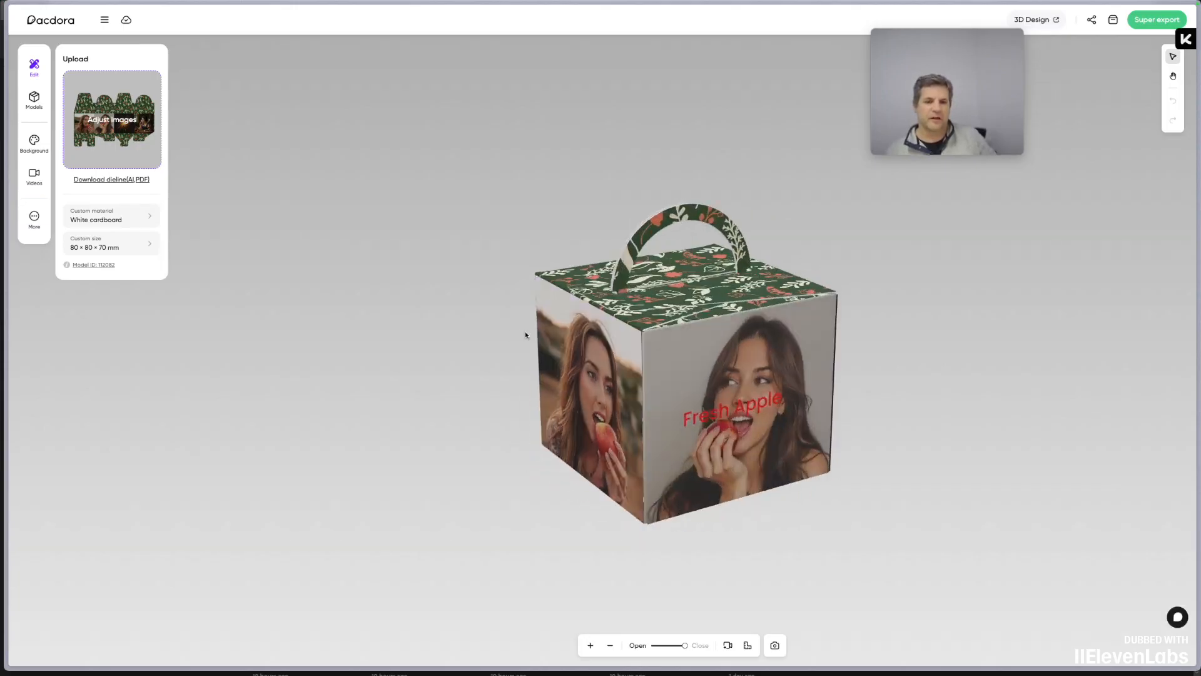
mouse_move(674, 352)
left_mouse_down()
mouse_move(556, 292)
mouse_move(553, 200)
mouse_move(645, 353)
mouse_move(616, 332)
mouse_move(738, 303)
mouse_move(710, 276)
mouse_move(742, 274)
left_mouse_up()
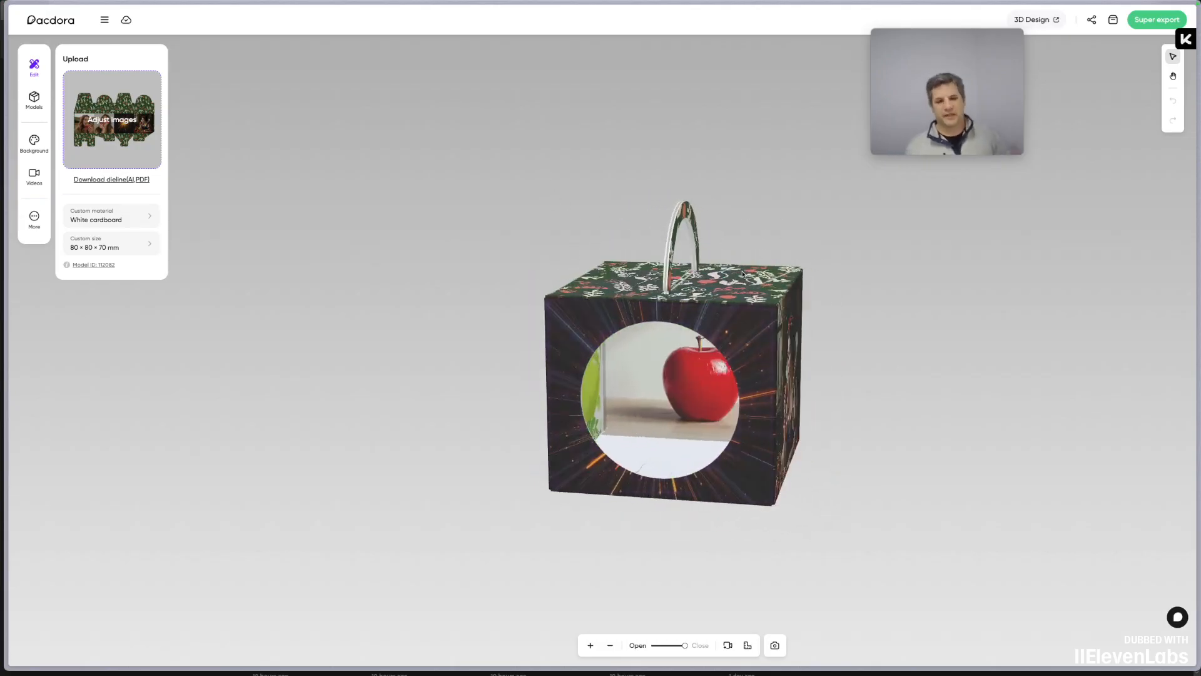
left_click_drag(742, 273, 751, 340)
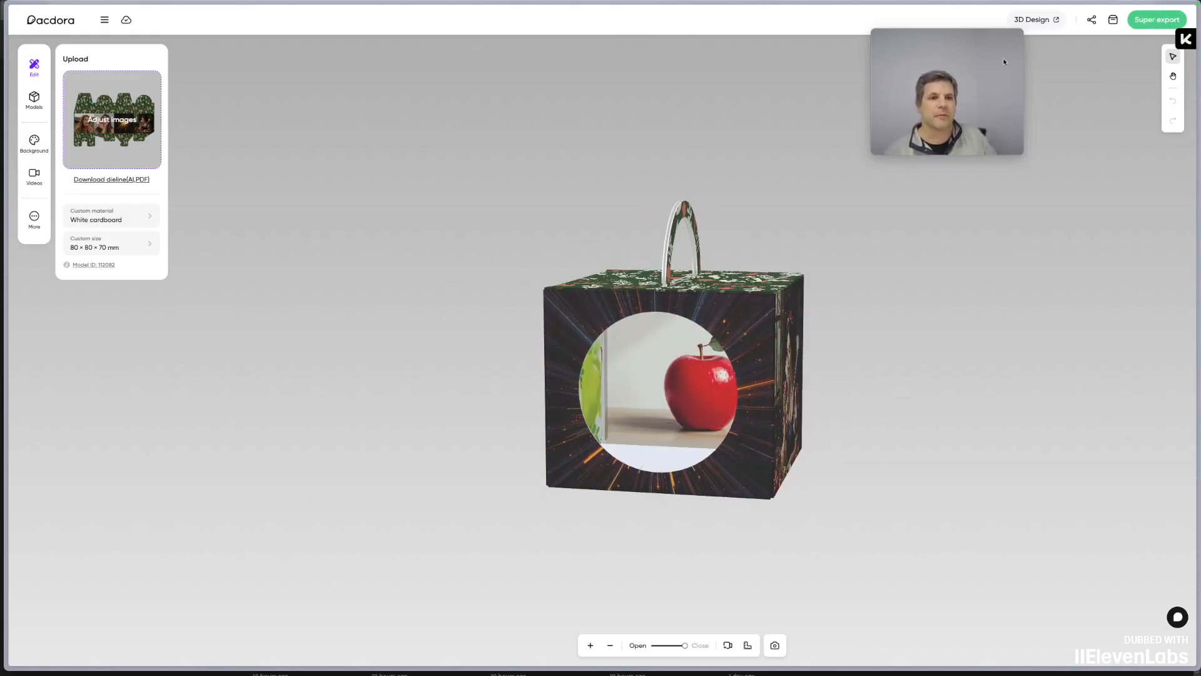
Review the video export options and export the dieline as an artwork file in CMYK color mode and AI format.
left_click(1157, 20)
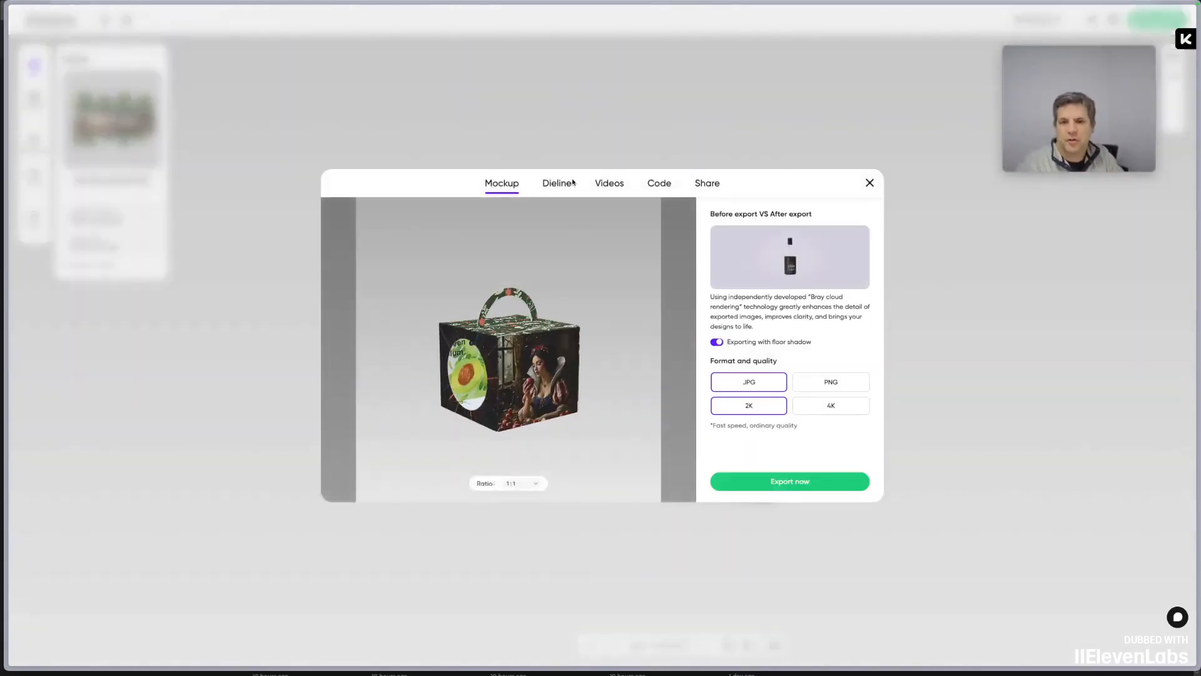
left_click(609, 183)
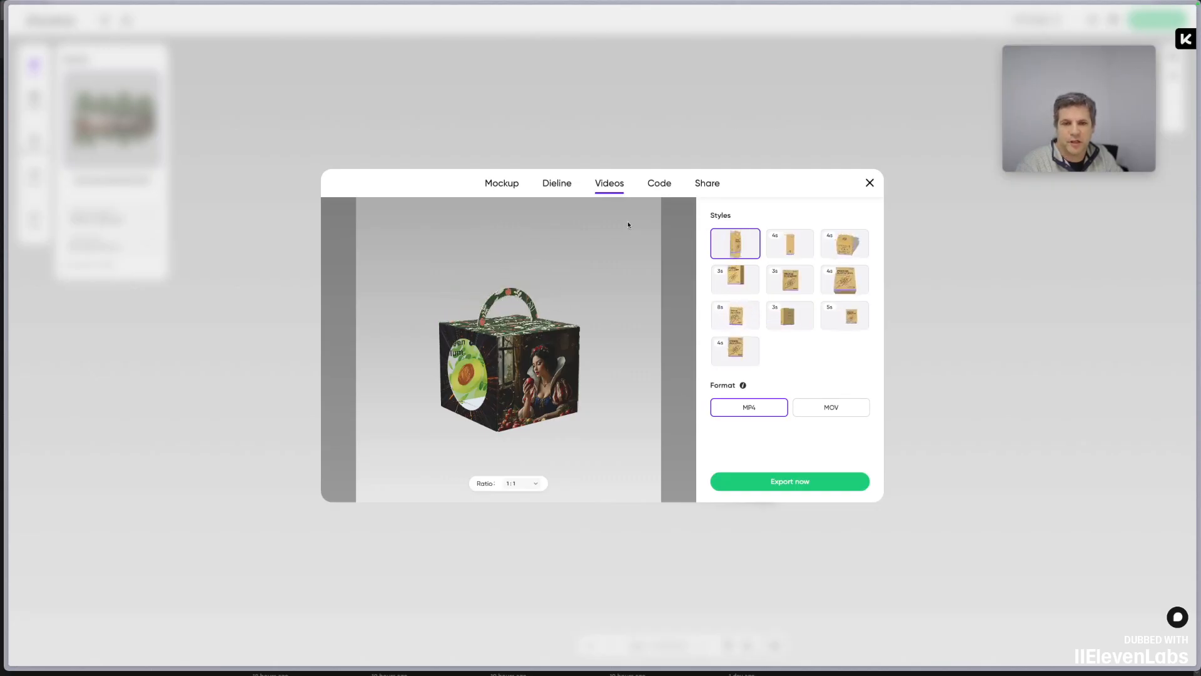
left_click(557, 182)
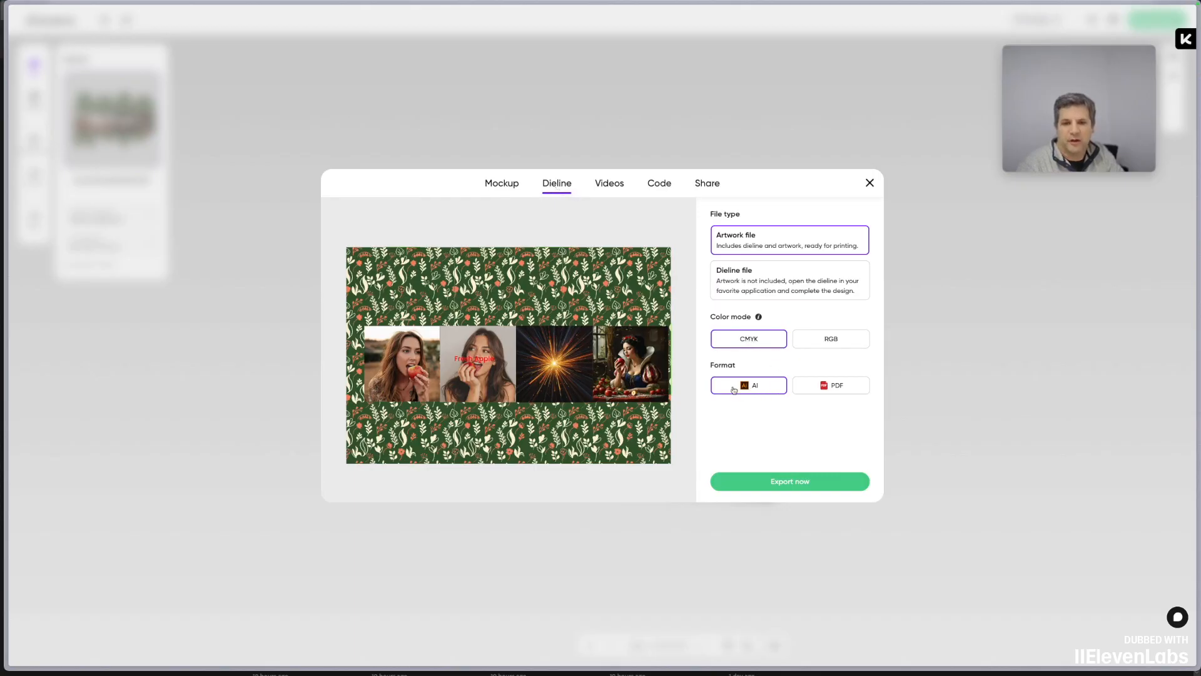
left_click(776, 483)
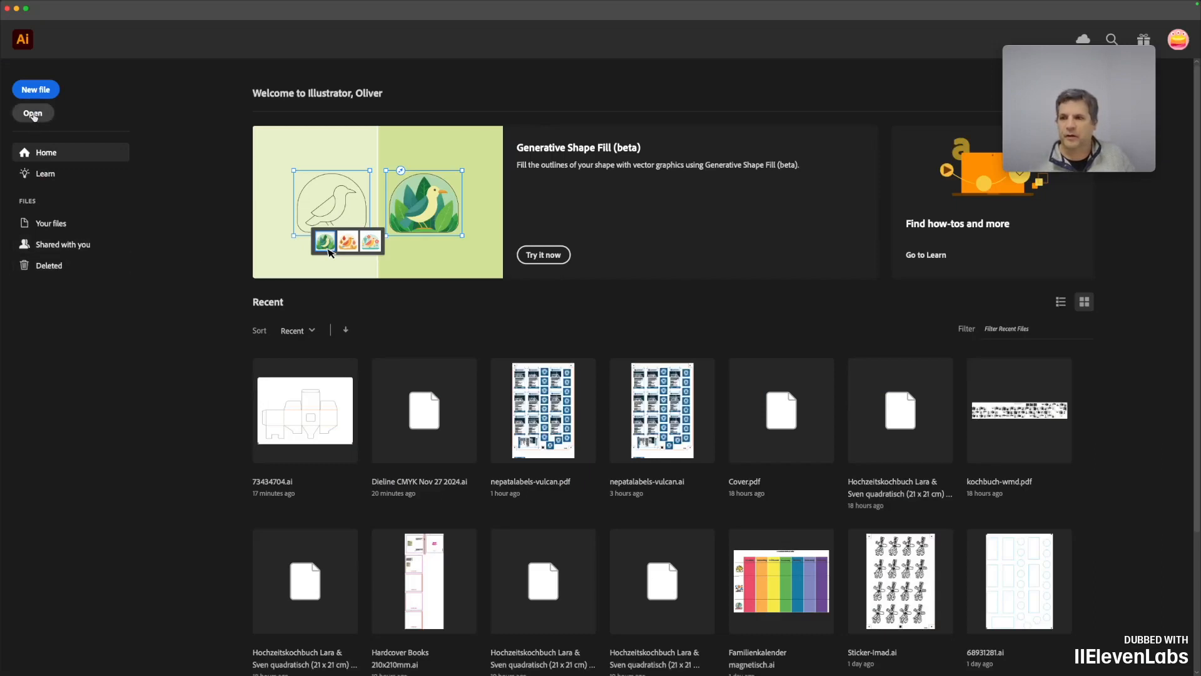
Switch to Adobe Illustrator and open the exported file "Tuck End Box Variations Nov 27 2024.ai" from the Downloads folder.
left_click(33, 115)
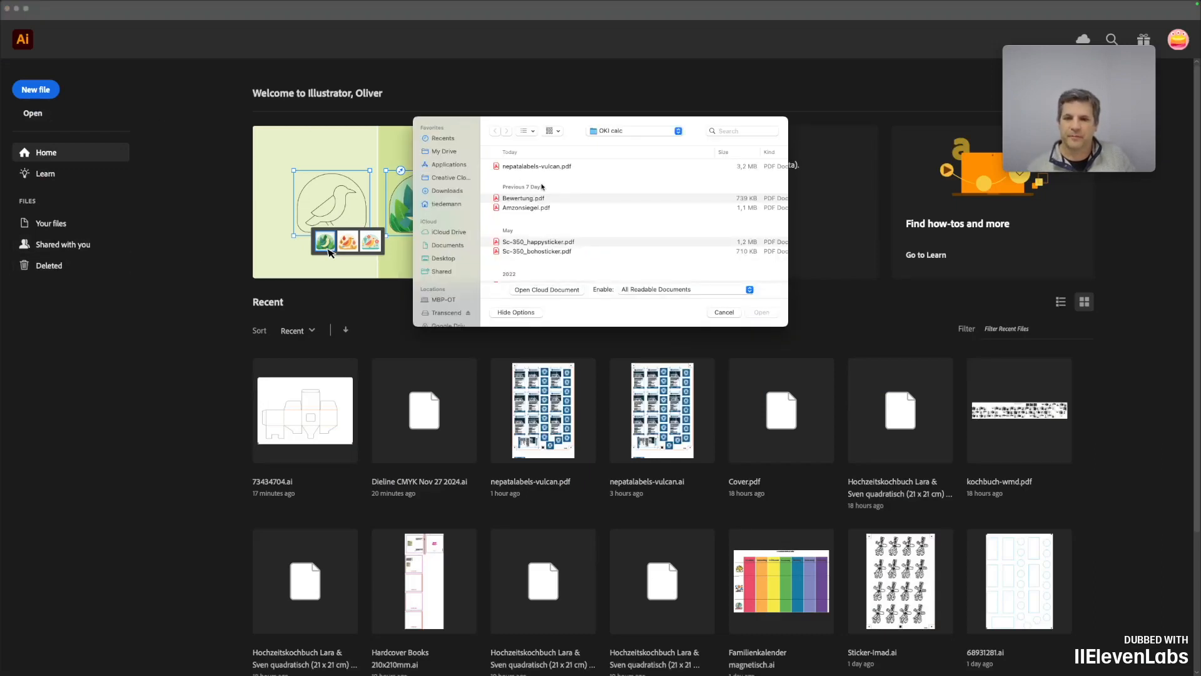
left_click(438, 190)
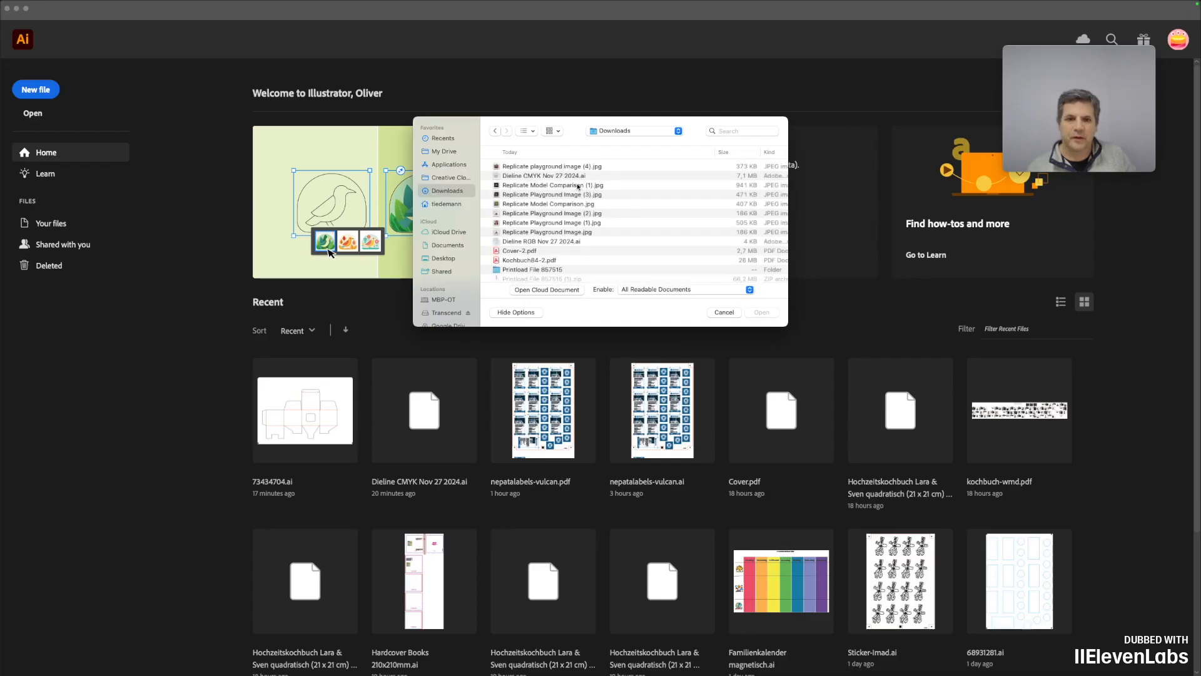
left_click(546, 167)
left_click(762, 313)
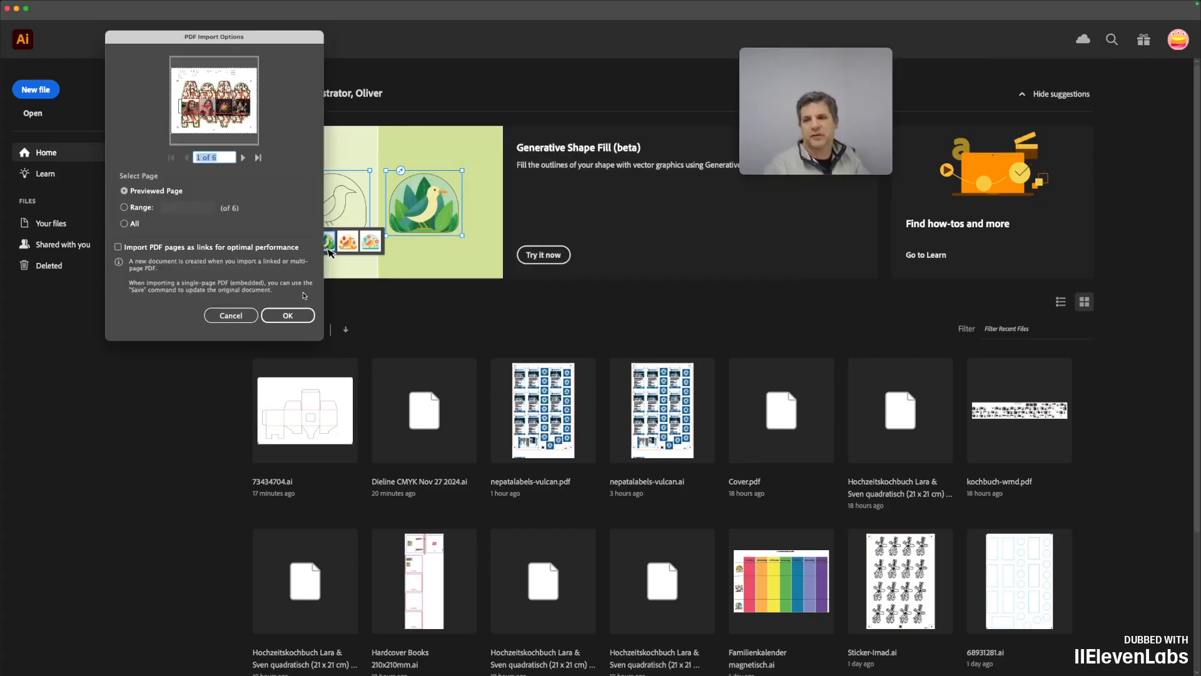
Look through all six pages of the exported file in the PDF import preview.
left_click(243, 159)
left_click(243, 159)
left_click(243, 158)
left_click(243, 159)
left_click(243, 158)
left_click(187, 159)
left_click(188, 160)
left_click(188, 160)
left_click(188, 160)
left_click(188, 159)
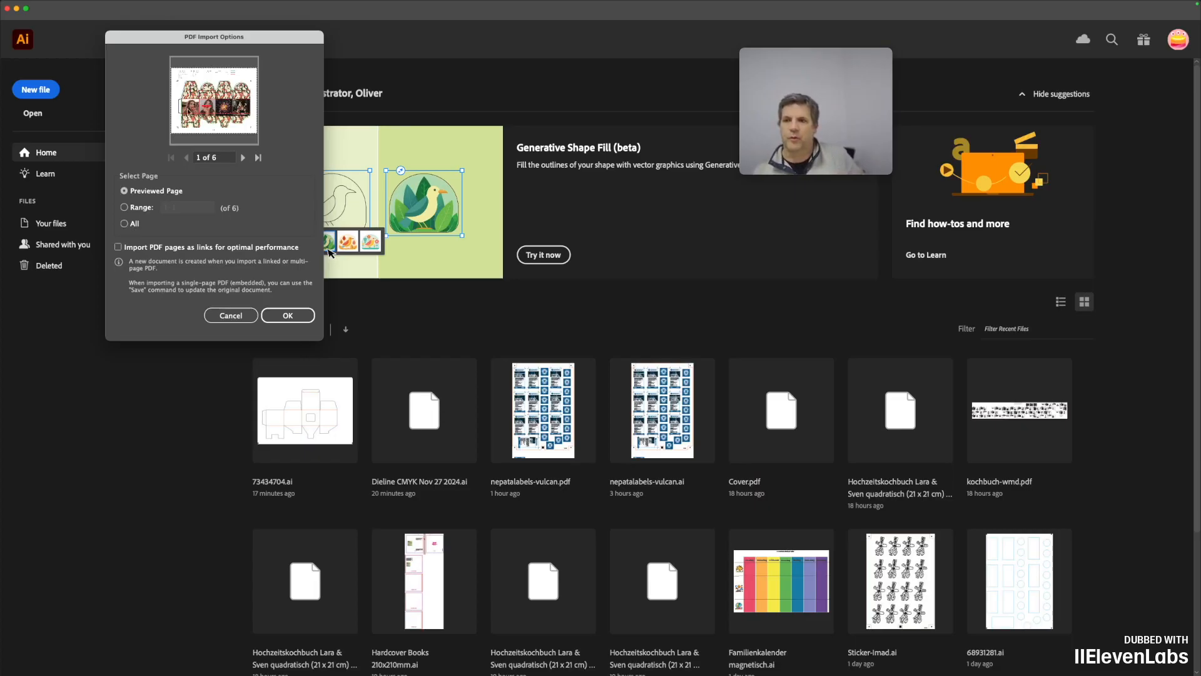
Check the interior artwork on page 4 in the import preview and import page 1 with the outer artwork.
left_click(243, 157)
left_click(243, 158)
left_click(242, 157)
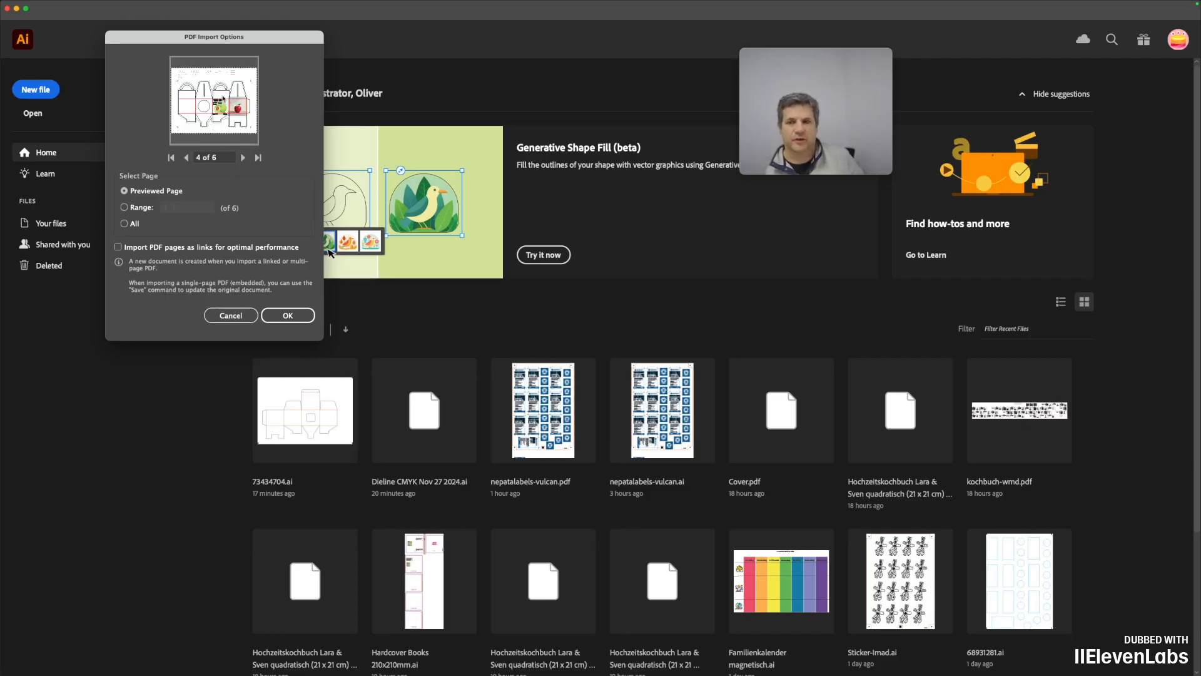
left_click(185, 158)
left_click(186, 157)
left_click(186, 158)
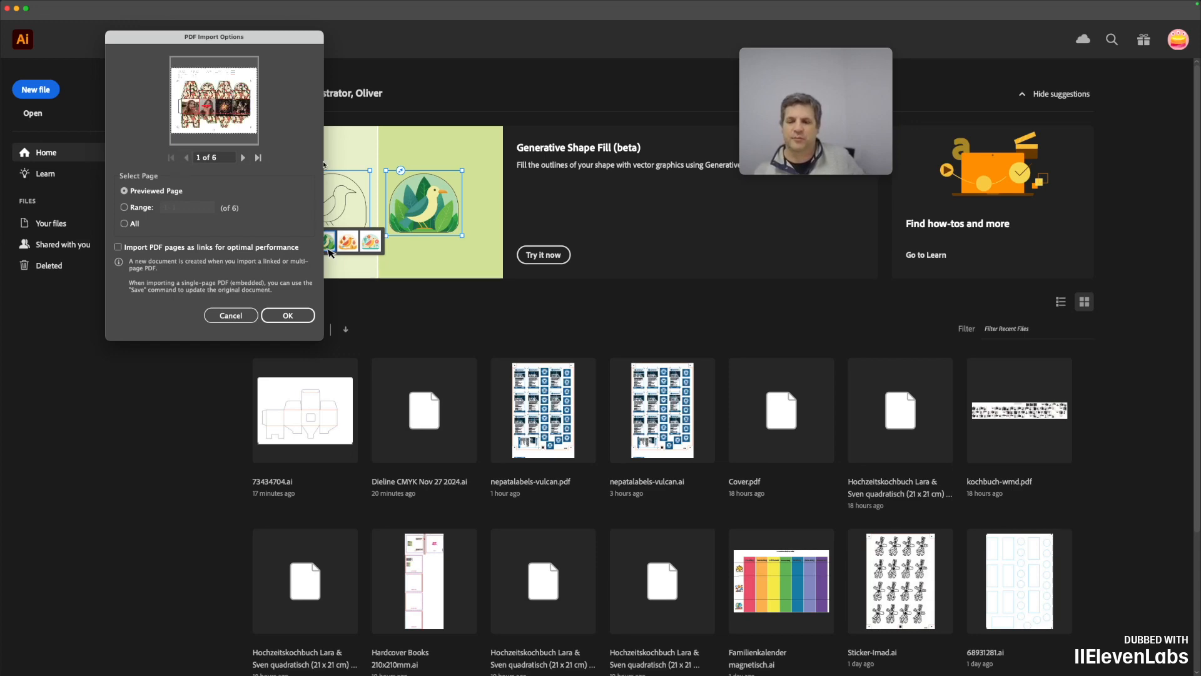
left_click(288, 316)
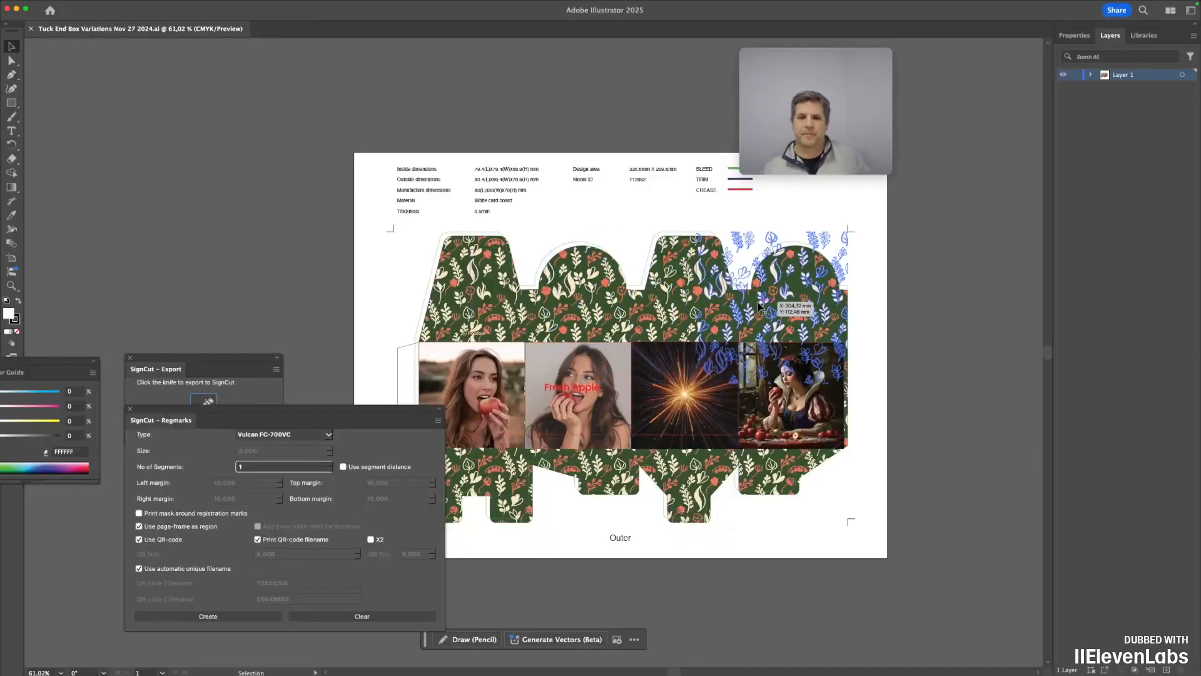
Delete the specification text, line legend, corner marks and "Outer" label surrounding the box dieline.
left_click_drag(290, 417, 179, 417)
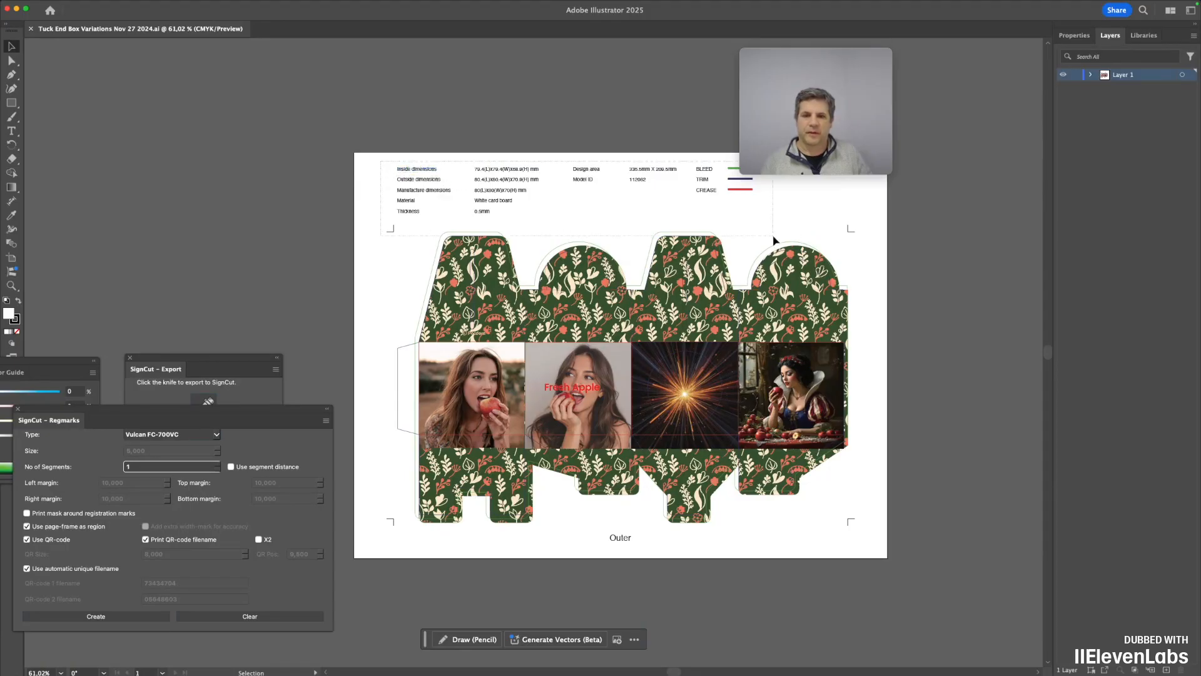
left_click(807, 226)
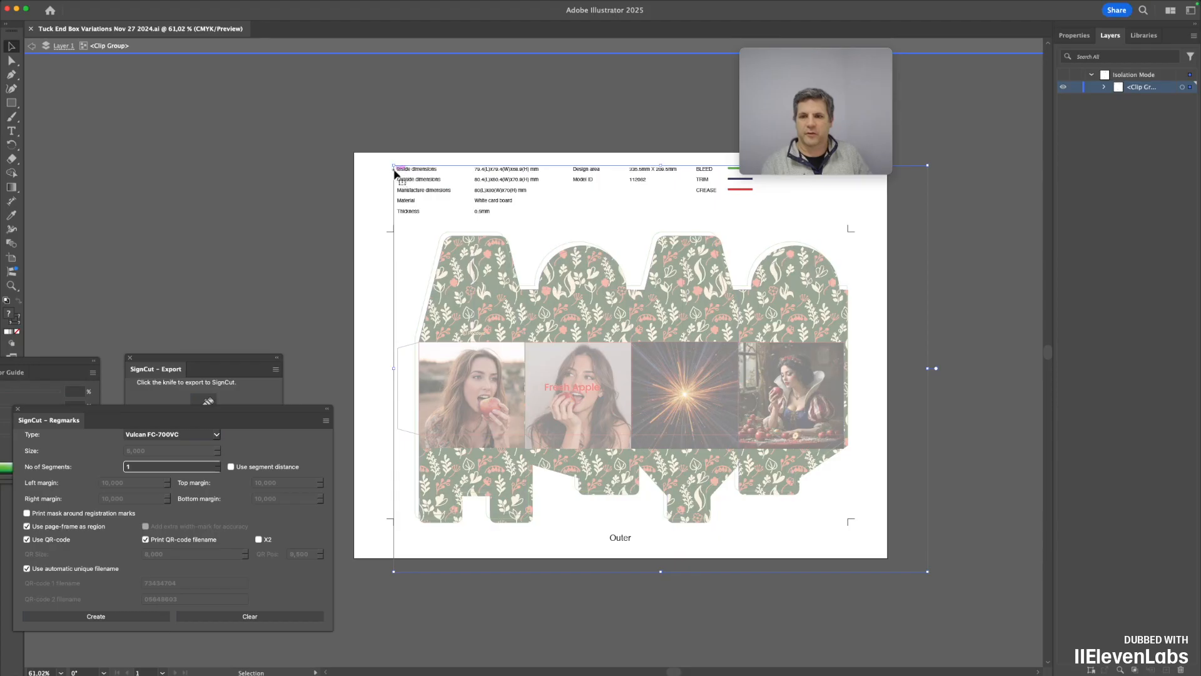
left_click(400, 179)
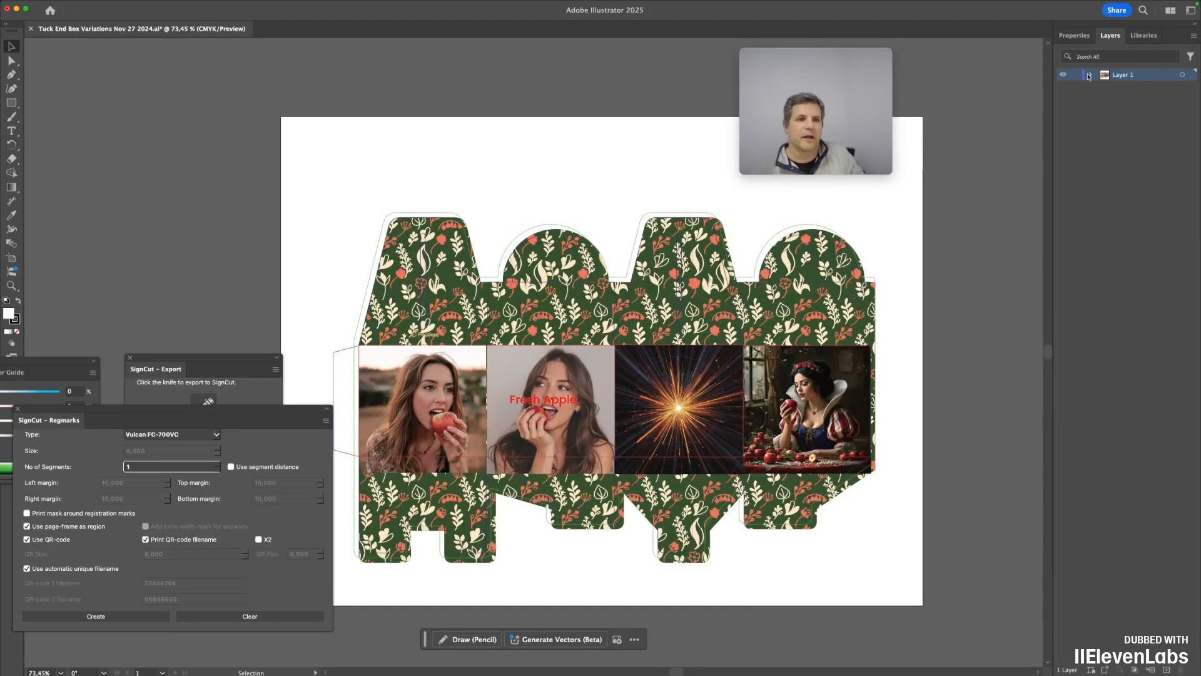
Expand Layer 1 and toggle the two compound paths and the path to identify the trim, crease and bleed lines.
left_click(1091, 74)
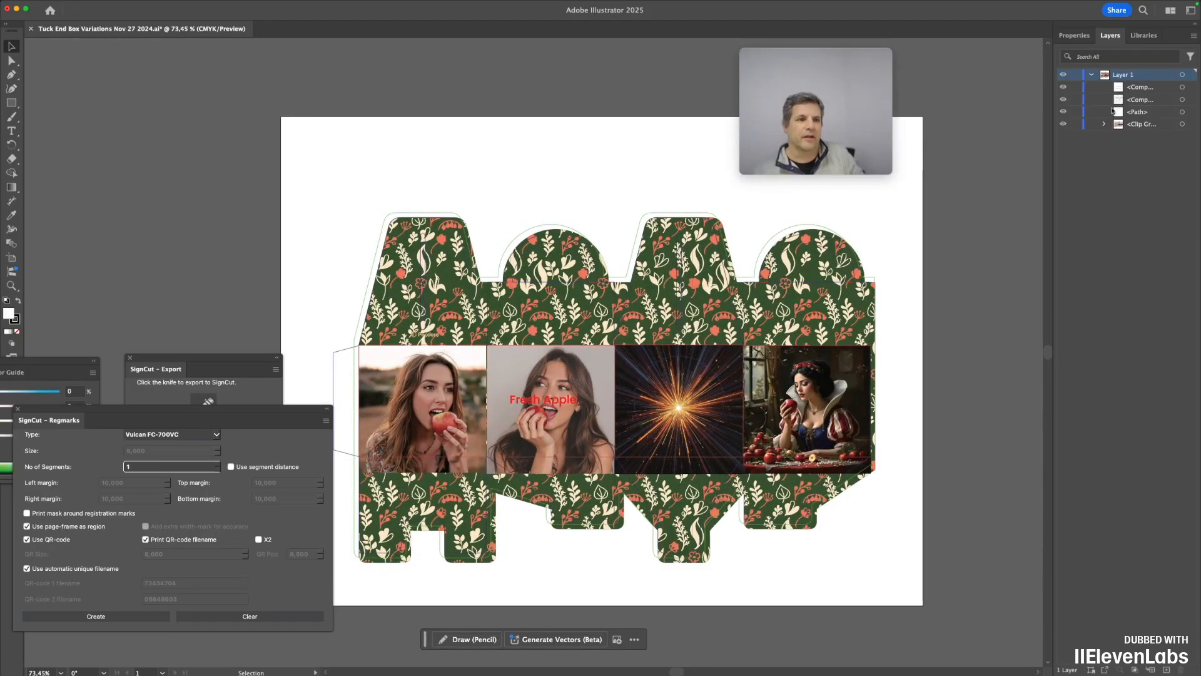
left_click(1063, 104)
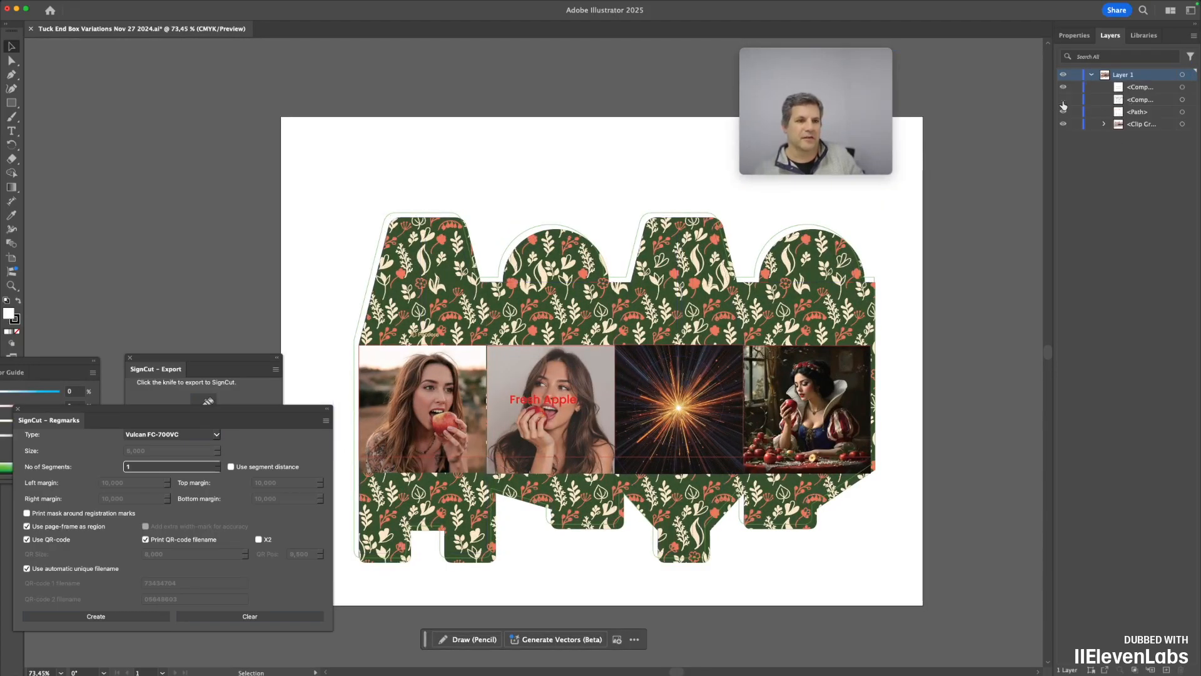
left_click(1064, 87)
left_click(1063, 112)
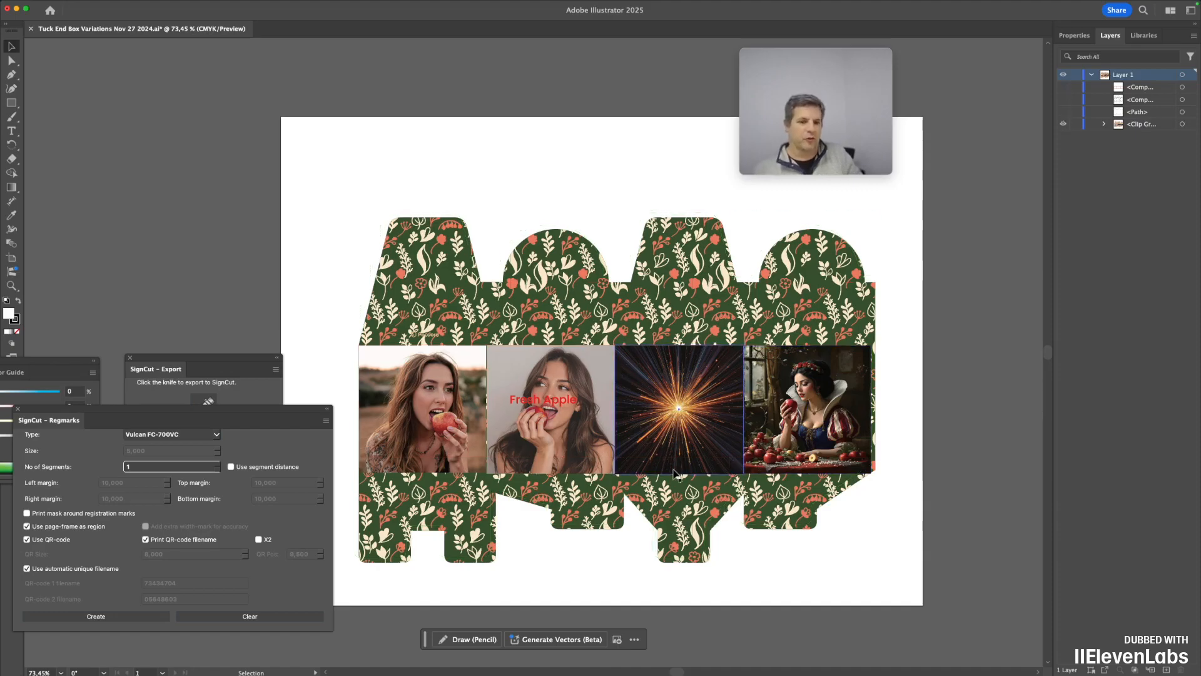
left_click(1062, 112)
left_click(1063, 100)
left_click(1063, 87)
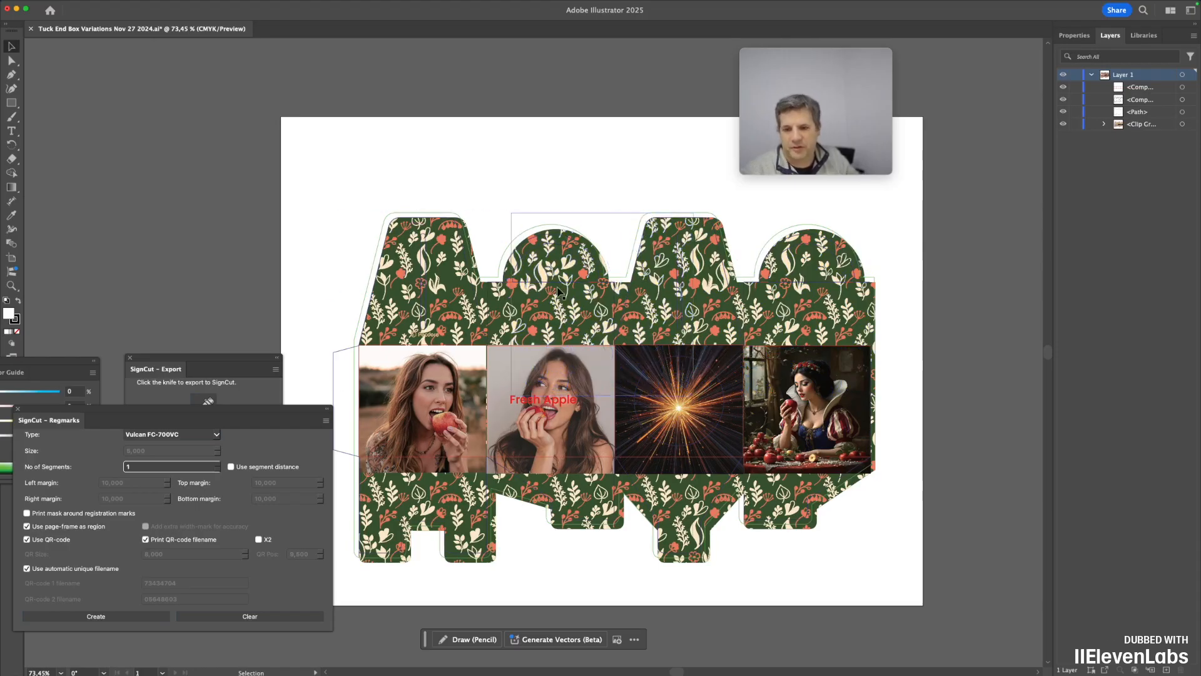
Add a new layer named scpro2_contours and check its name in the layer options.
left_click(1122, 101)
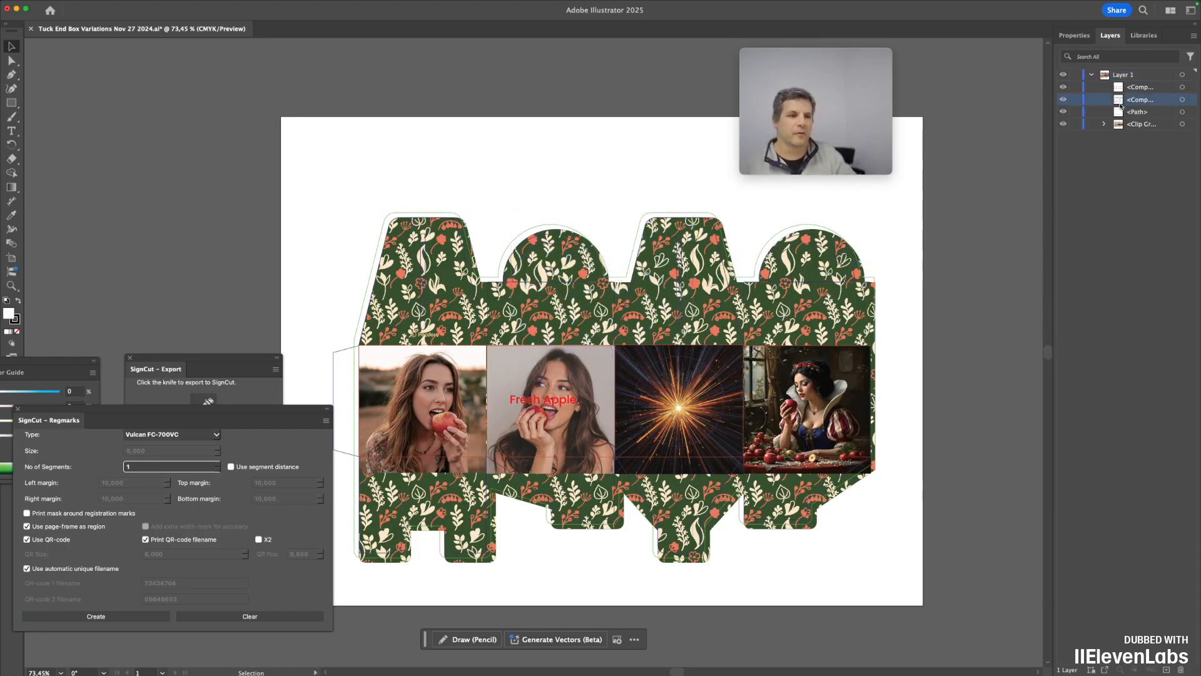
left_click(1166, 670)
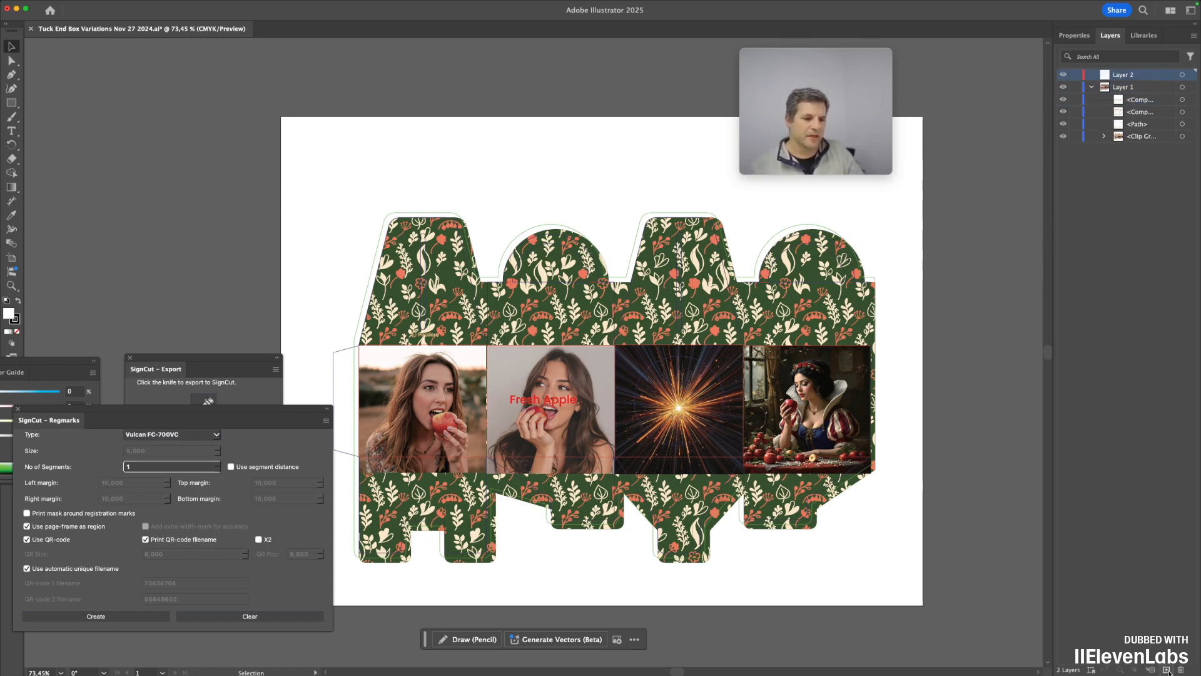
double_click(1123, 75)
type("scpro2_")
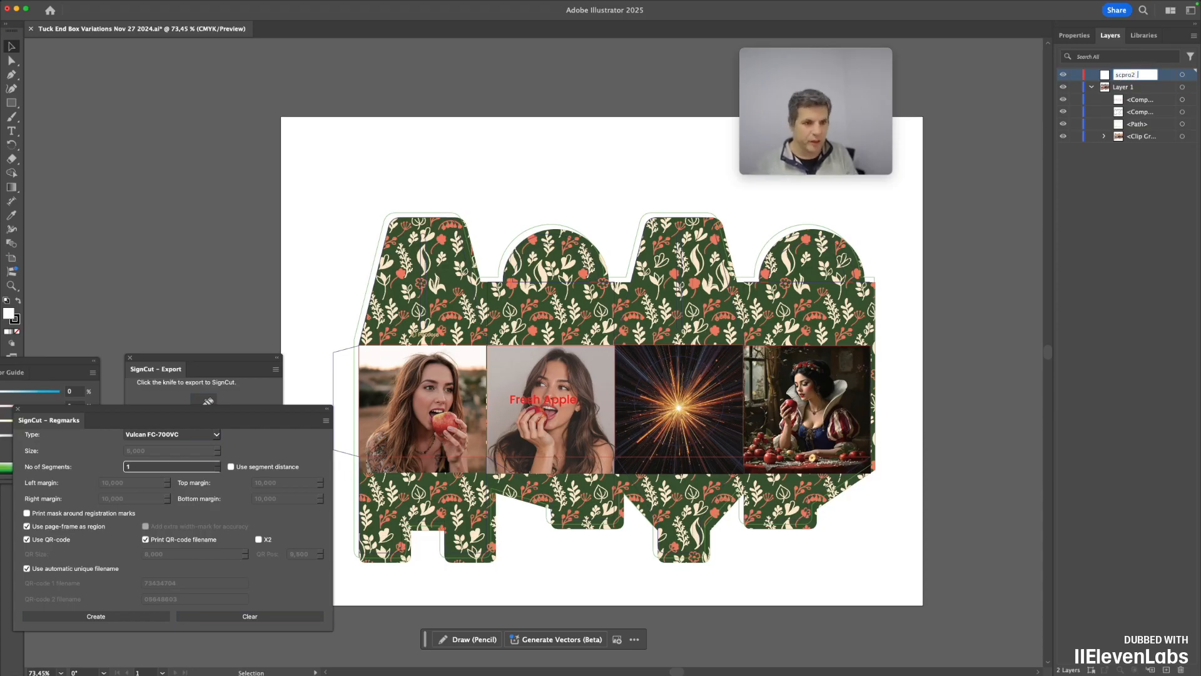
type("contours")
key("Return")
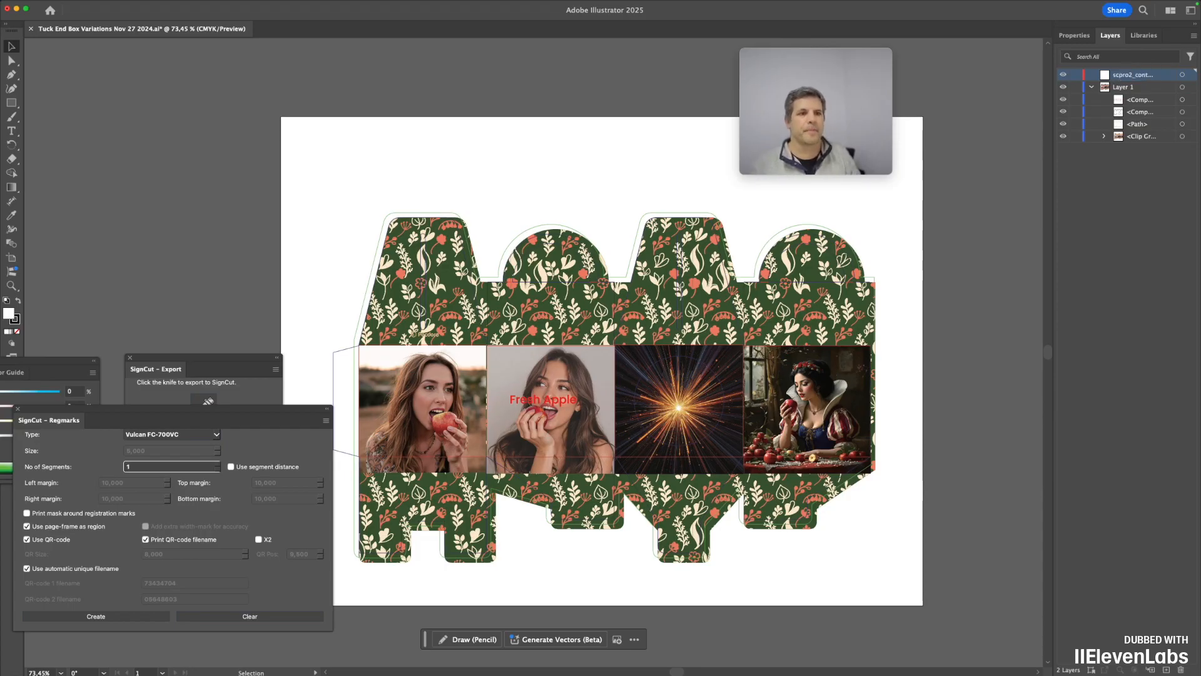
double_click(1110, 76)
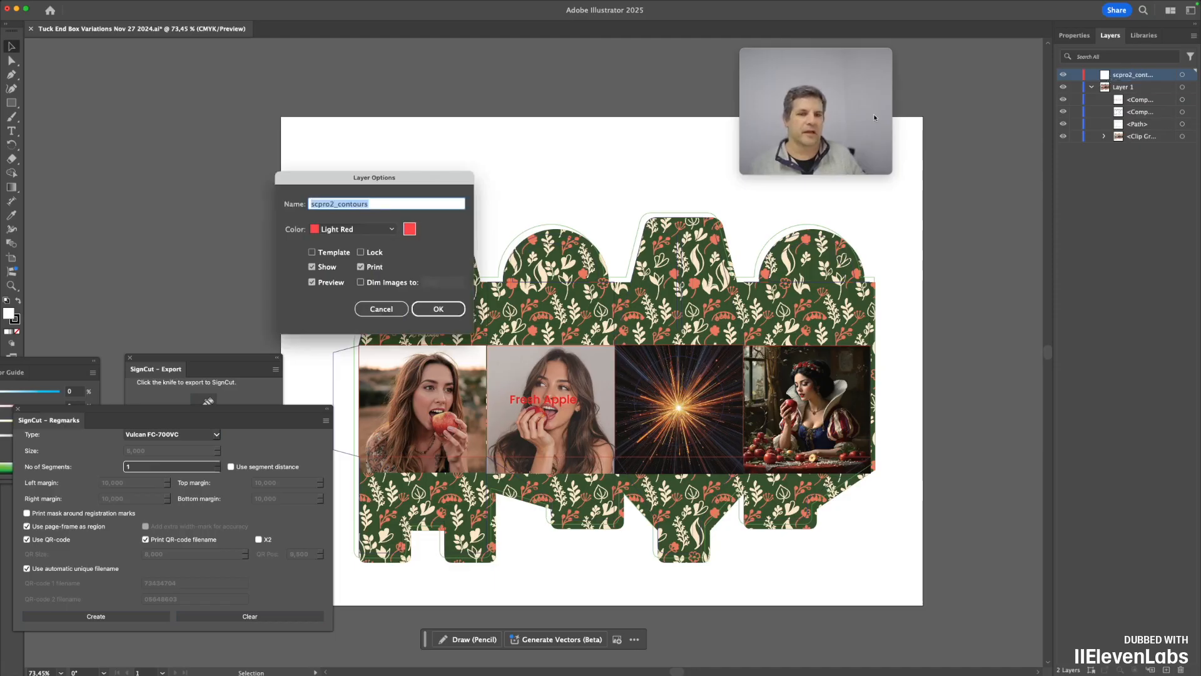
left_click(438, 309)
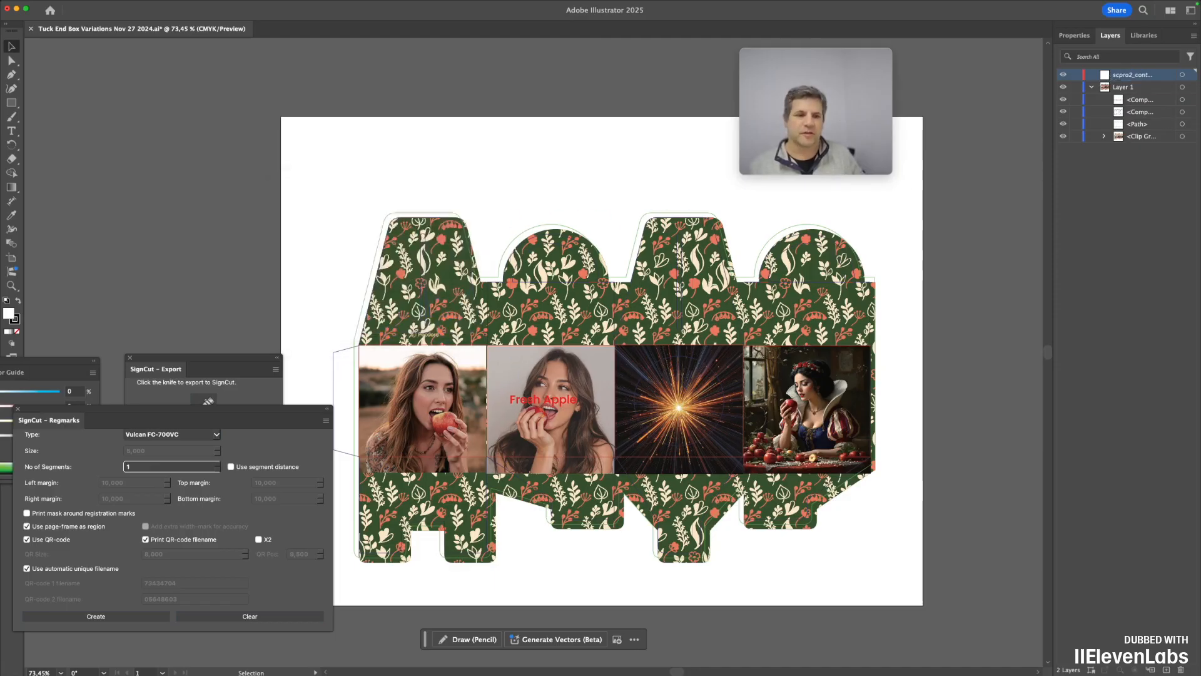
Move both compound paths with the trim and crease lines from Layer 1 into the scpro2_contours layer.
left_click(1145, 98)
left_click(1121, 114, "shift")
left_click_drag(1114, 105, 1107, 75)
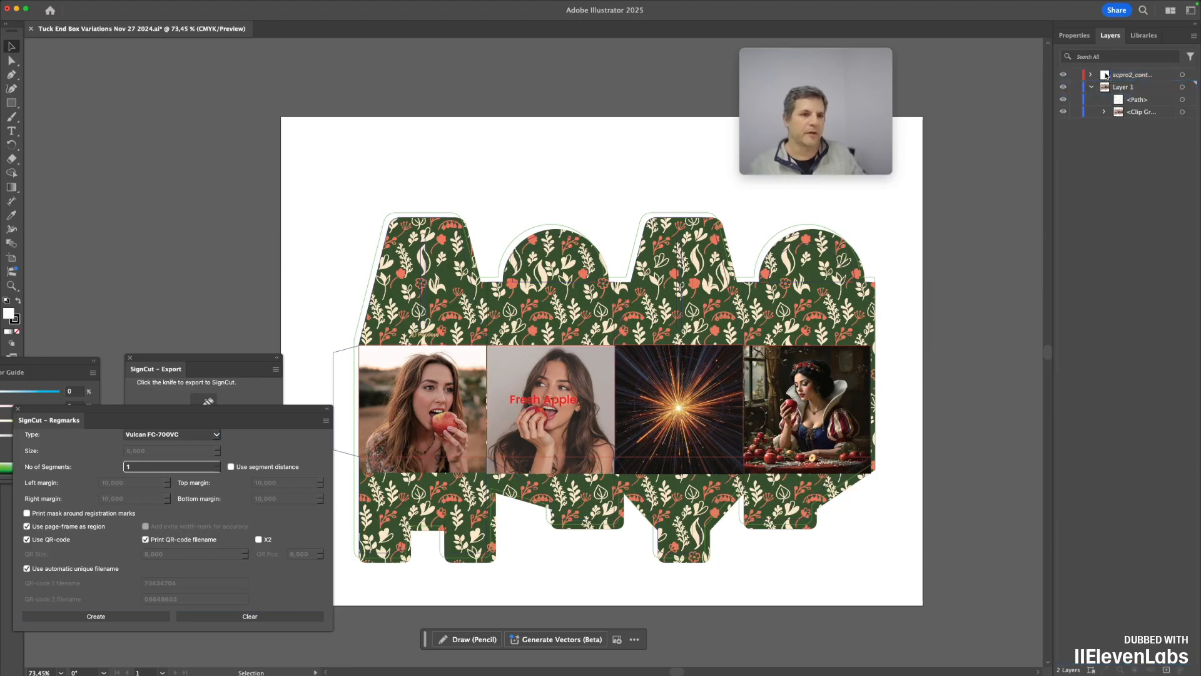
Delete the bleed outline path from Layer 1, leaving only the artwork clip group there.
left_click(1062, 100)
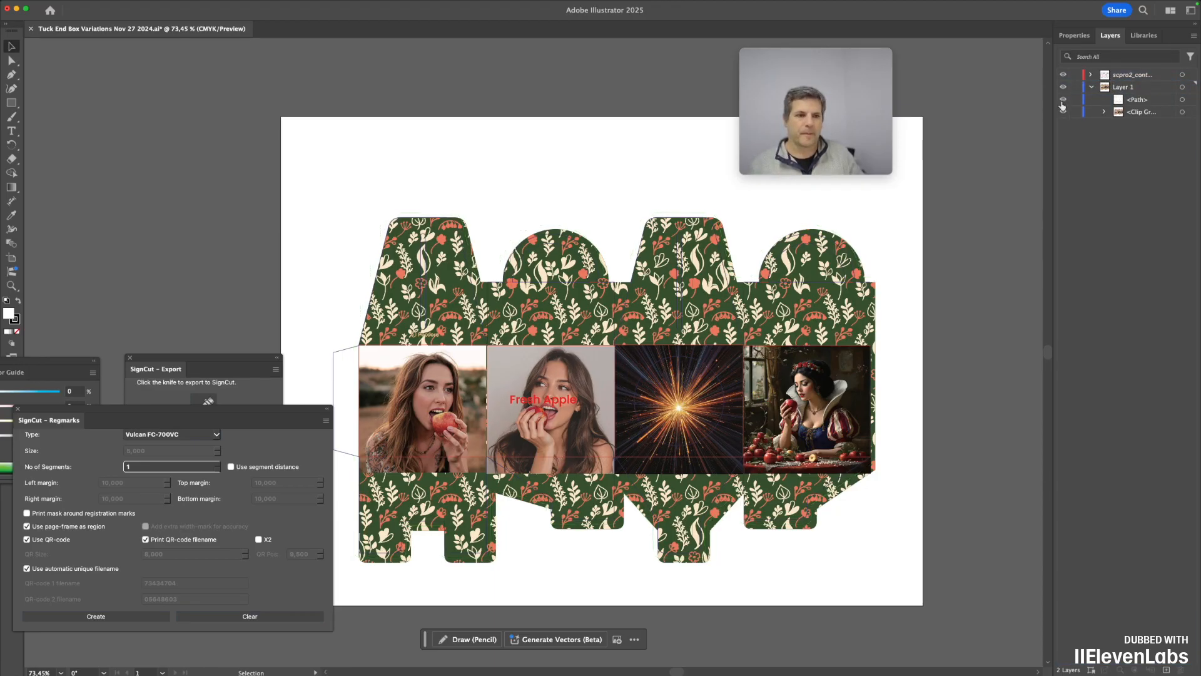
left_click(1139, 103)
left_click(1180, 669)
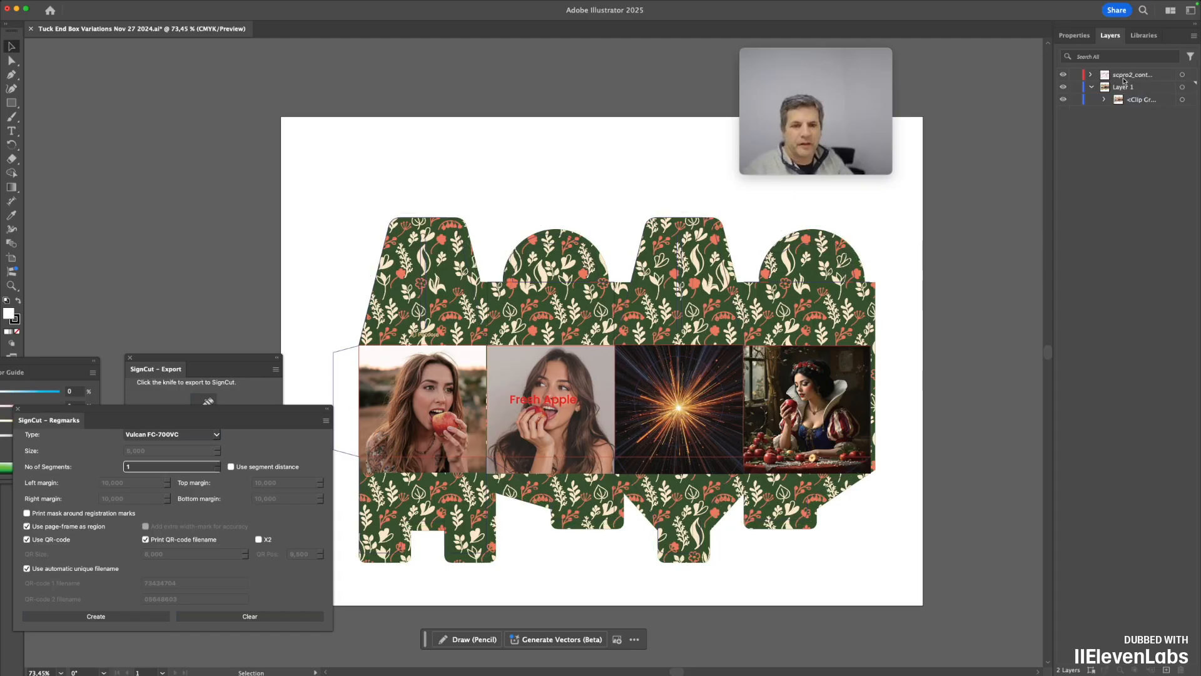
Check the contour lines and the printed artwork separately by toggling the visibility of Layer 1 and scpro2_contours.
left_click(1061, 88)
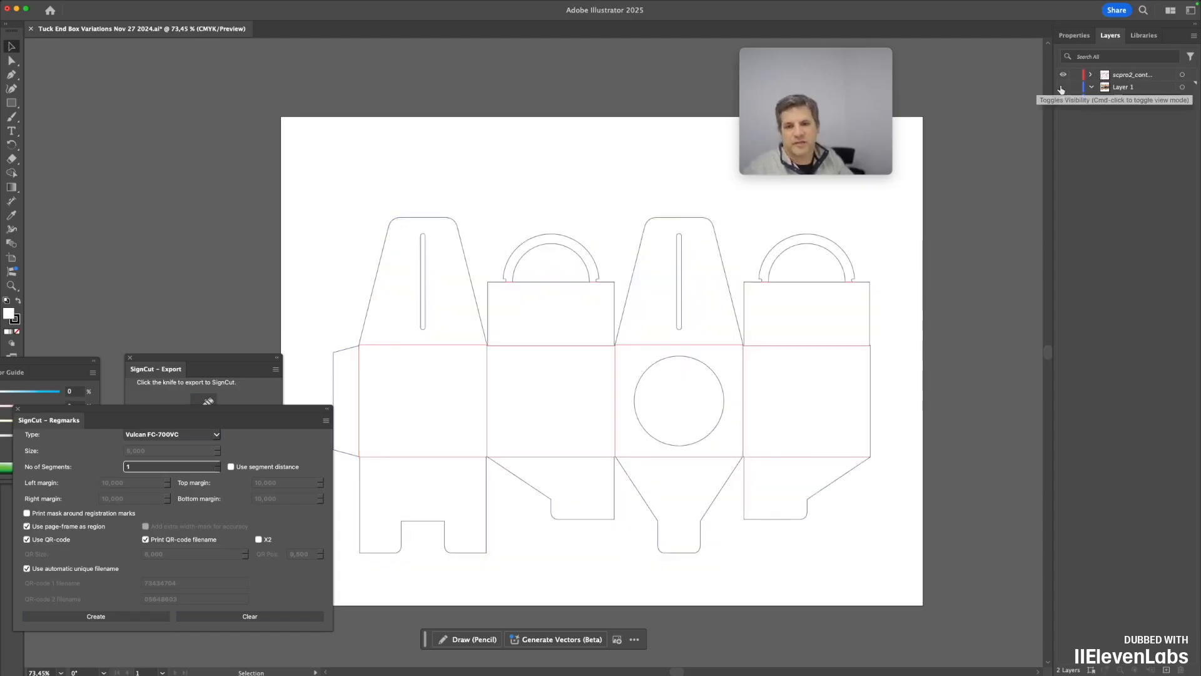
left_click(1064, 77)
left_click(1064, 78)
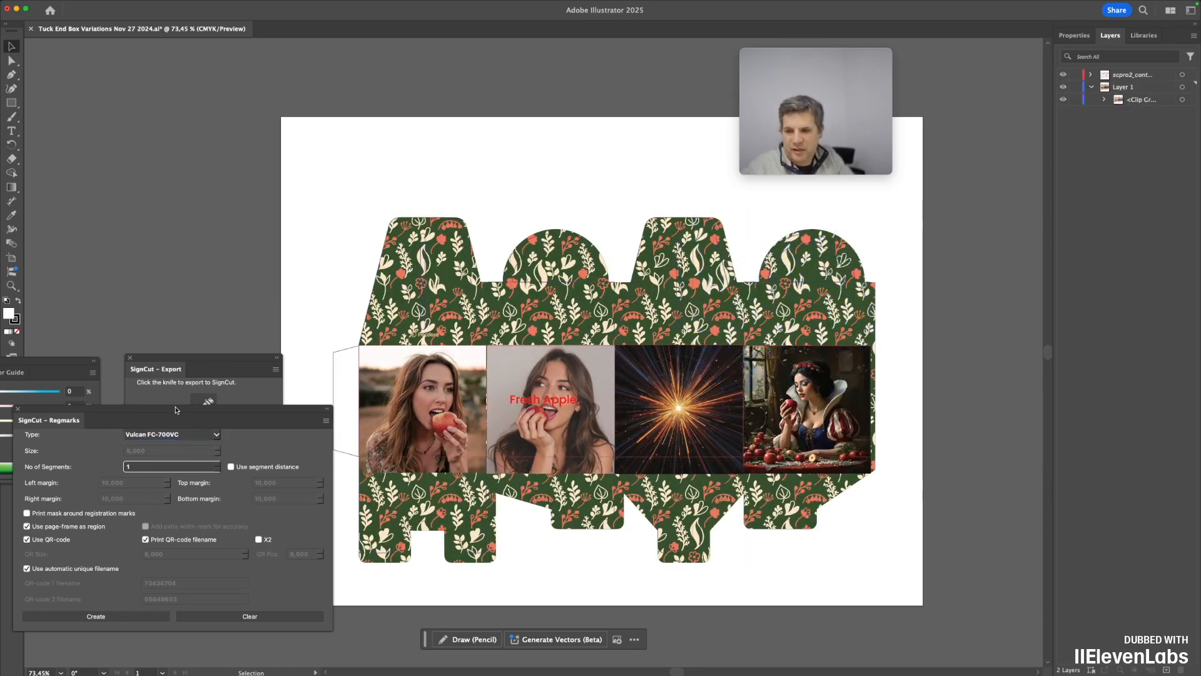
Create Vulcan FC-700VC registration marks with a QR code around the outer artwork and save the document as box-front.pdf.
left_click_drag(160, 412, 134, 399)
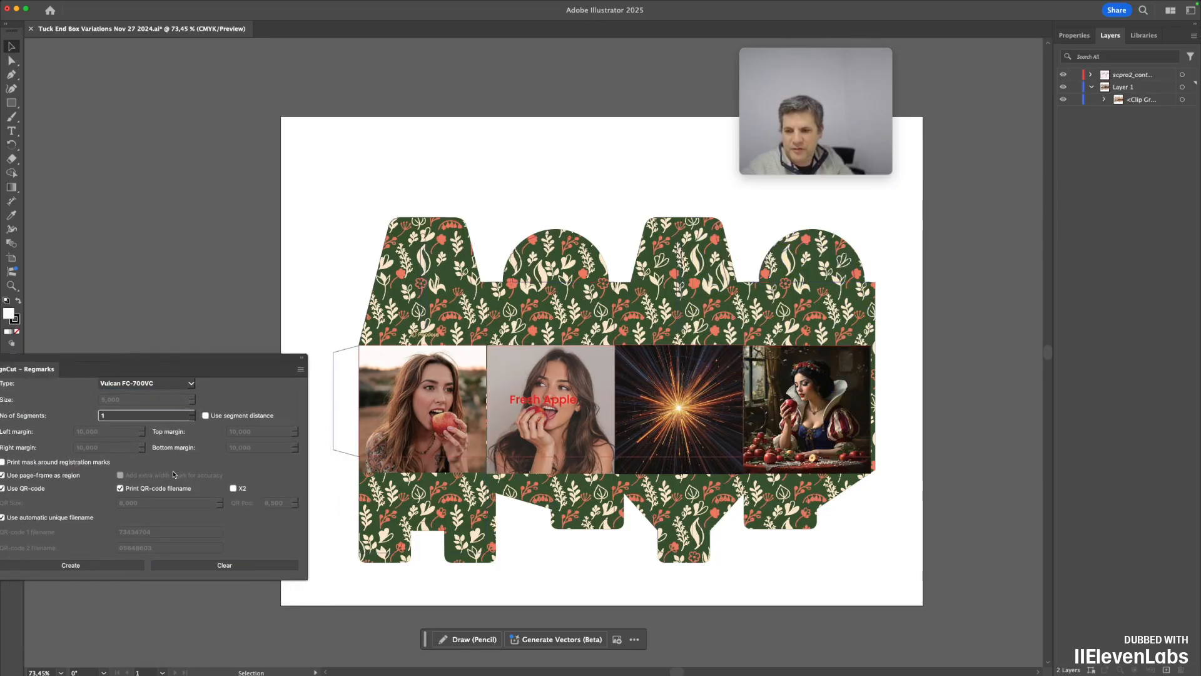
left_click(86, 566)
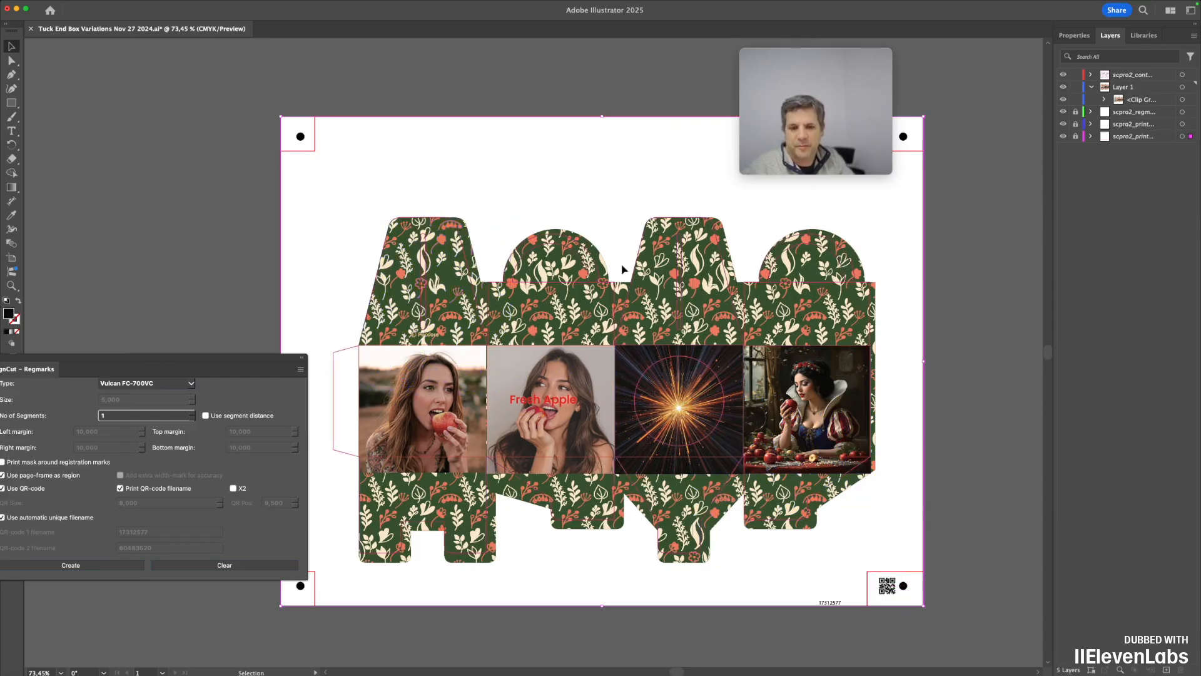
mouse_move(70, 5)
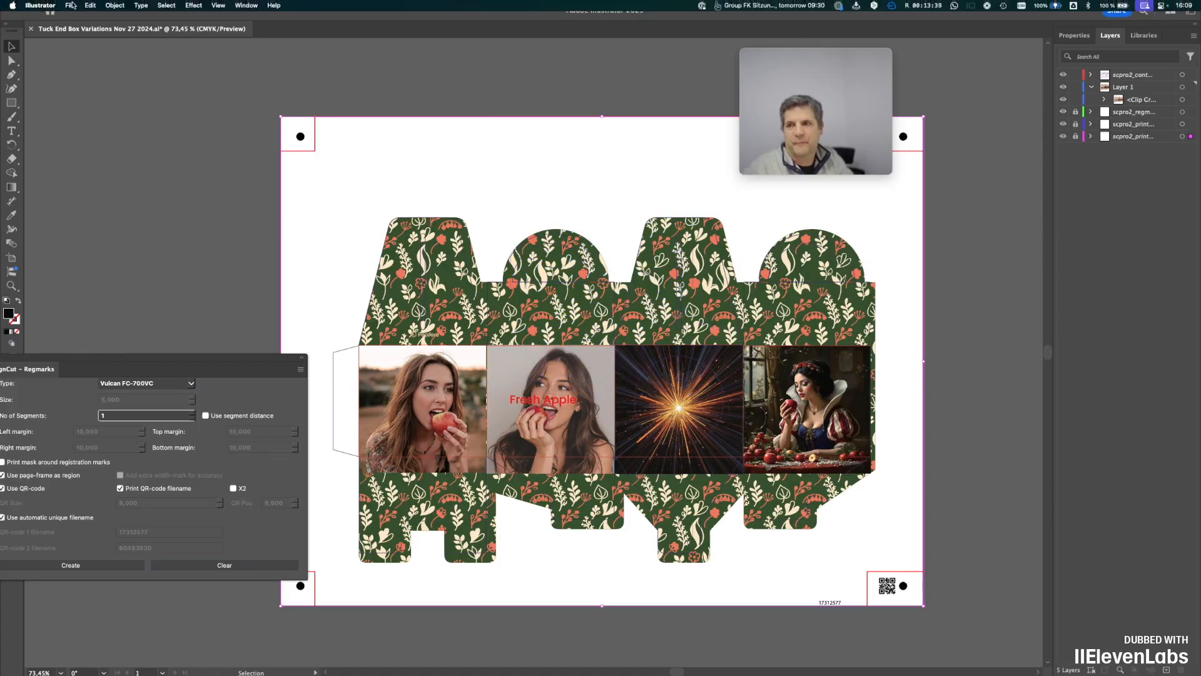
left_click(71, 5)
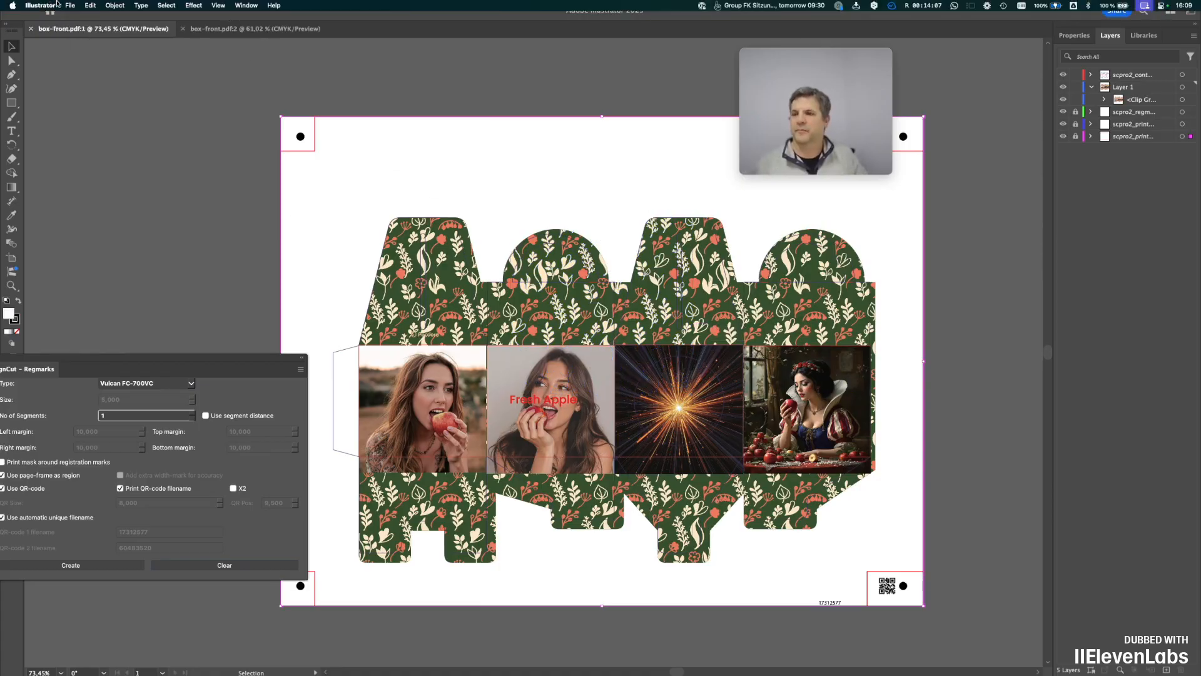
Reopen the exported file "Tuck End Box Variations Nov 27 2024.ai" and import page 4 with the interior artwork.
left_click(71, 5)
left_click(84, 40)
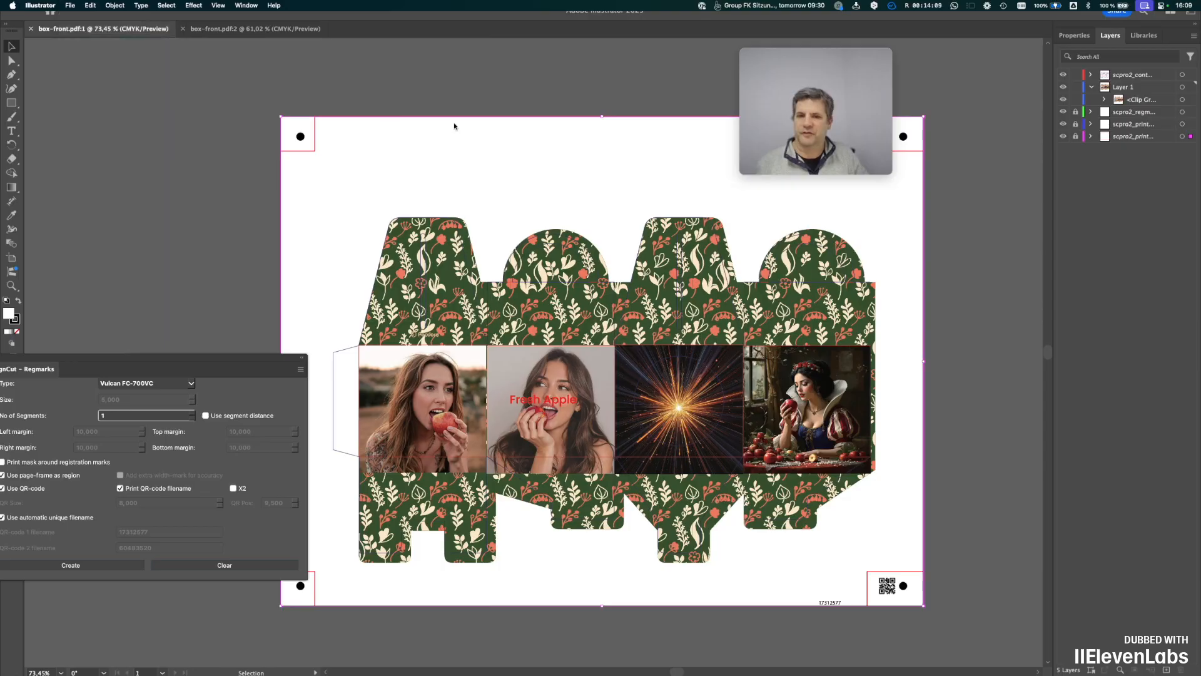
double_click(528, 178)
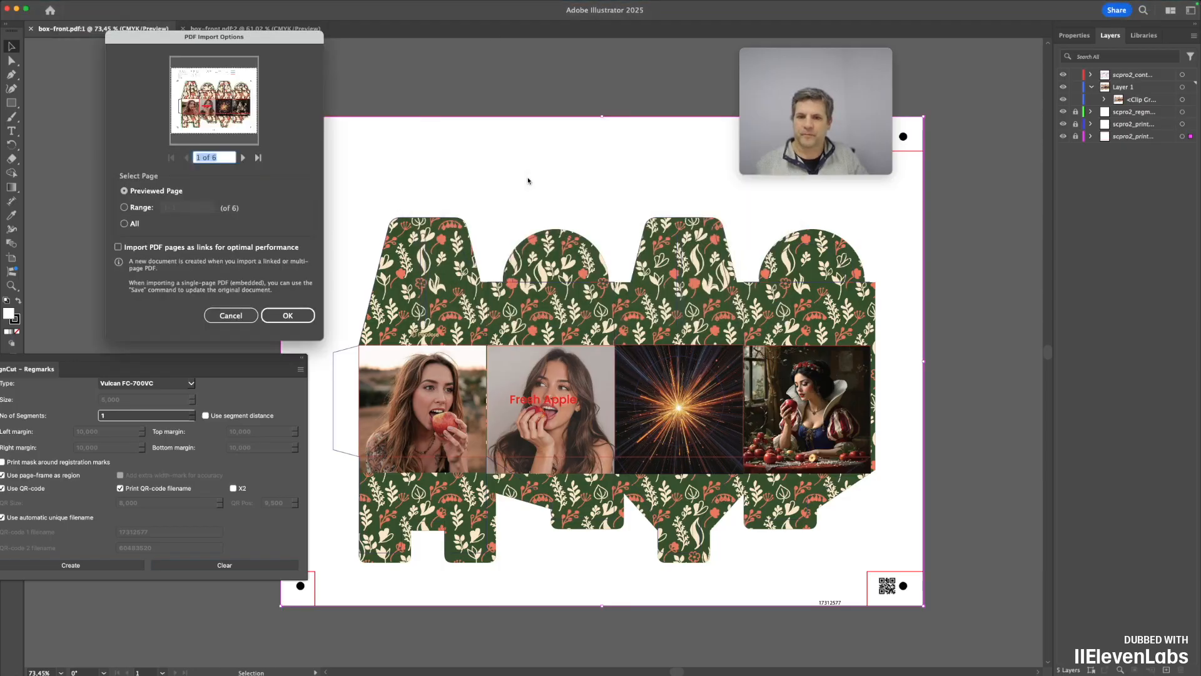
left_click(241, 158)
left_click(242, 157)
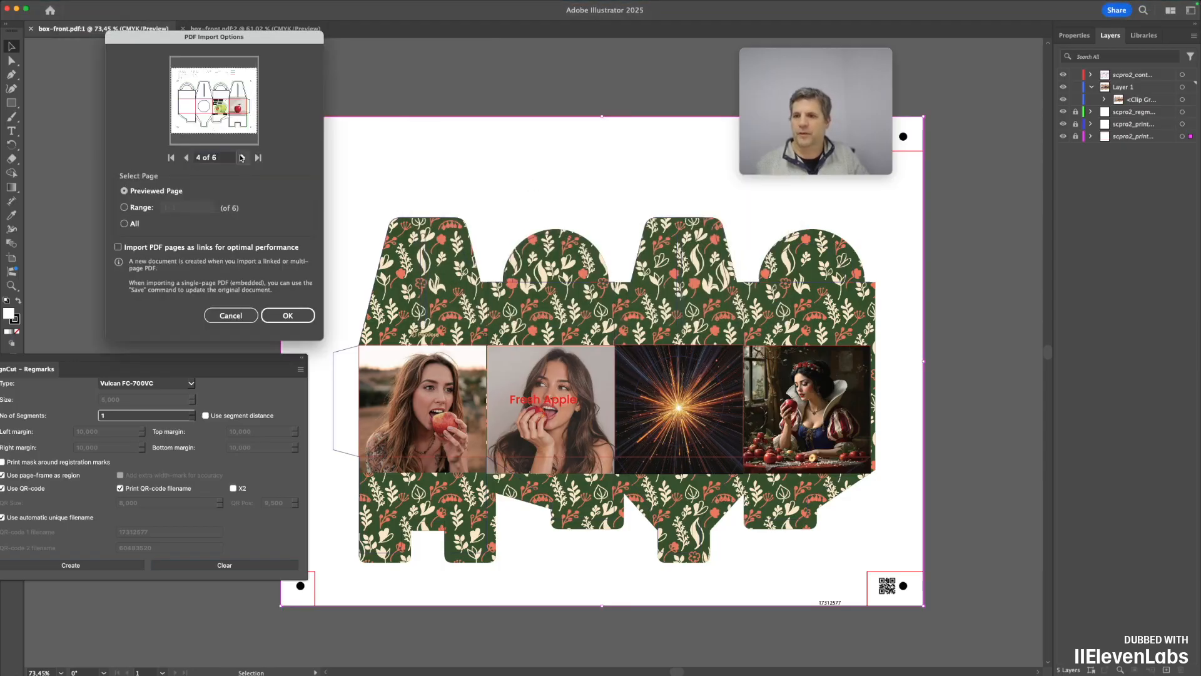
left_click(241, 157)
left_click(186, 157)
left_click(289, 318)
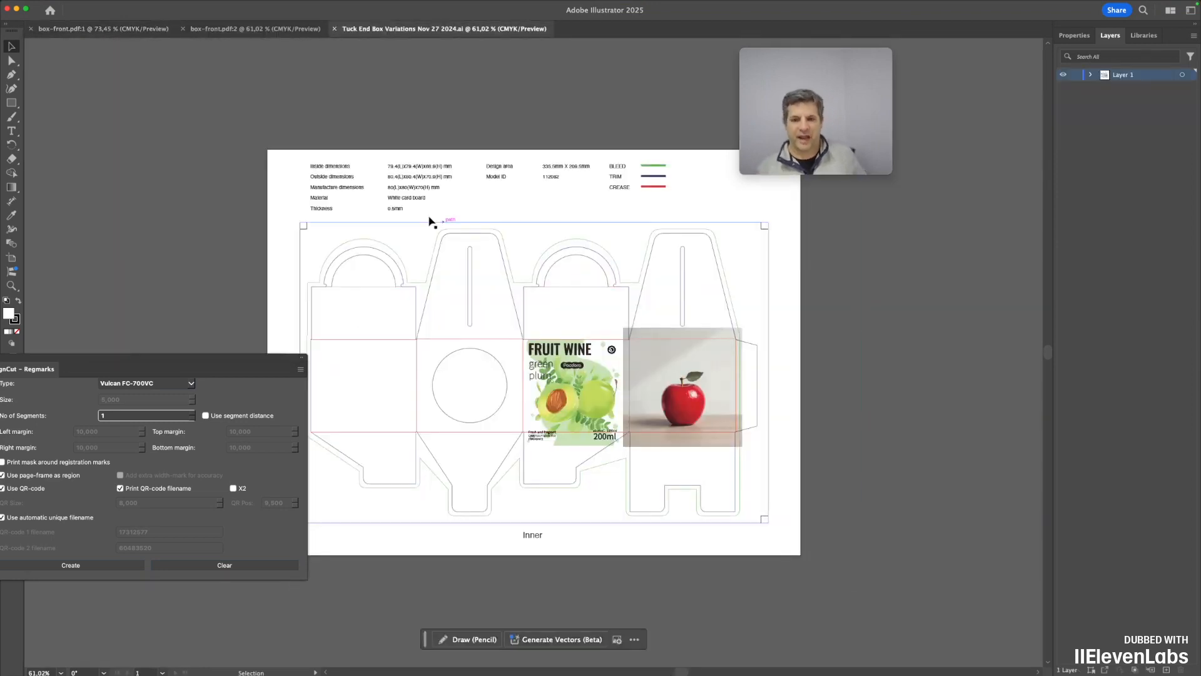
Delete the specification text and corner marks around the inner dieline and add a new layer named scpro2_contours.
left_click(321, 168)
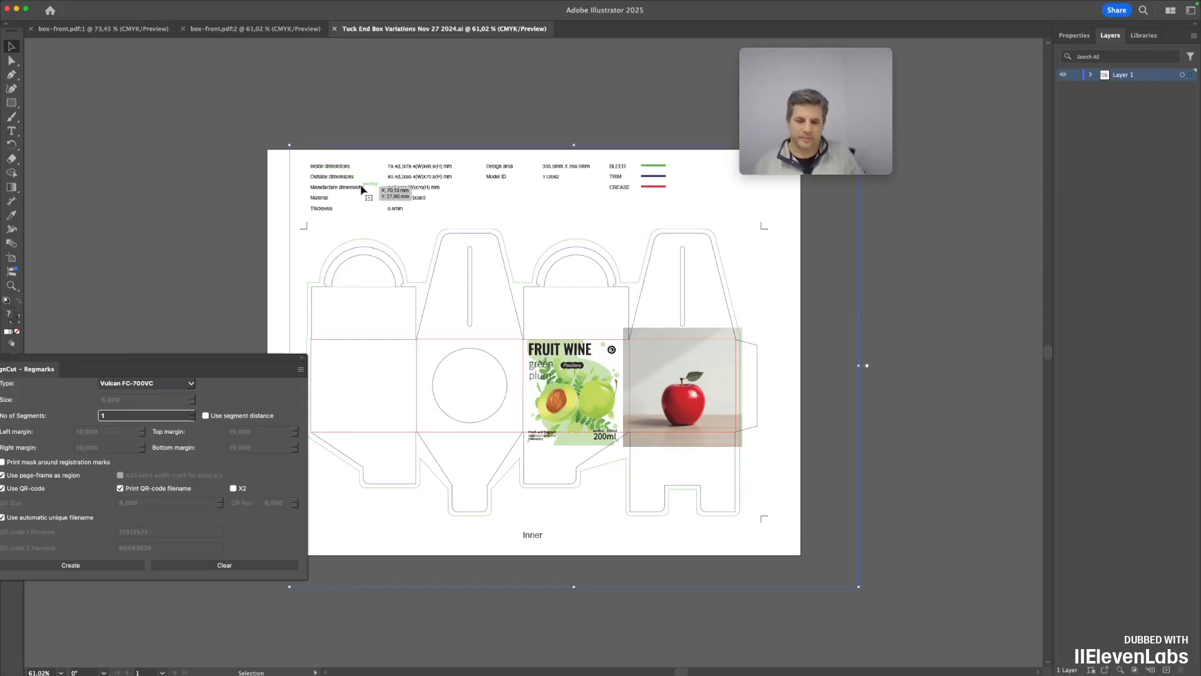
key("Delete")
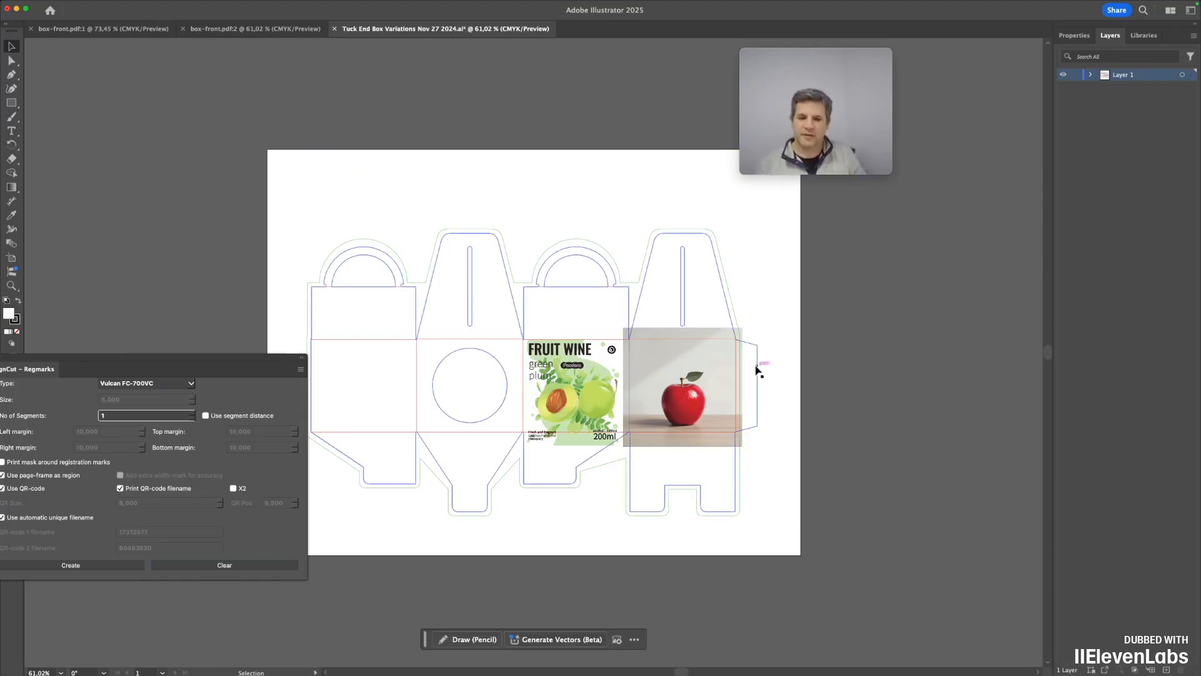
left_click(1092, 75)
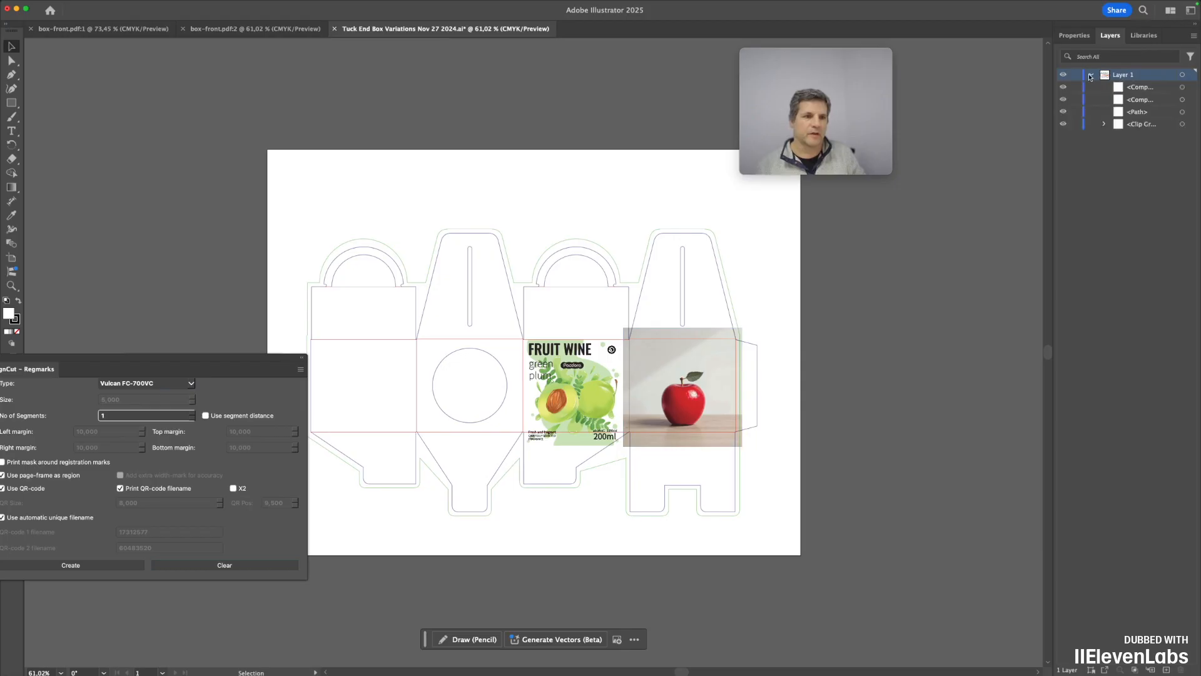
left_click(1167, 670)
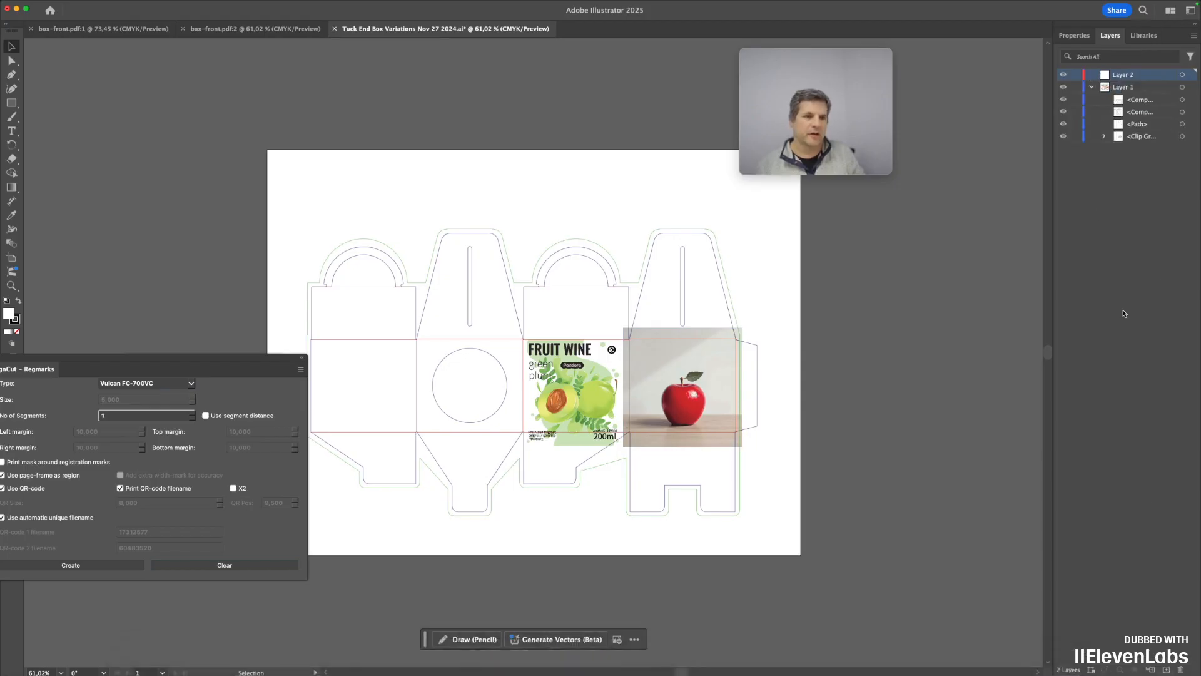
double_click(1116, 75)
type("scpro2_contours")
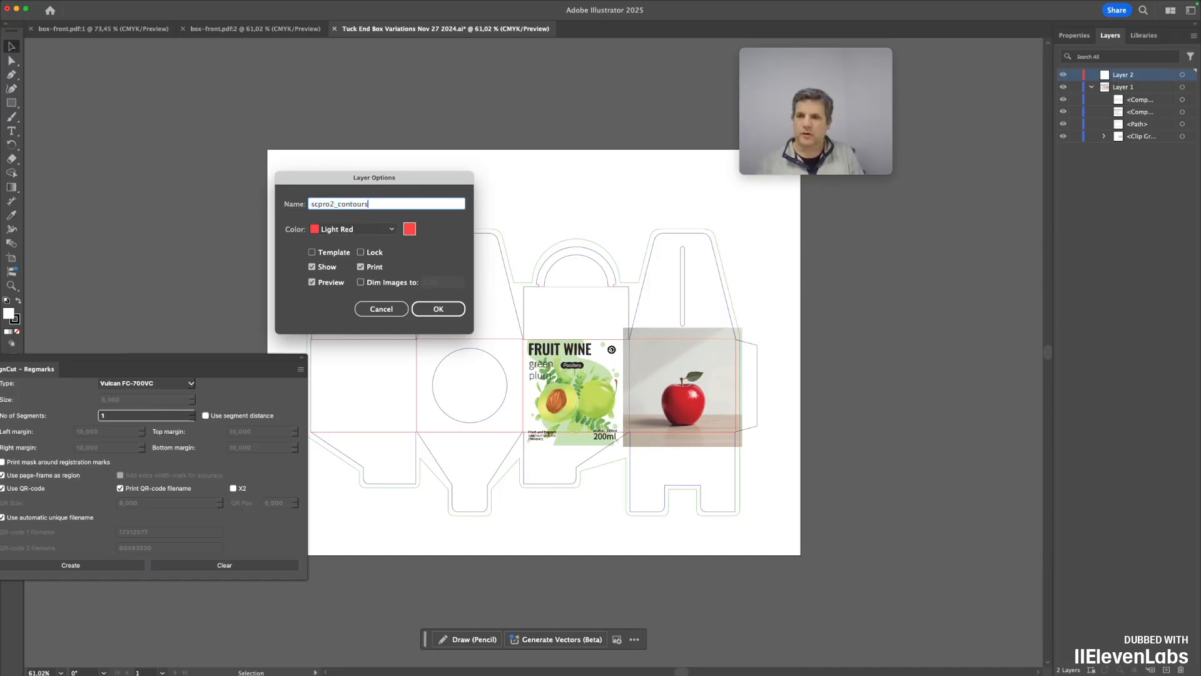
key("Return")
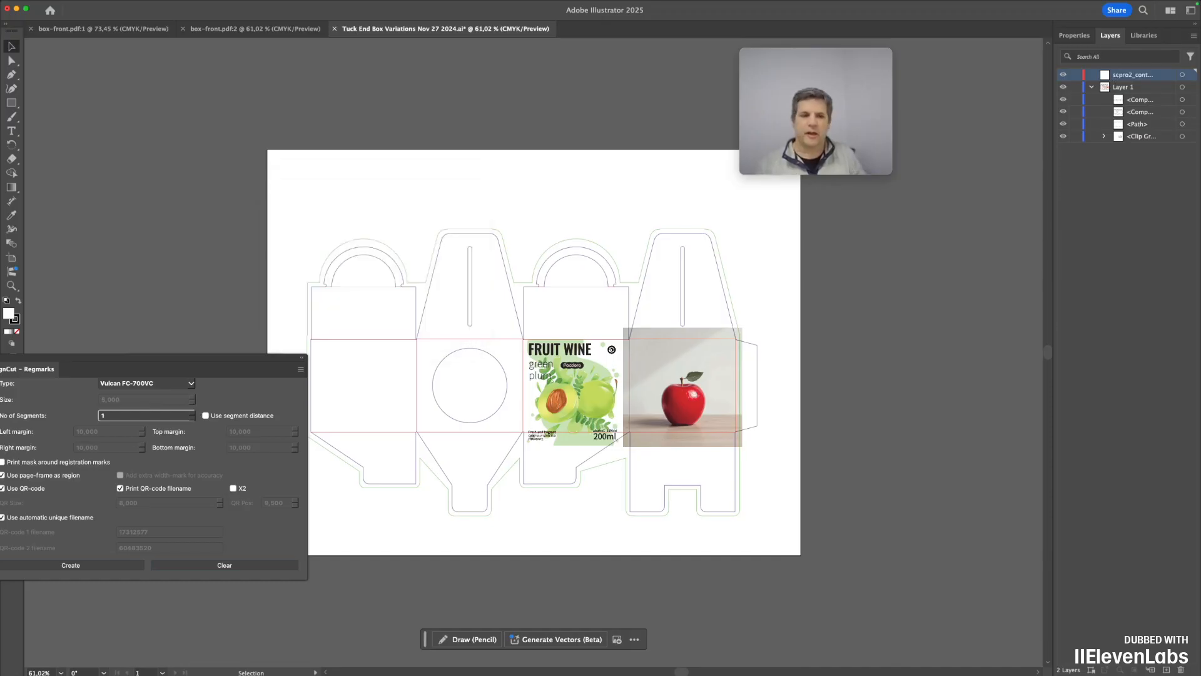
Move both compound paths of the inner dieline into the scpro2_contours layer and check that layer's options.
left_click(1128, 112)
left_click(1128, 103, "shift")
left_click_drag(1133, 102, 1123, 76)
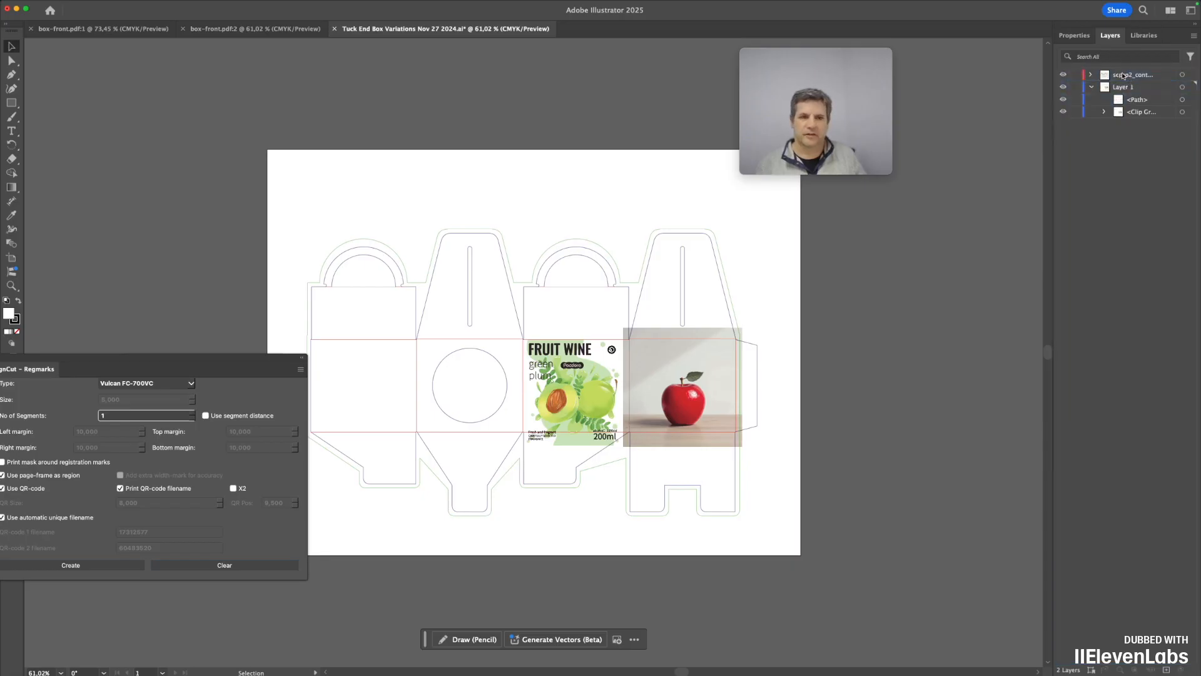
double_click(1106, 77)
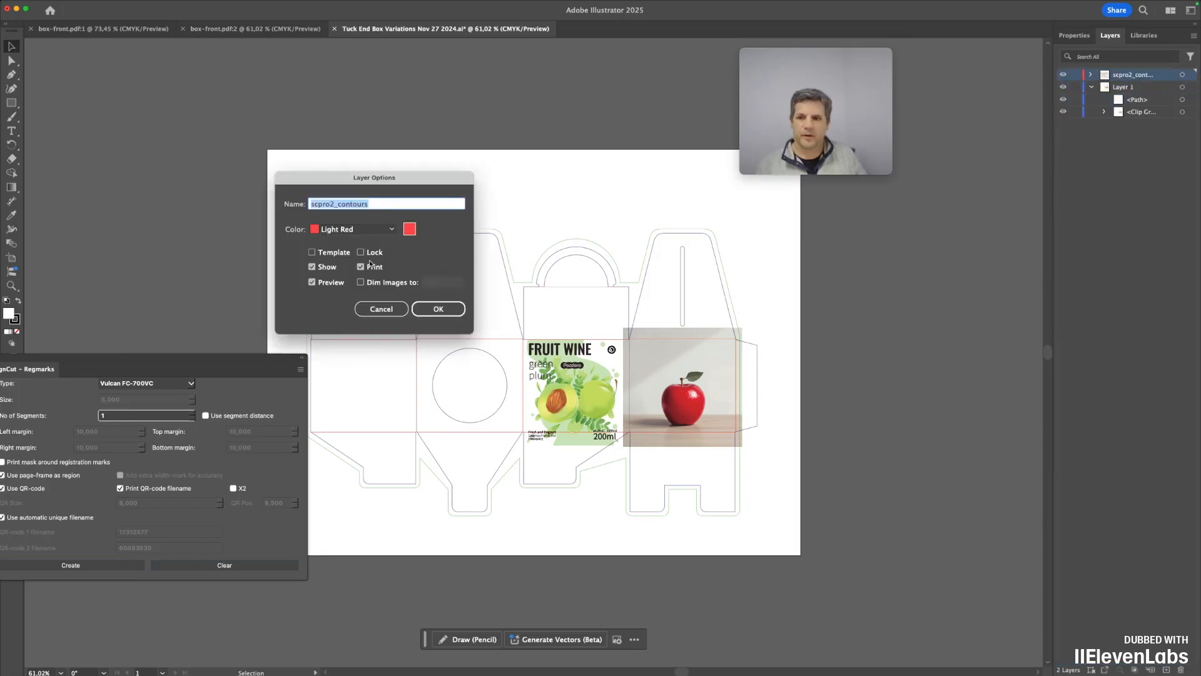
left_click(439, 309)
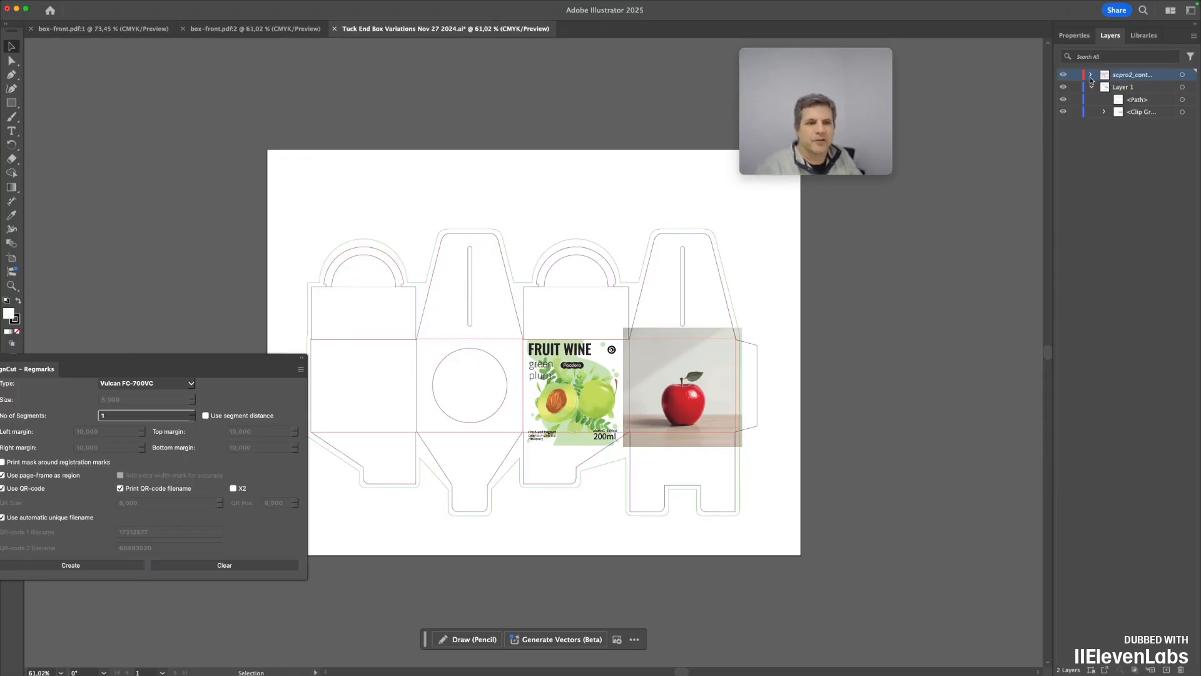
Hide and delete the scpro2_contours layer and the remaining outline path from the inner dieline document, keeping only the clipped artwork.
left_click(1063, 75)
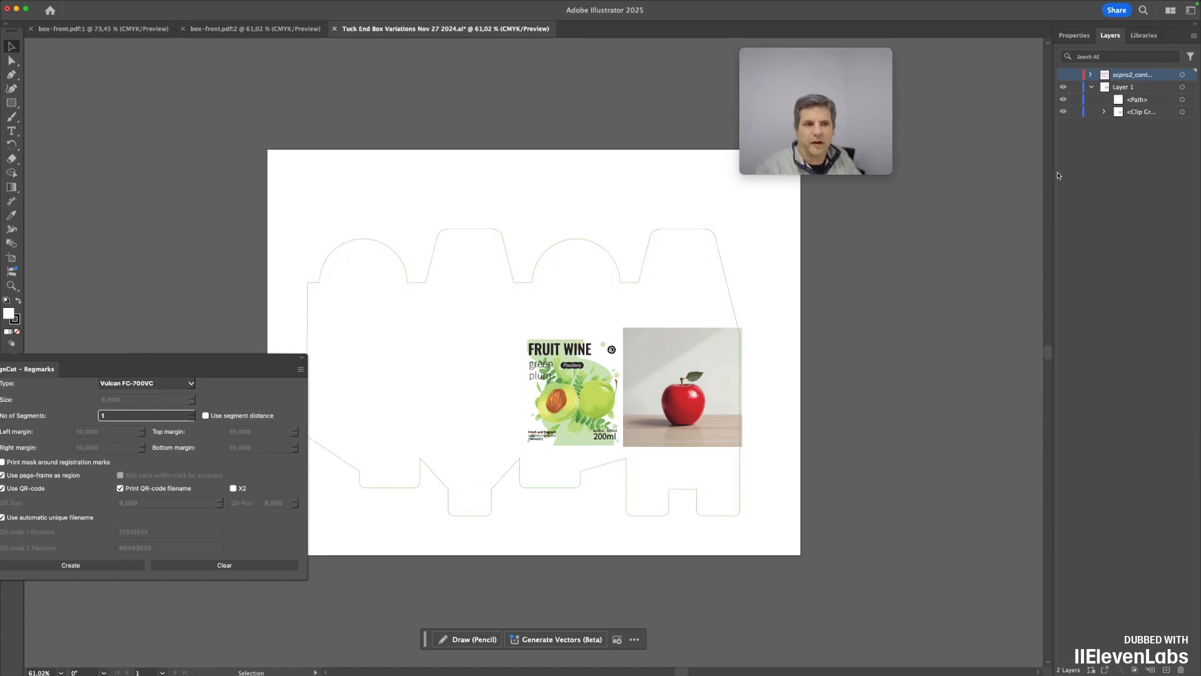
left_click(1063, 99)
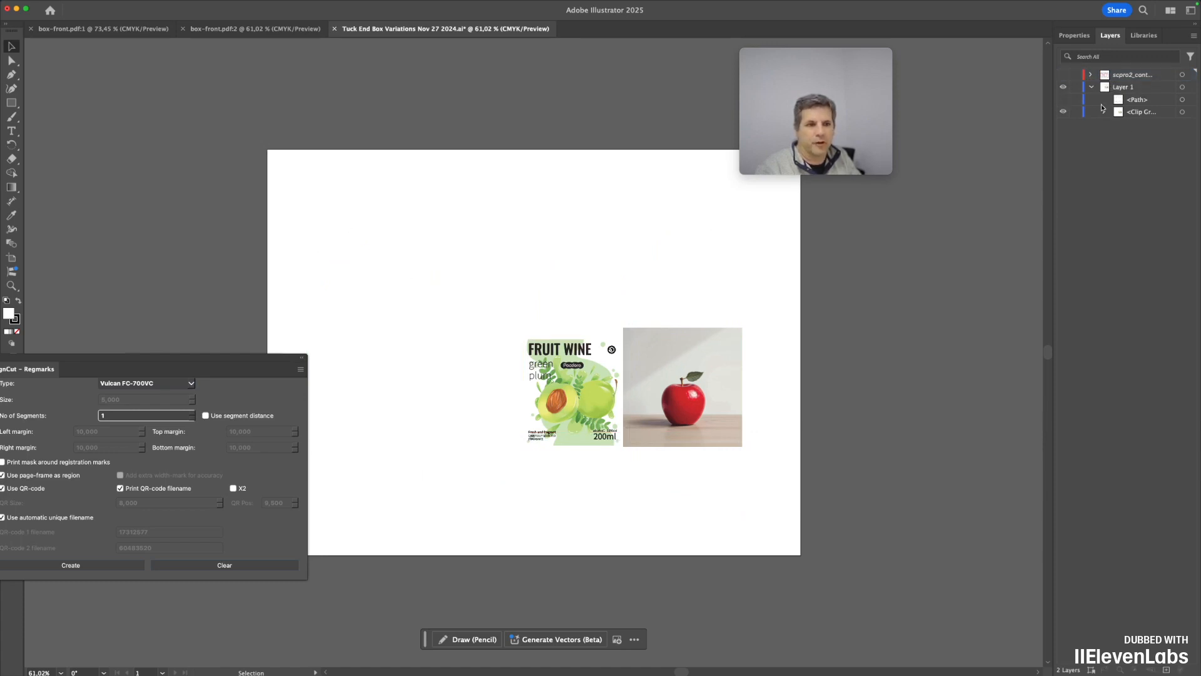
left_click(1138, 76)
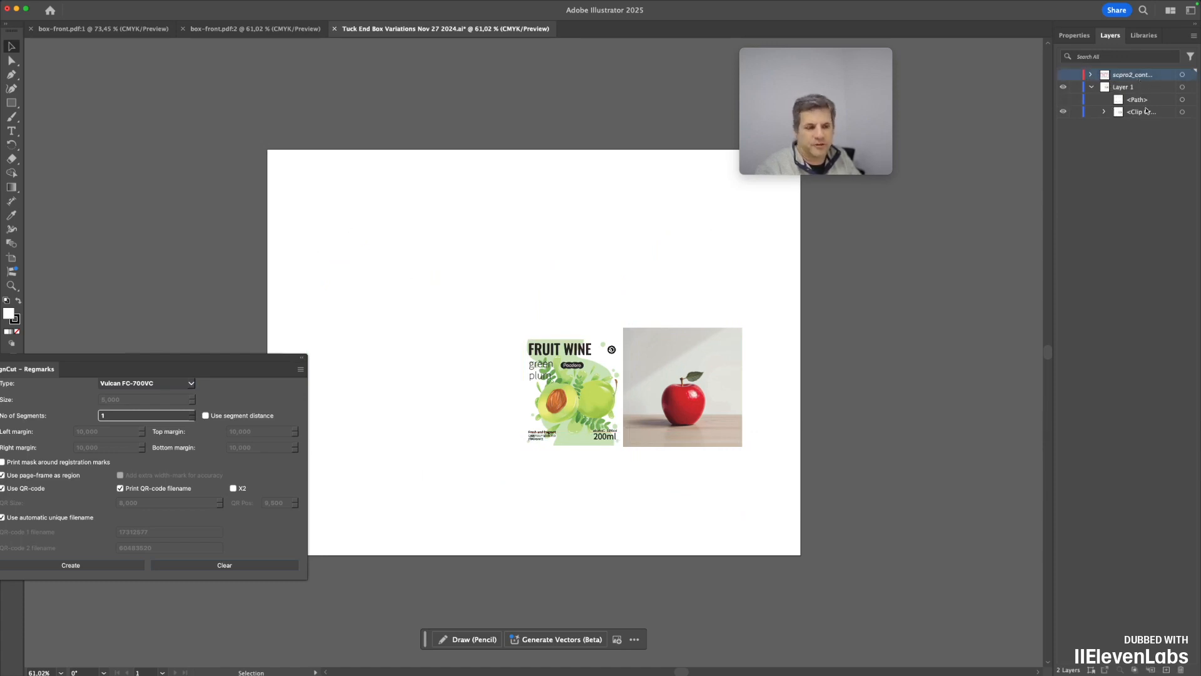
left_click(1180, 670)
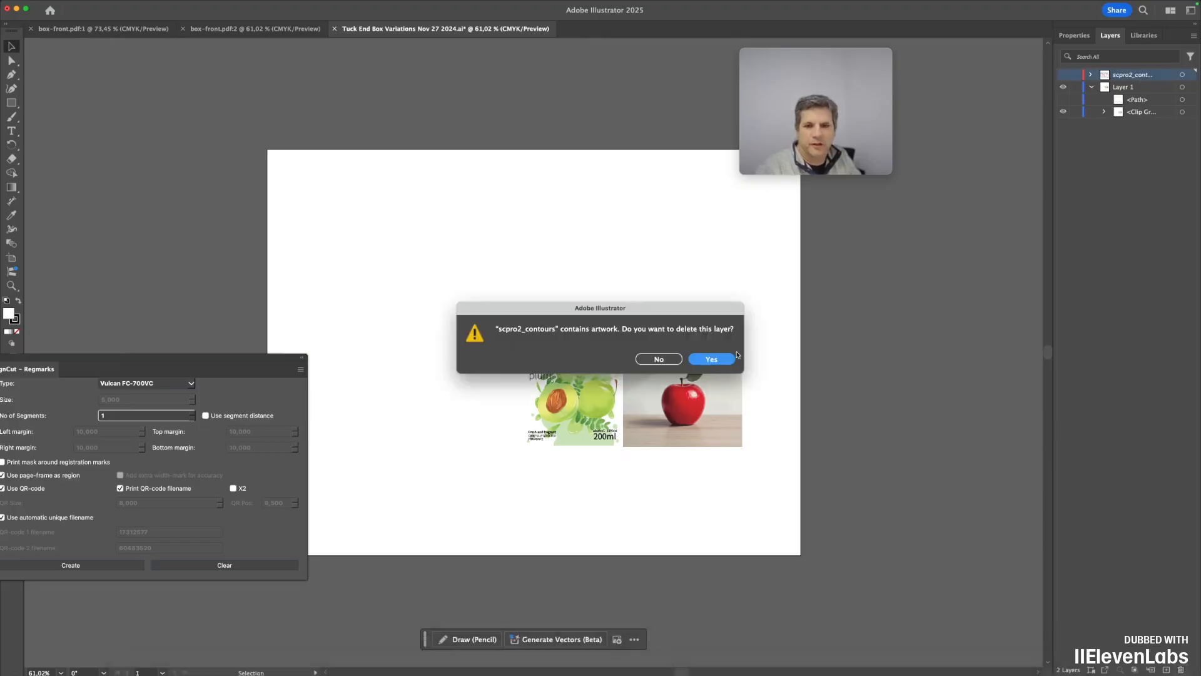
left_click(712, 359)
left_click(1142, 91)
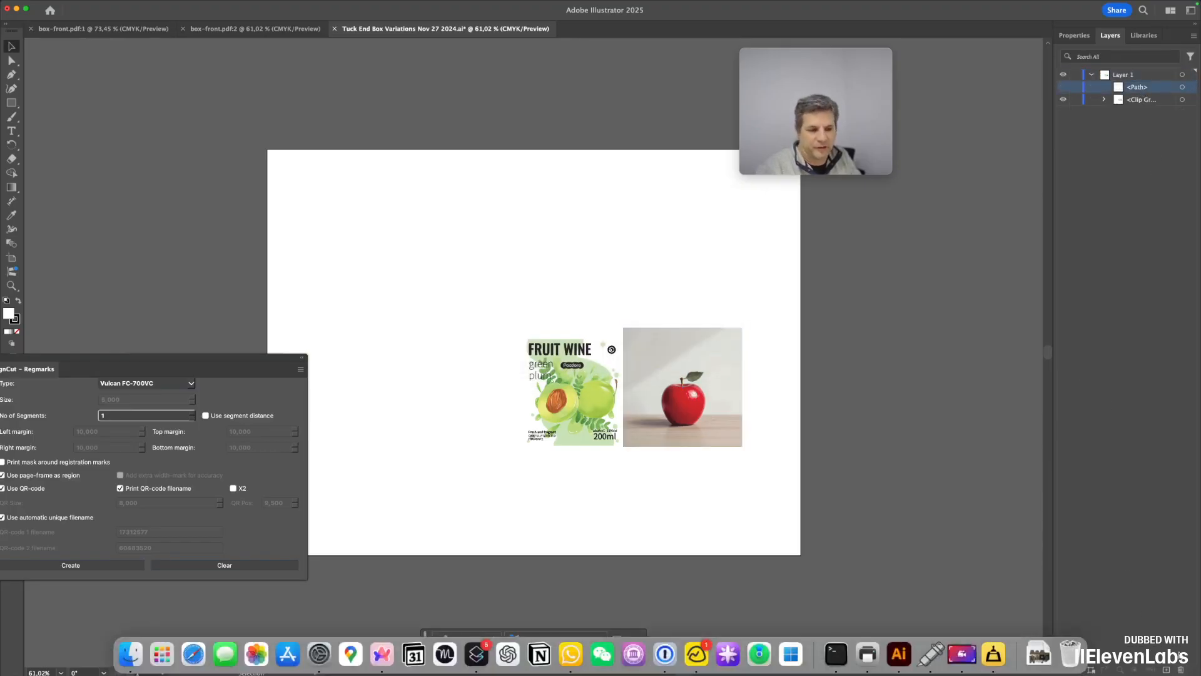
left_click(1179, 670)
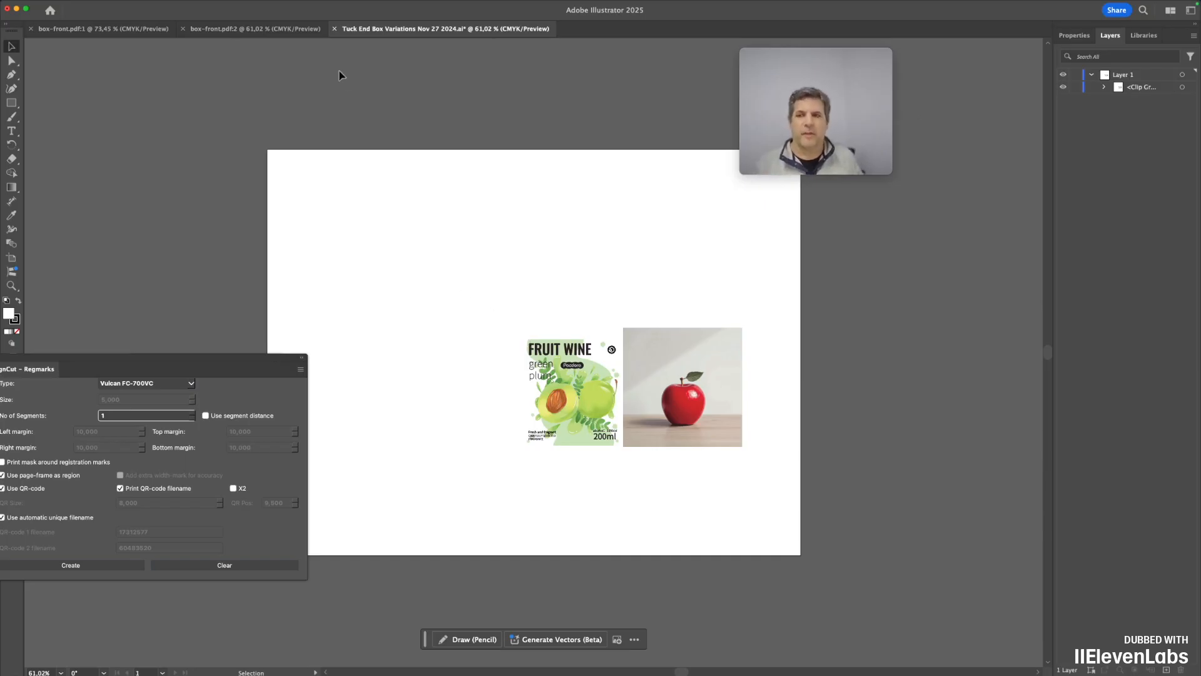
Open the print settings for box-front.pdf and choose the OKI-Pro9431-027A06 printer.
left_click(80, 32)
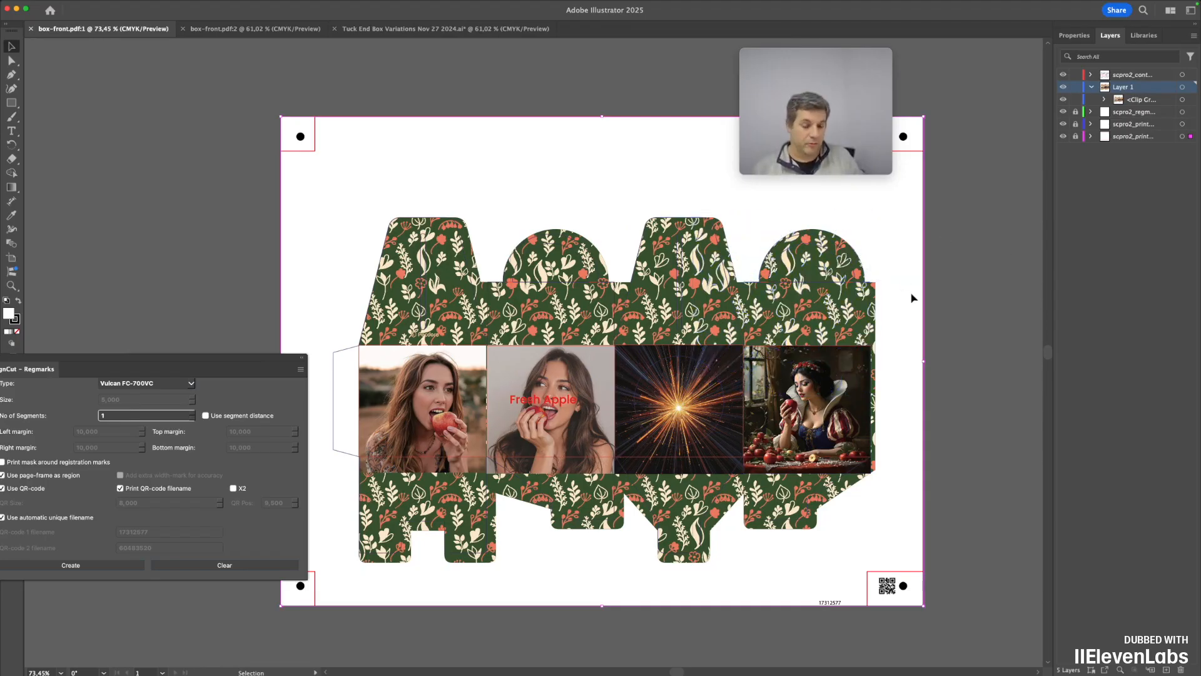
key("a")
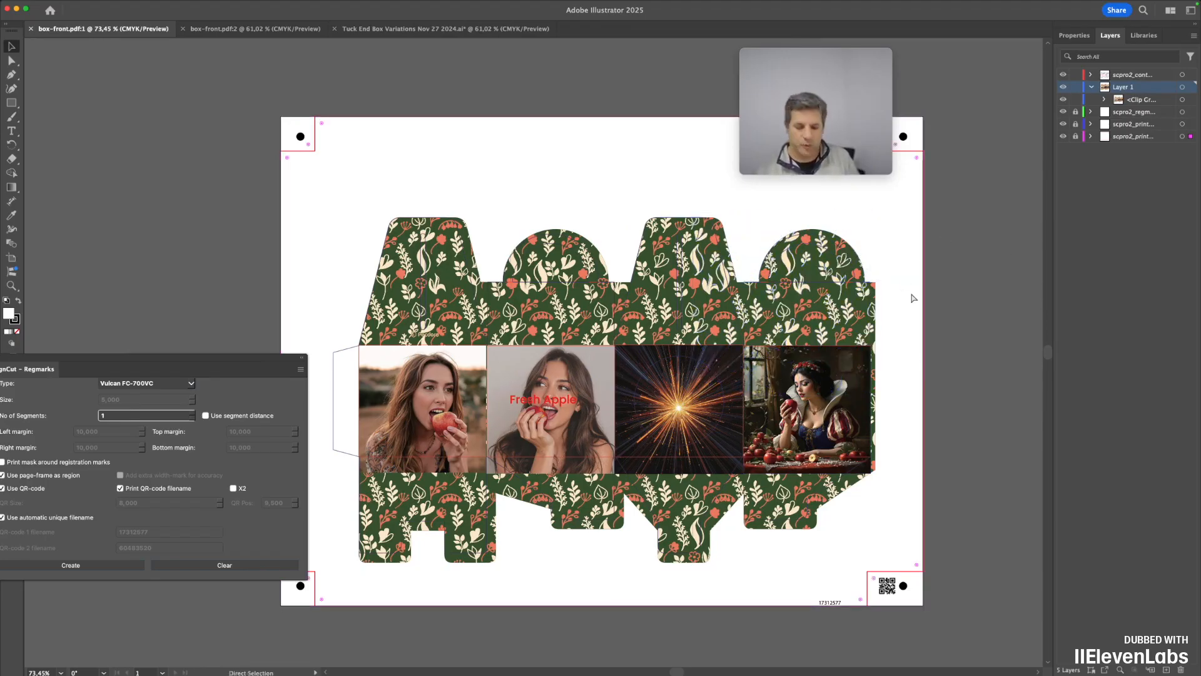
key("super+p")
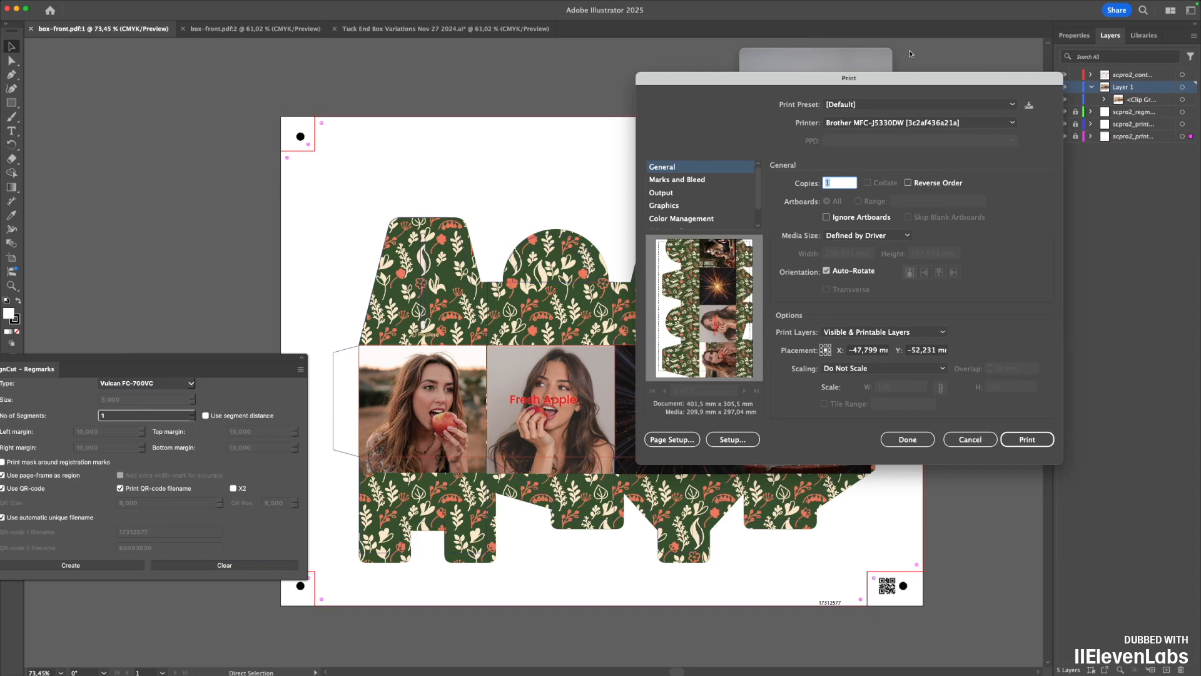
left_click(913, 123)
left_click(915, 204)
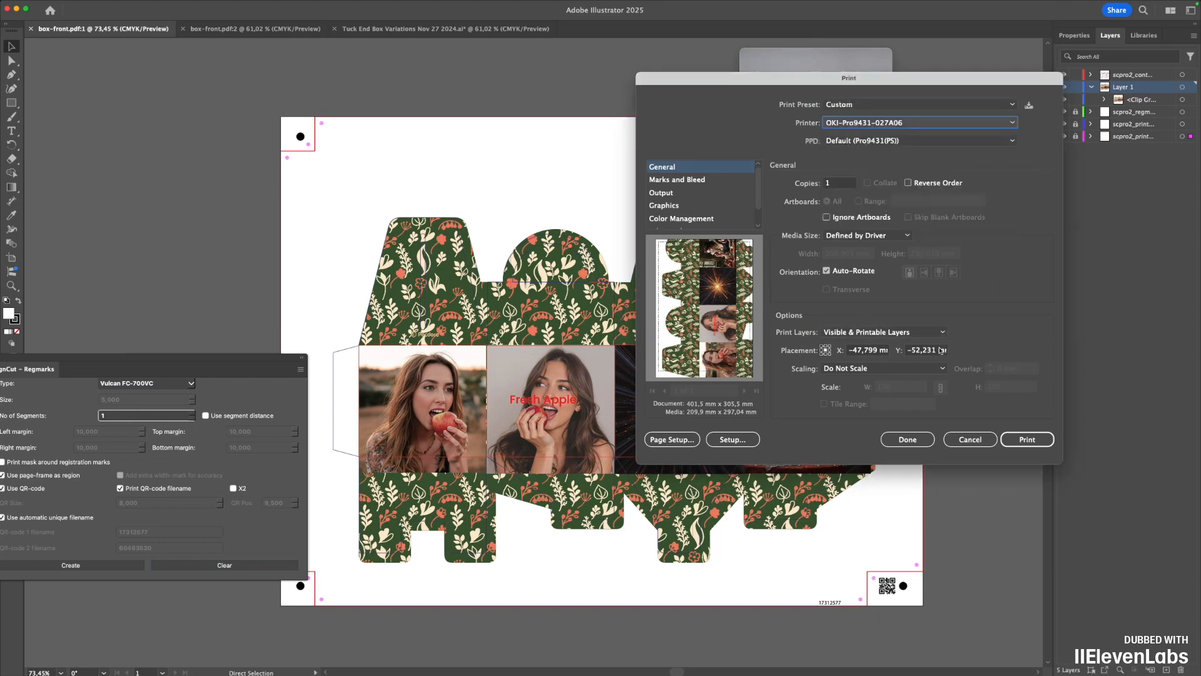
left_click(735, 439)
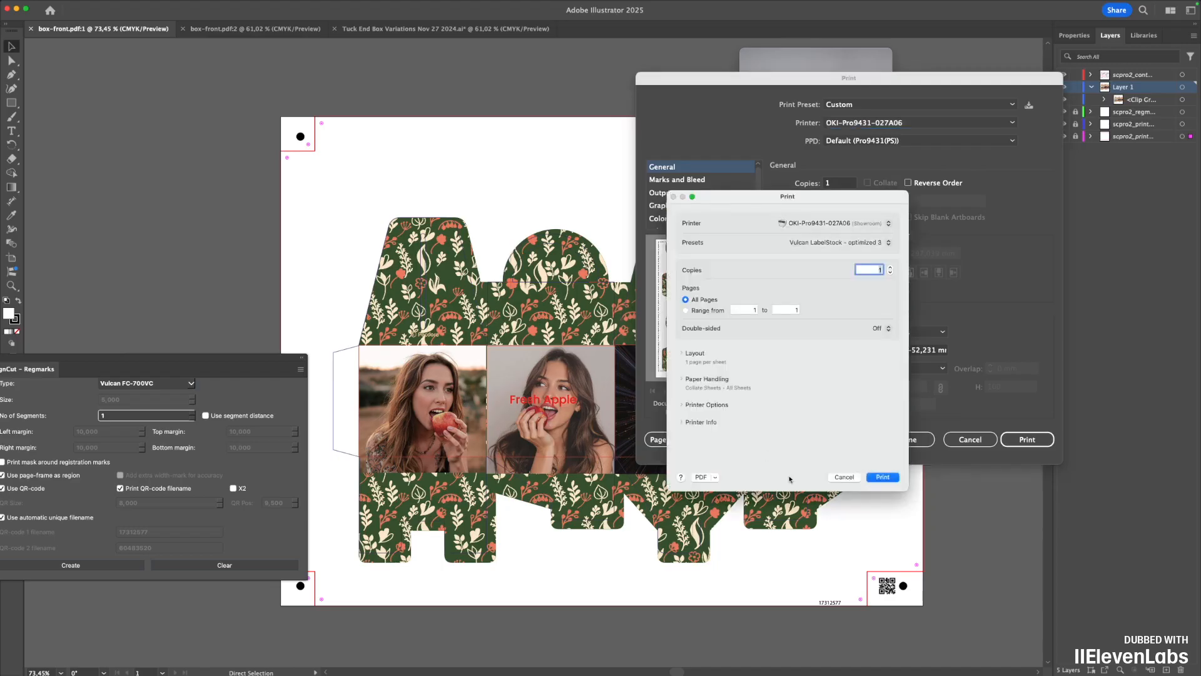
left_click(843, 477)
Set the print media size to A3 Wide(SRA3).
left_click(866, 235)
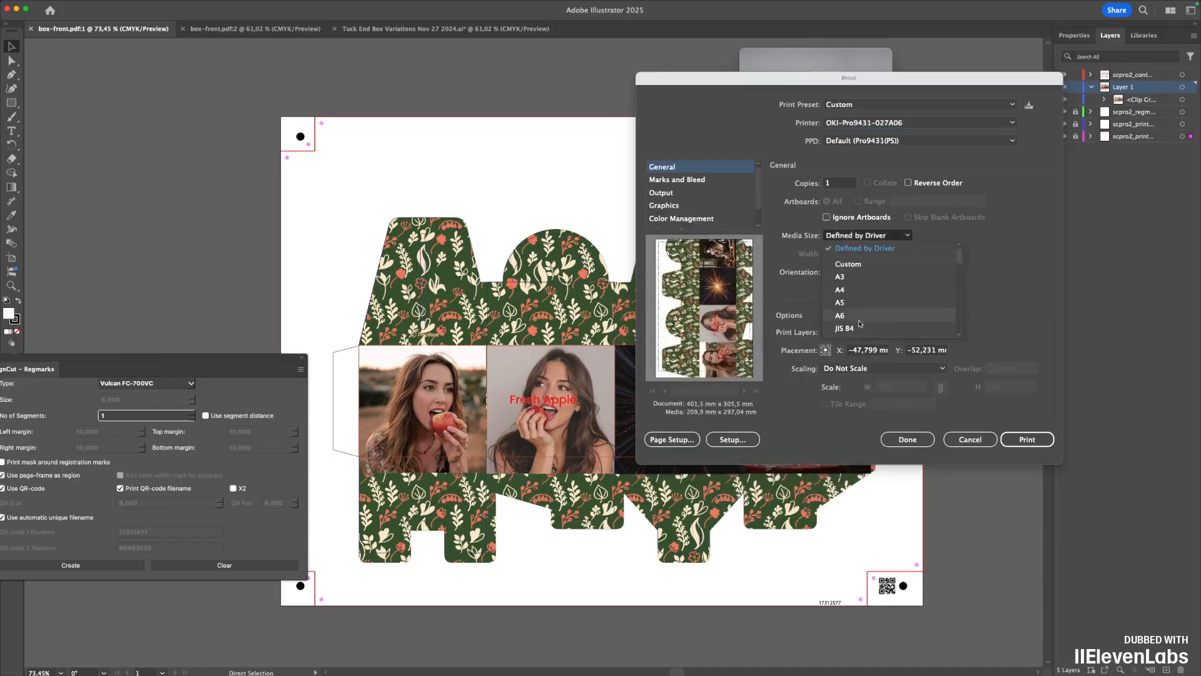
scroll(860, 322, "down", 1)
scroll(861, 316, "down", 2)
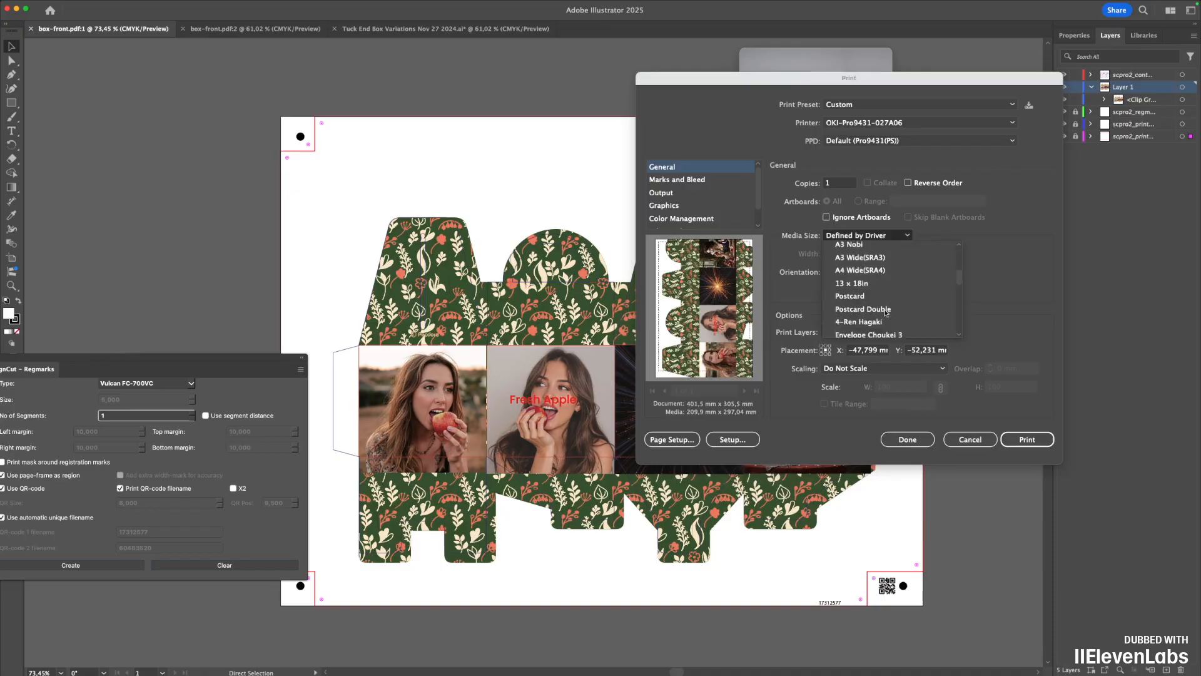
left_click(865, 259)
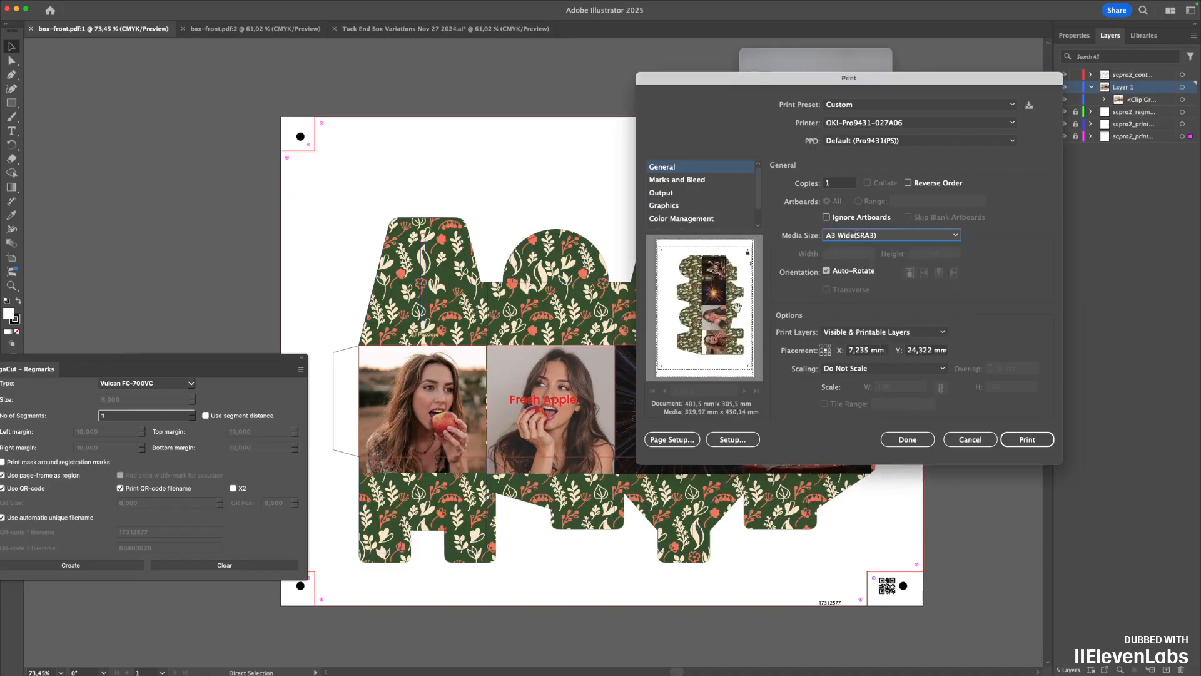
Check the Vulcan LabelStock preset in the printer driver setup and print one copy of the outer box artwork.
left_click(754, 437)
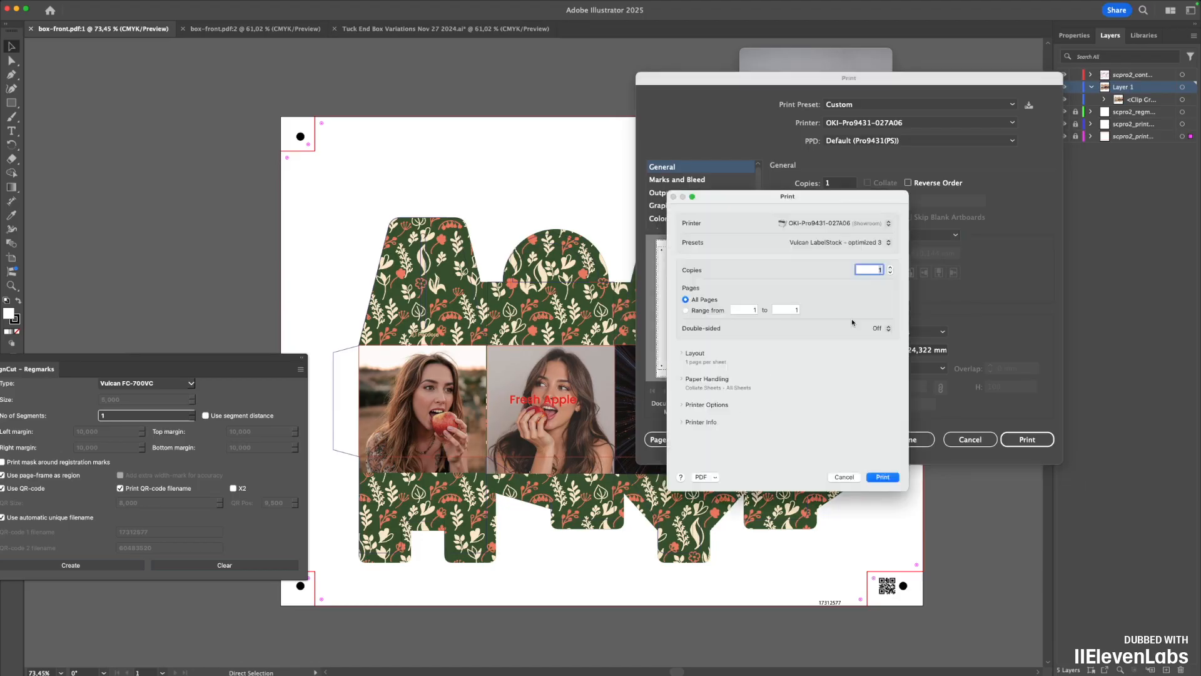
left_click(850, 248)
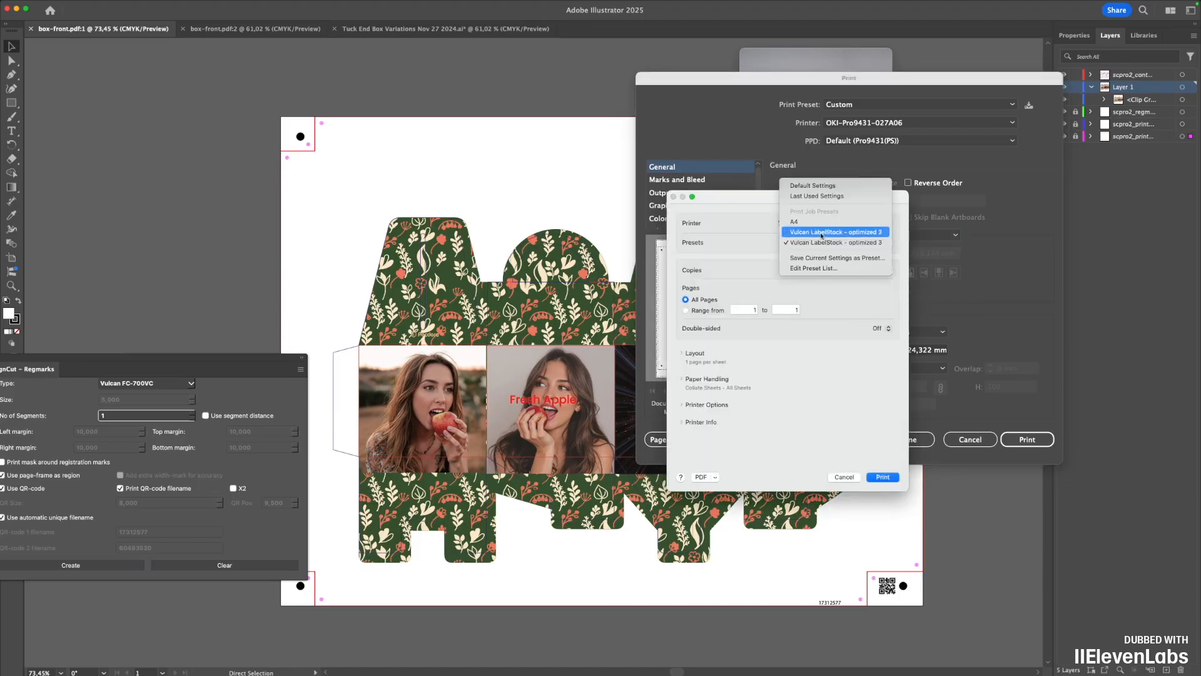
left_click(832, 379)
left_click(888, 482)
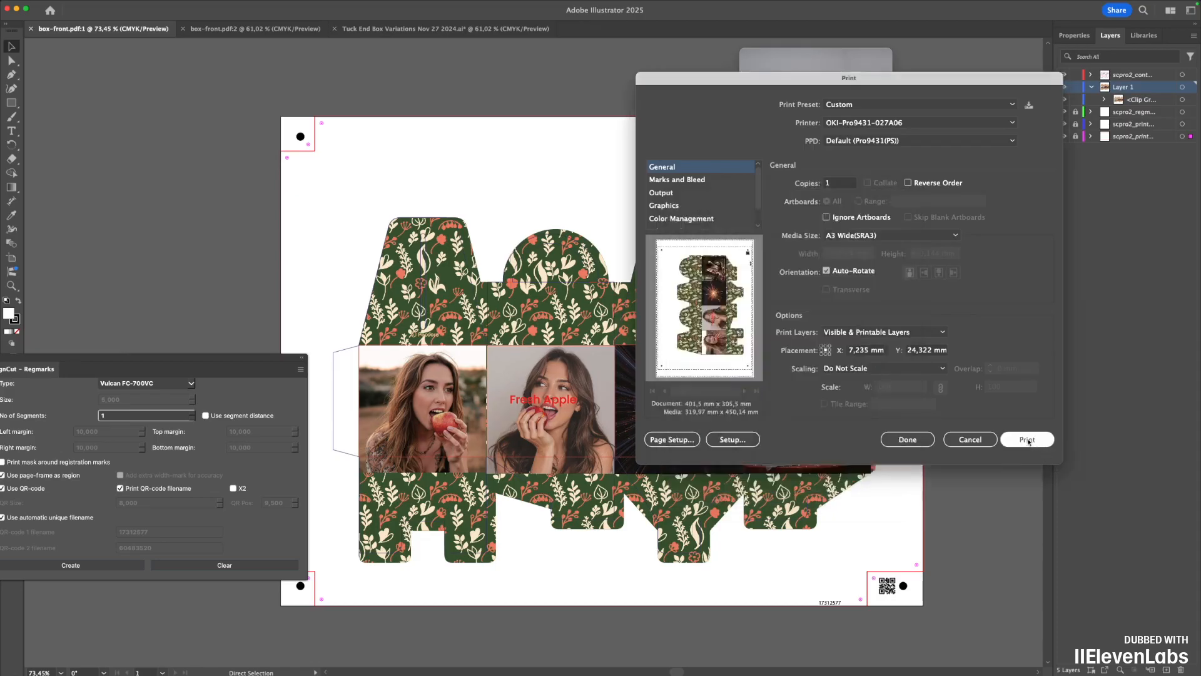
left_click(1028, 440)
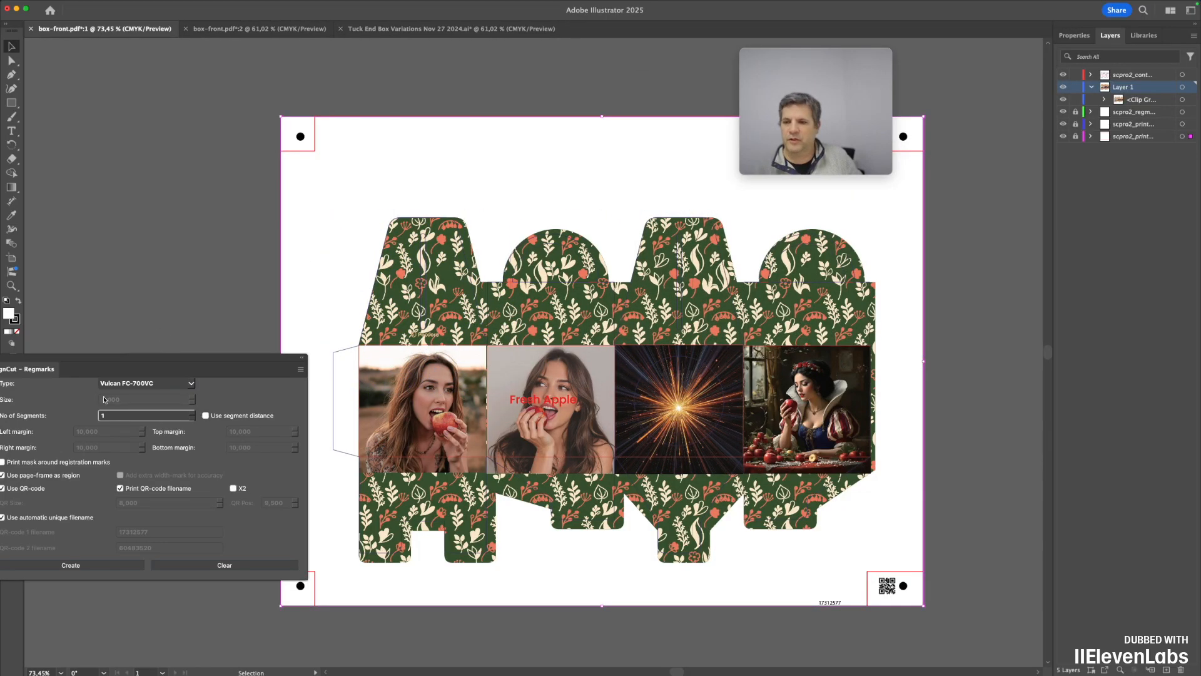
Export only the contours and registration marks of box-front.pdf to SignCut and switch to SignCut Pro 2.
left_click_drag(177, 359, 467, 306)
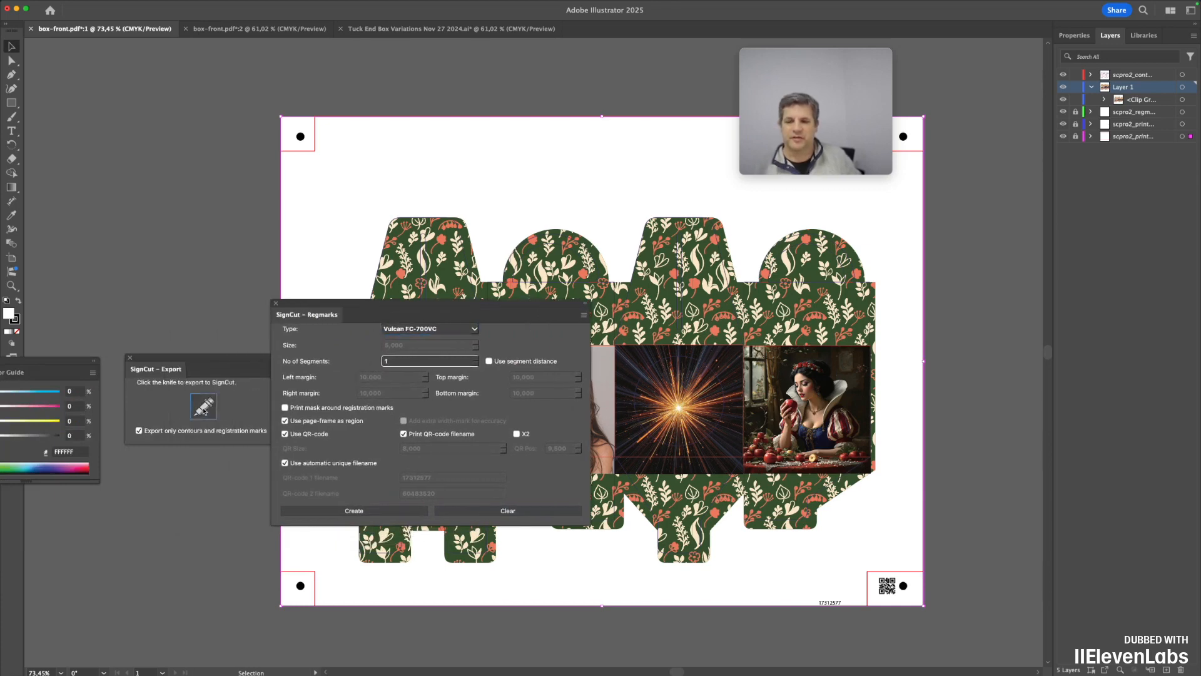
left_click(204, 408)
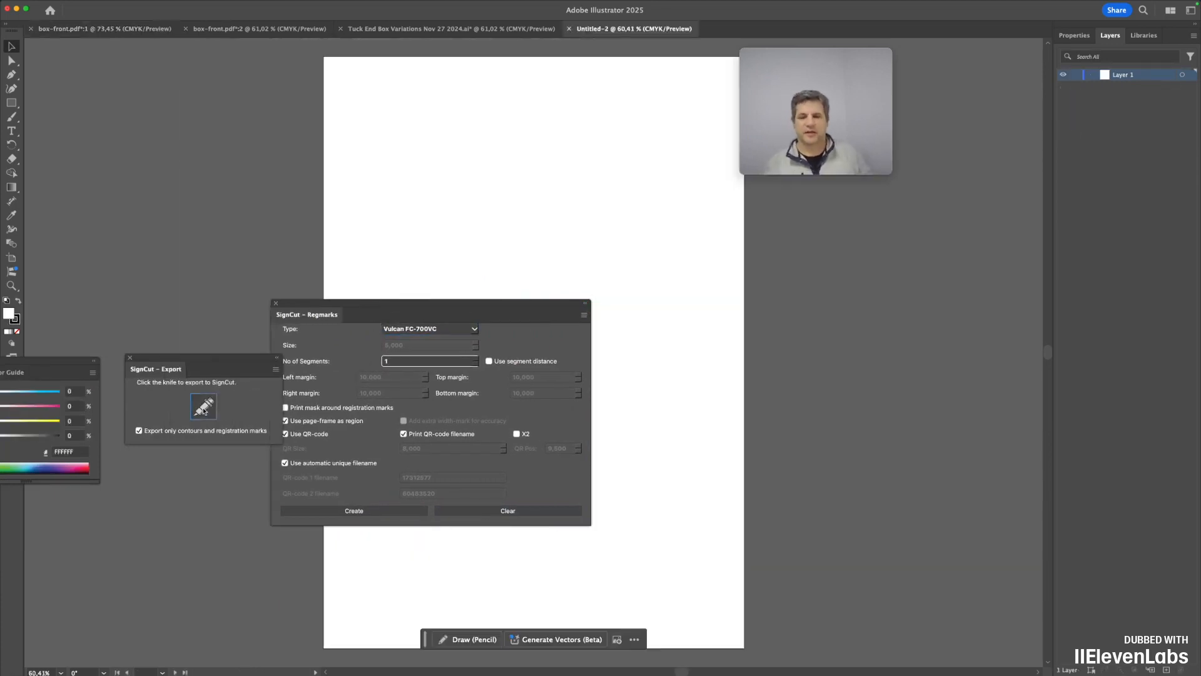
mouse_move(697, 672)
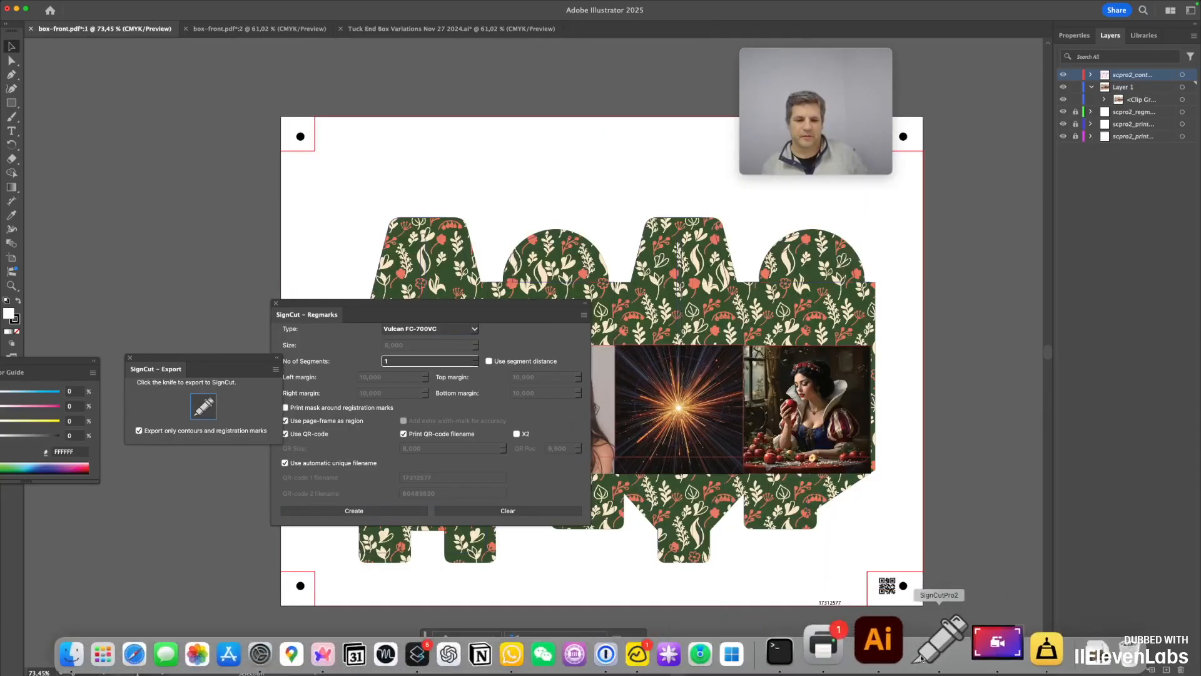
left_click(922, 658)
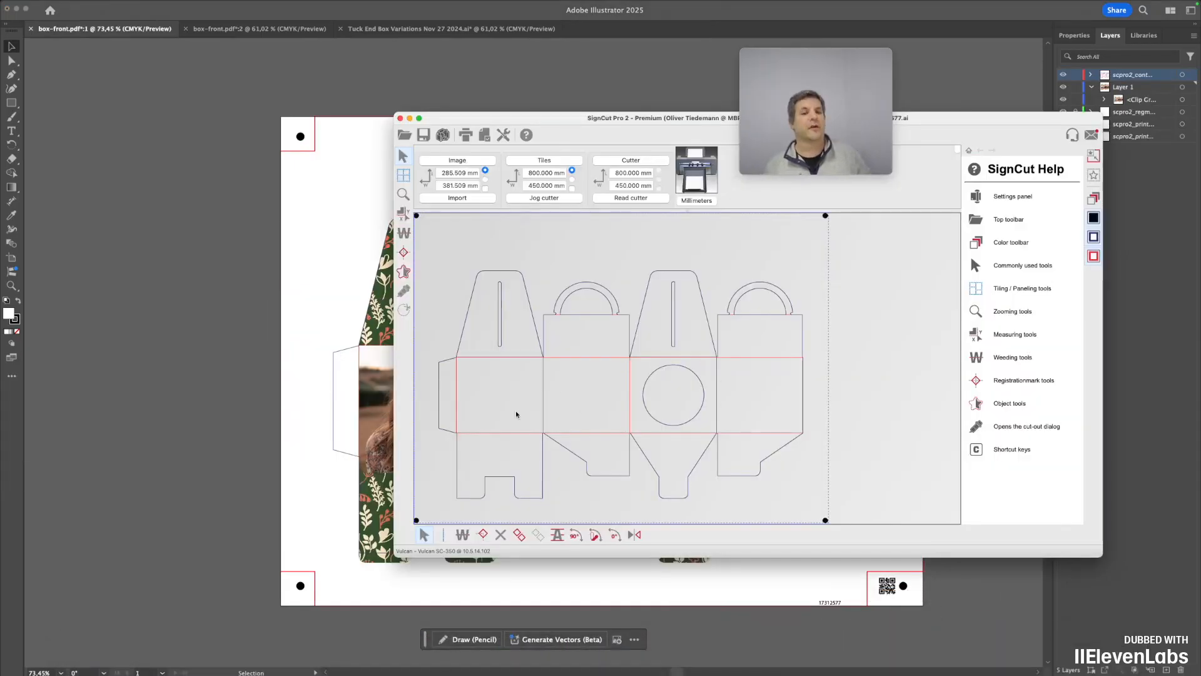